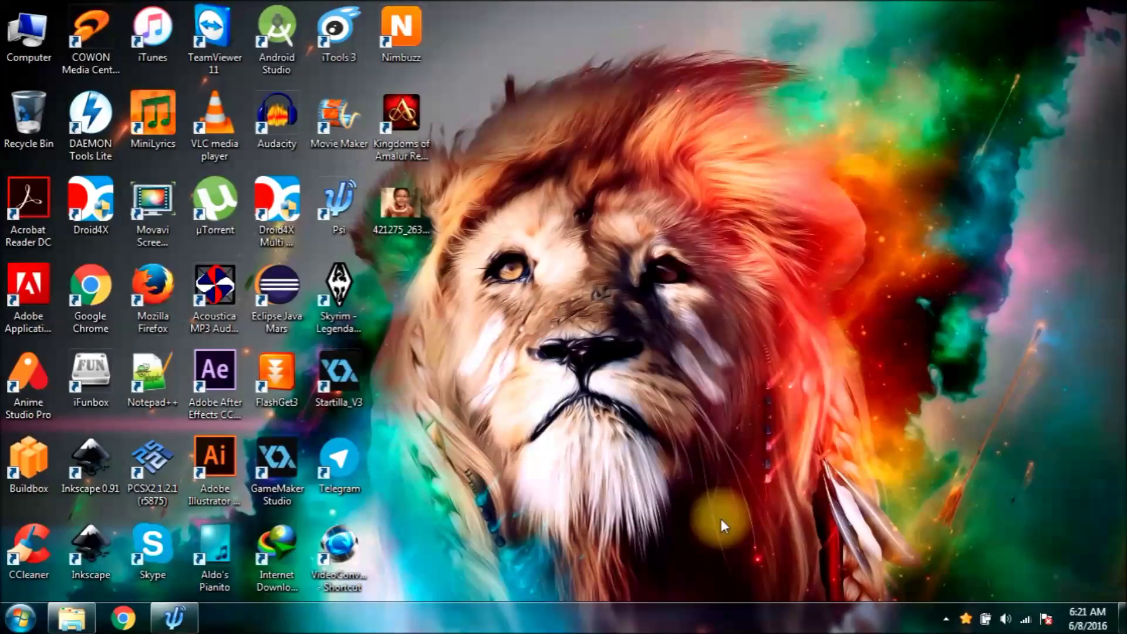
Open the boy's photo from the desktop in Adobe Illustrator and close the photo viewer
double_click(410, 227)
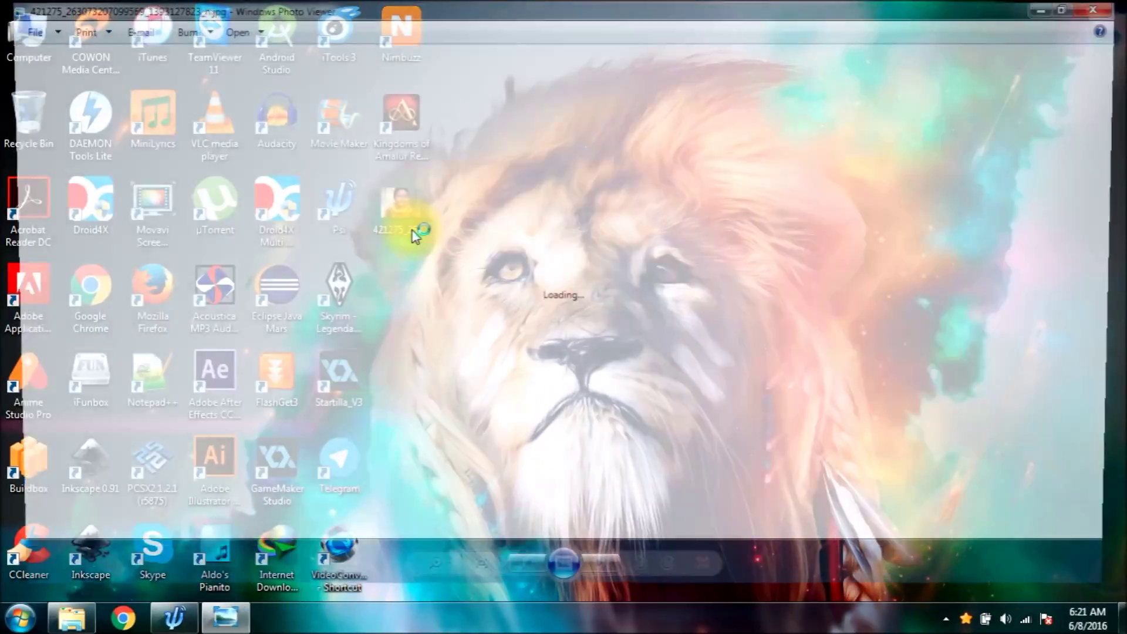
right_click(698, 250)
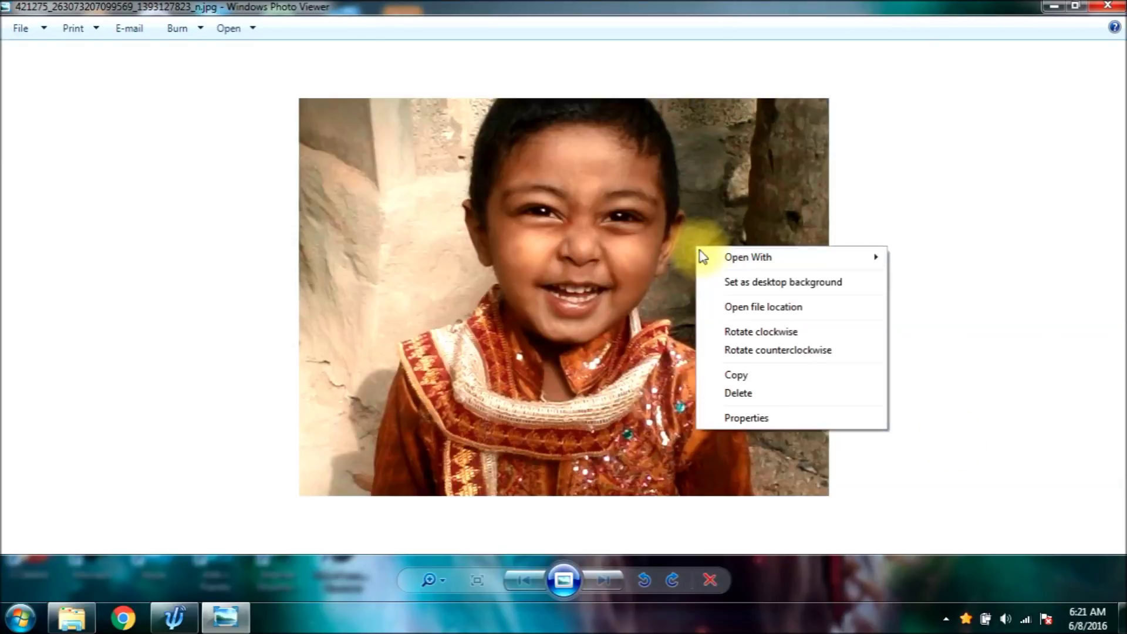
mouse_move(763, 256)
left_click(969, 296)
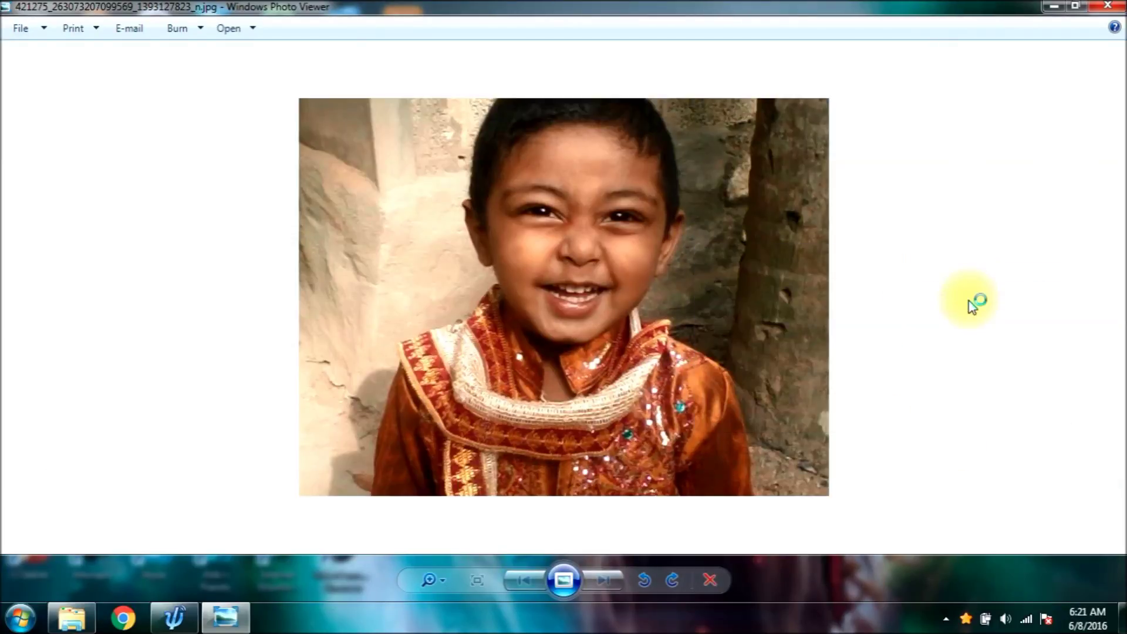
left_click(1108, 5)
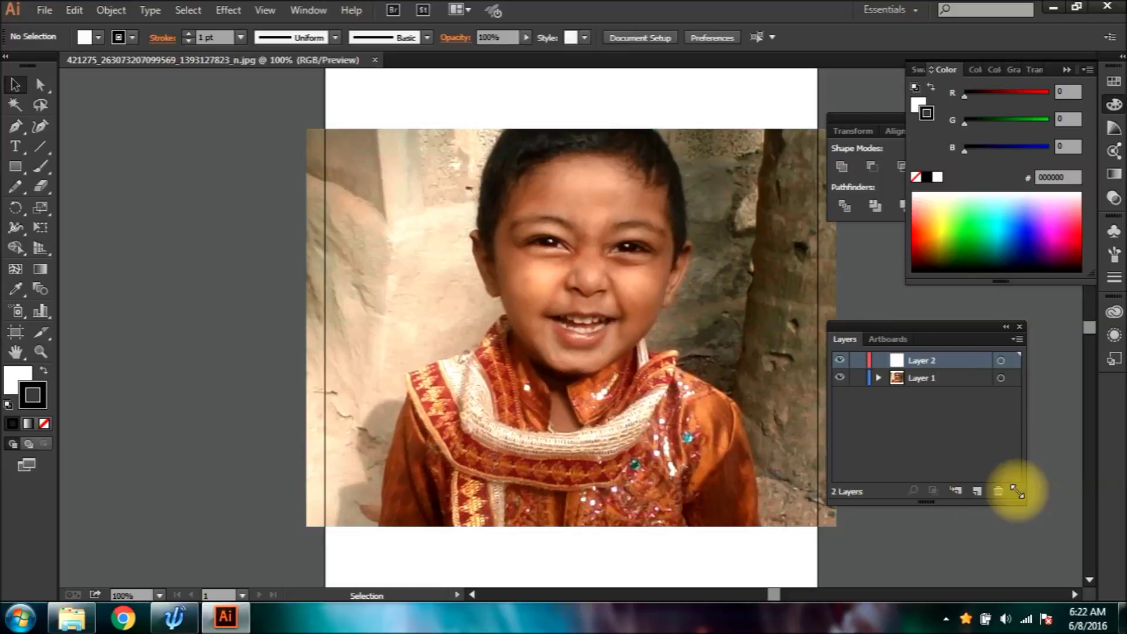
Choose the Blob Brush tool and set its size to 5 pt, angle to -35° and roundness to 66%
left_click_drag(40, 166, 94, 191)
left_click_drag(535, 252, 544, 255)
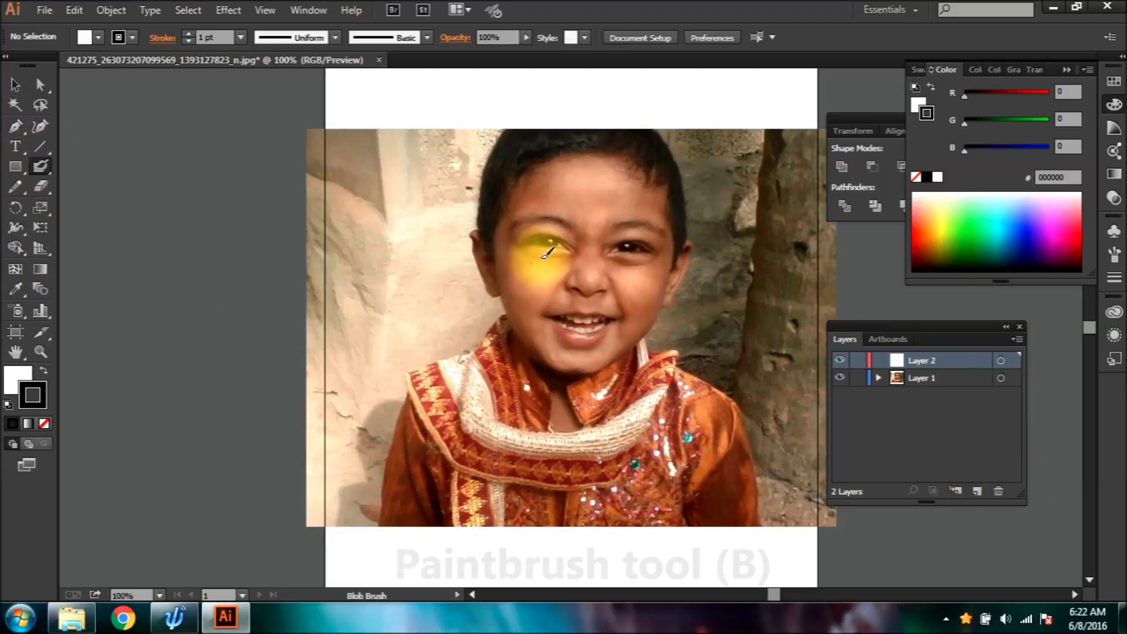
left_click(629, 257, "ctrl")
left_click(629, 257, "ctrl")
left_click_drag(473, 385, 491, 282)
left_click(492, 282, "ctrl")
left_click_drag(566, 292, 705, 290)
key("v")
double_click(40, 168)
double_click(532, 421)
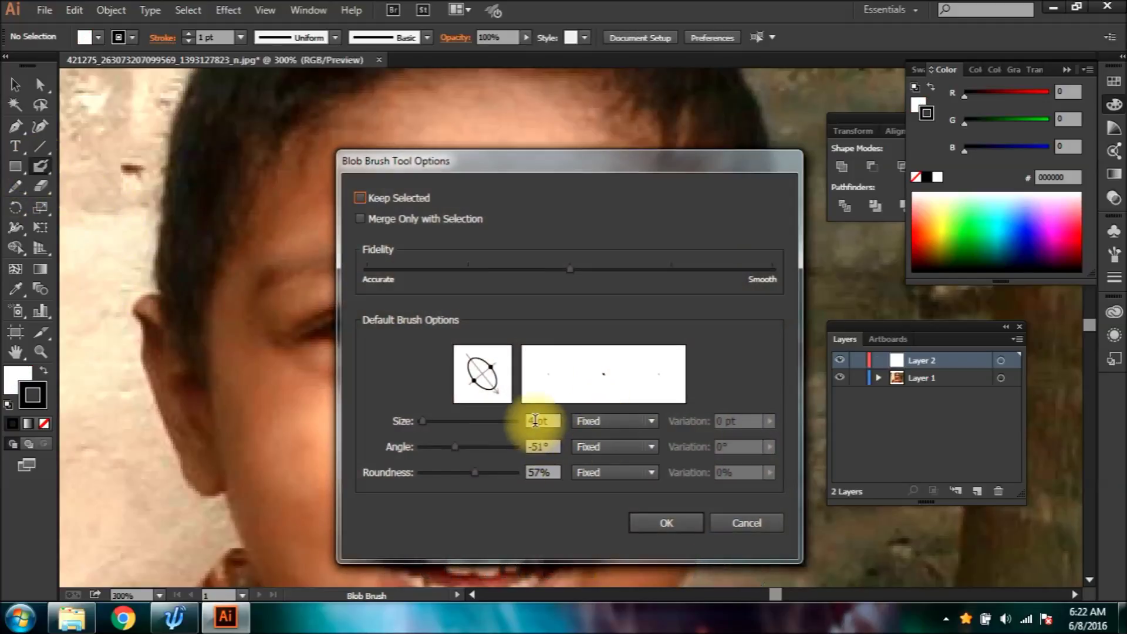
left_click_drag(455, 448, 471, 471)
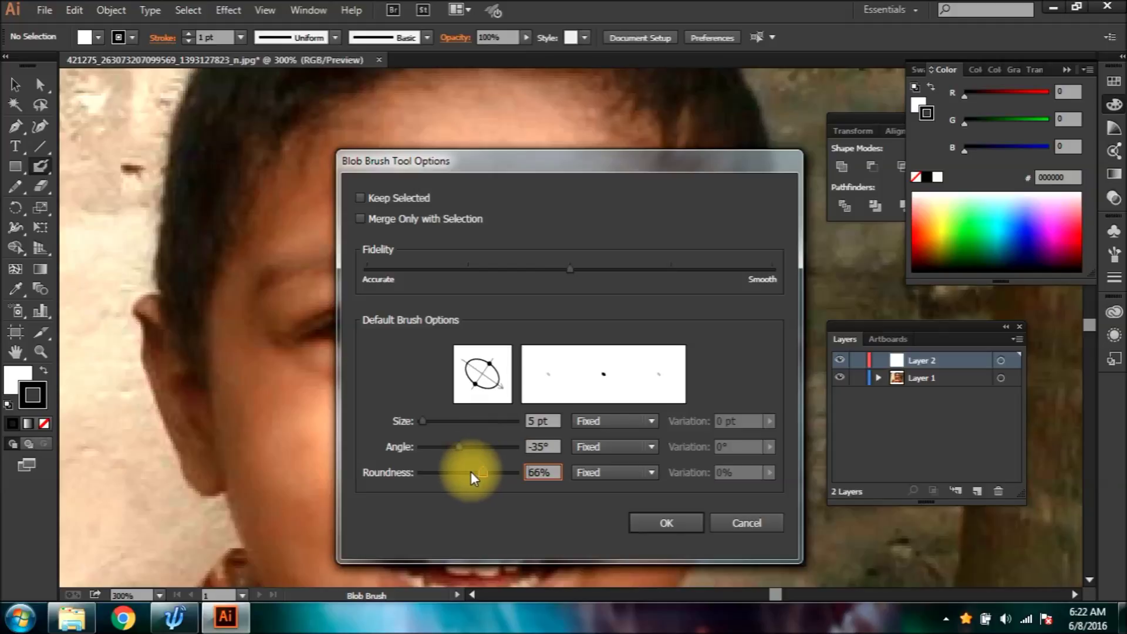
left_click(655, 524)
Set the brush colour to bright pink (D821CB) and trace the eyebrow on the right side of the photo
double_click(32, 398)
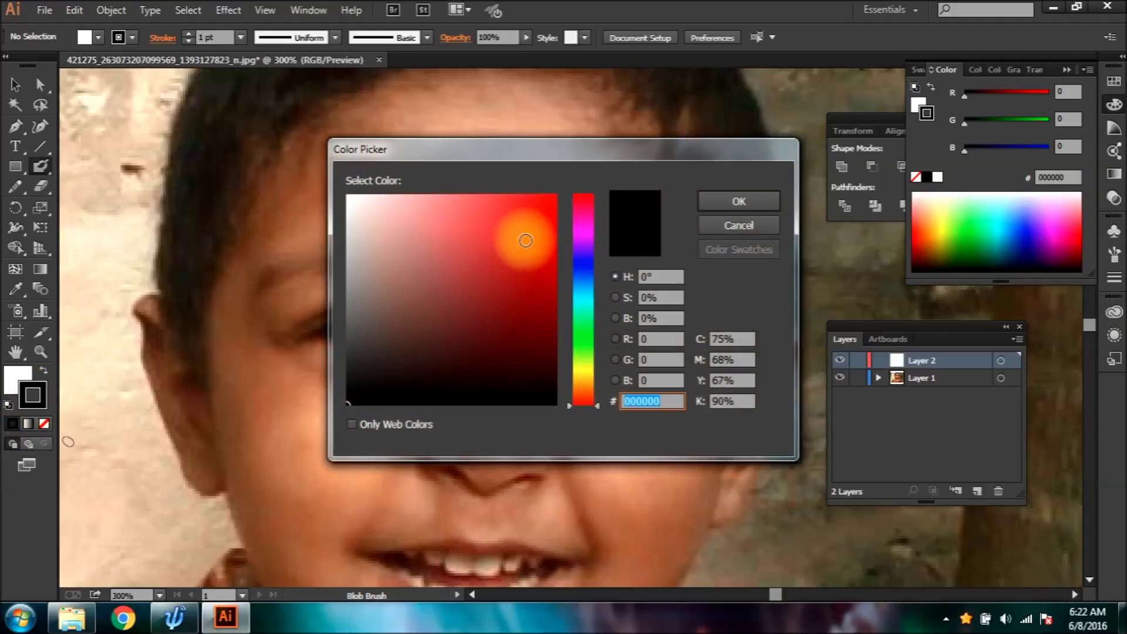
left_click(739, 200)
mouse_move(555, 297)
left_mouse_down()
mouse_move(642, 283)
mouse_move(709, 310)
left_mouse_up()
left_click(653, 348, "ctrl")
left_click(558, 345, "ctrl")
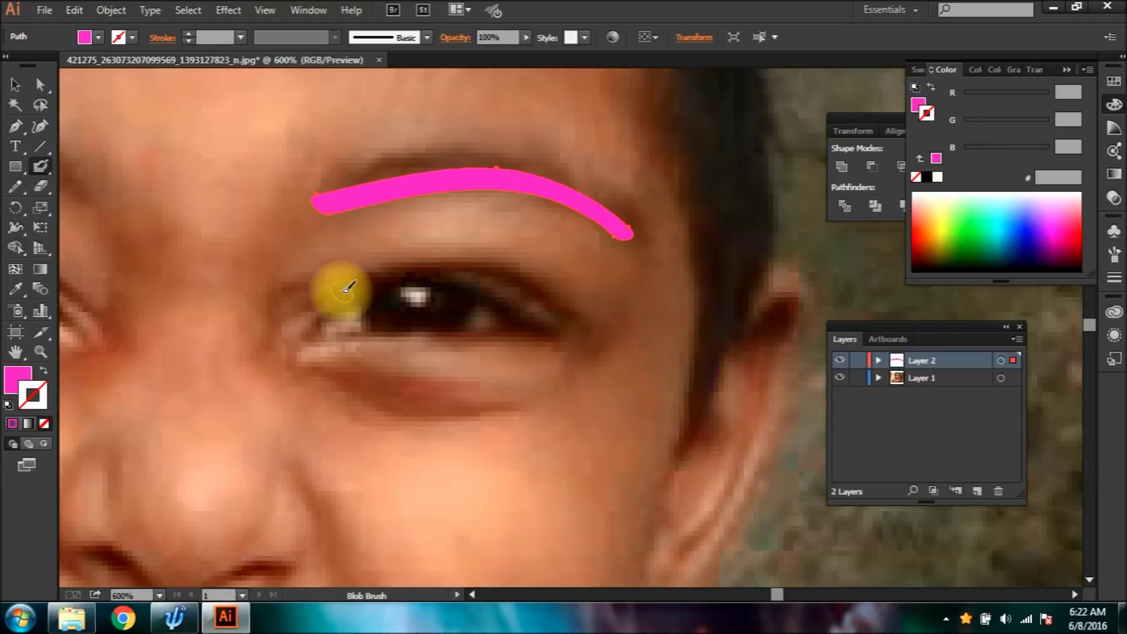
left_click_drag(331, 181, 431, 174)
Trace the lower contour of the nose and both nostrils in one pink stroke
left_click_drag(346, 382, 395, 274)
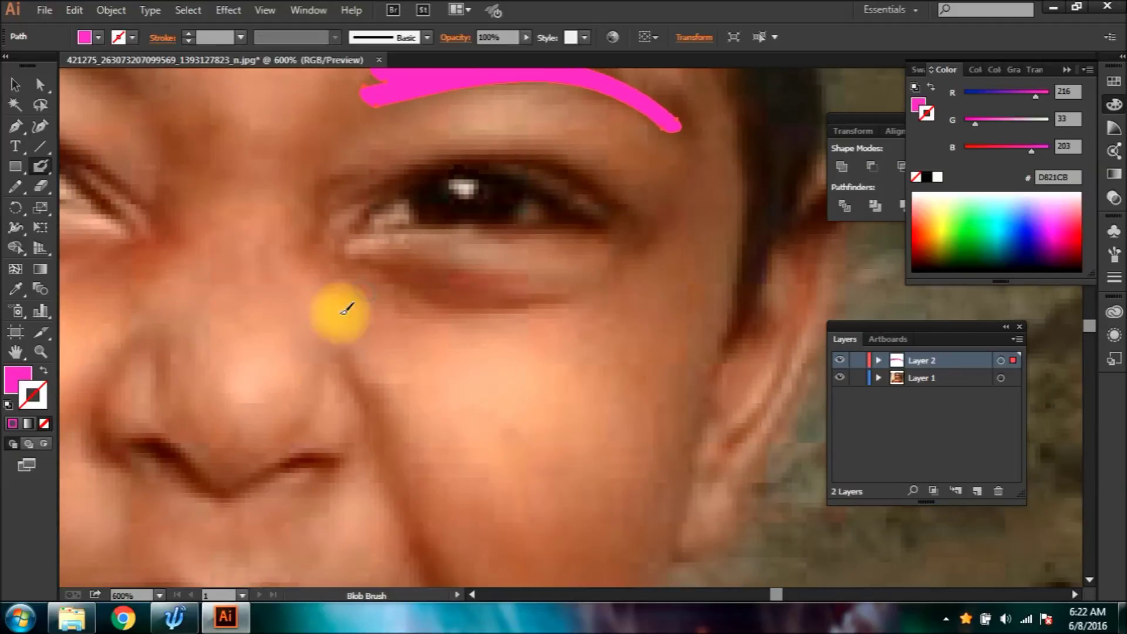
scroll(398, 272, "down", 1)
scroll(397, 273, "left", 3)
mouse_move(531, 317)
left_mouse_down()
mouse_move(516, 402)
mouse_move(346, 393)
mouse_move(311, 314)
left_mouse_up()
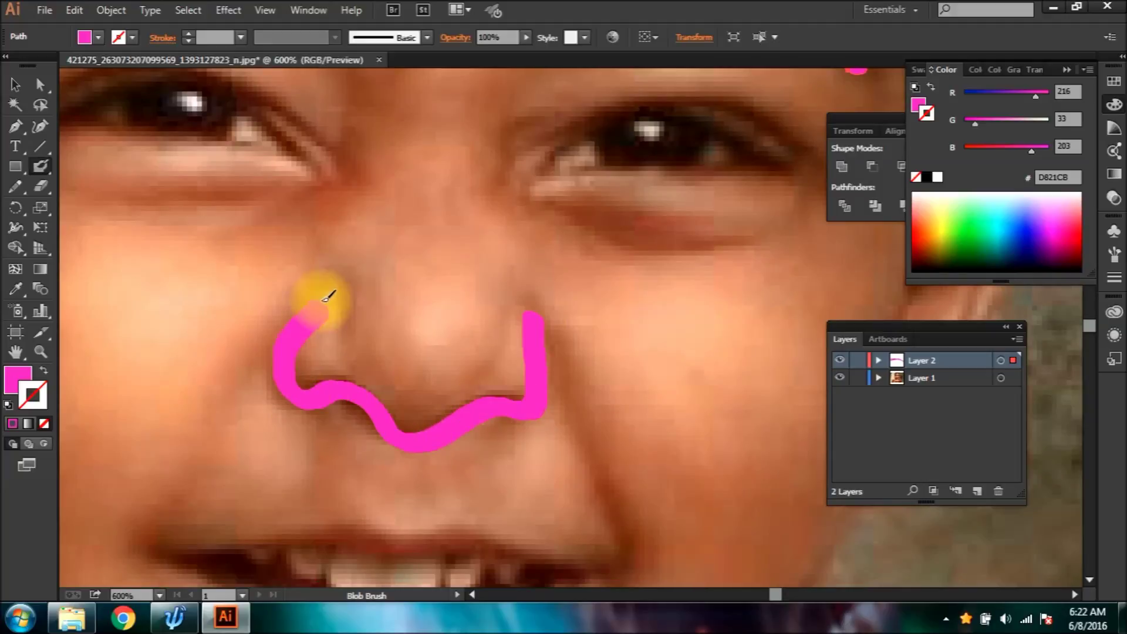
Make the Blob Brush finer and trace the lids, corners and under-eye crease of the eye below the traced eyebrow
scroll(434, 347, "up", 2)
scroll(434, 346, "right", 2)
double_click(40, 166)
left_click(530, 419)
key("Return")
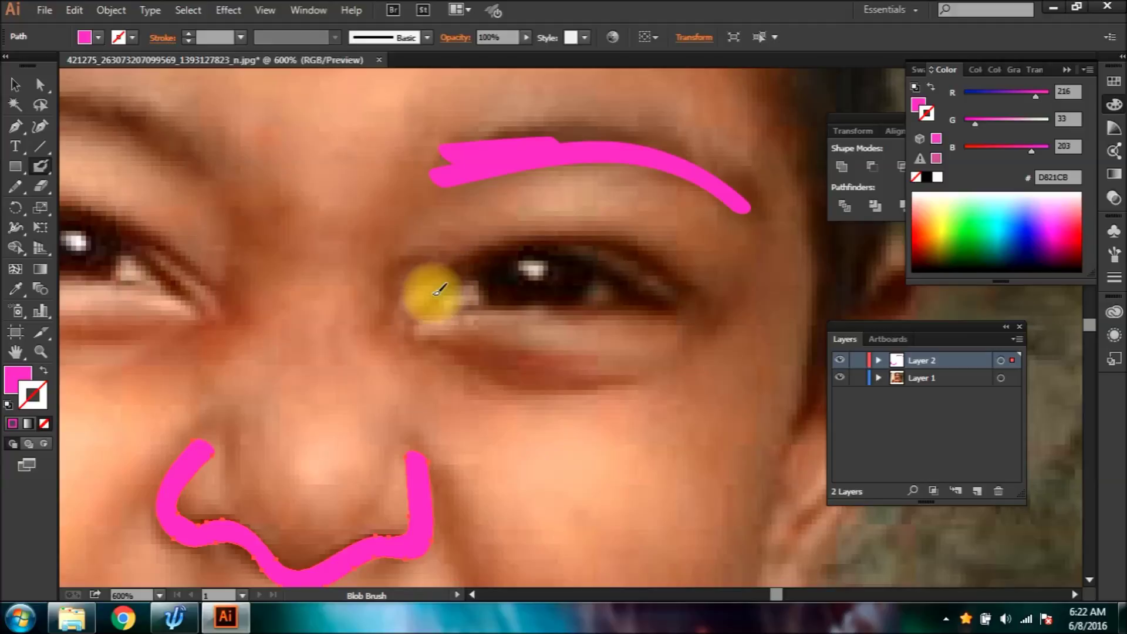
left_click_drag(527, 246, 653, 295)
mouse_move(431, 317)
left_mouse_down()
mouse_move(609, 310)
mouse_move(655, 296)
left_mouse_up()
mouse_move(563, 238)
left_mouse_down()
mouse_move(619, 244)
mouse_move(666, 276)
left_mouse_up()
mouse_move(481, 285)
left_mouse_down()
mouse_move(535, 301)
mouse_move(578, 274)
left_mouse_up()
mouse_move(438, 349)
left_mouse_down()
mouse_move(558, 386)
mouse_move(633, 381)
left_mouse_up()
left_click_drag(531, 357, 596, 356)
mouse_move(391, 300)
left_mouse_down()
mouse_move(452, 251)
mouse_move(474, 250)
left_mouse_up()
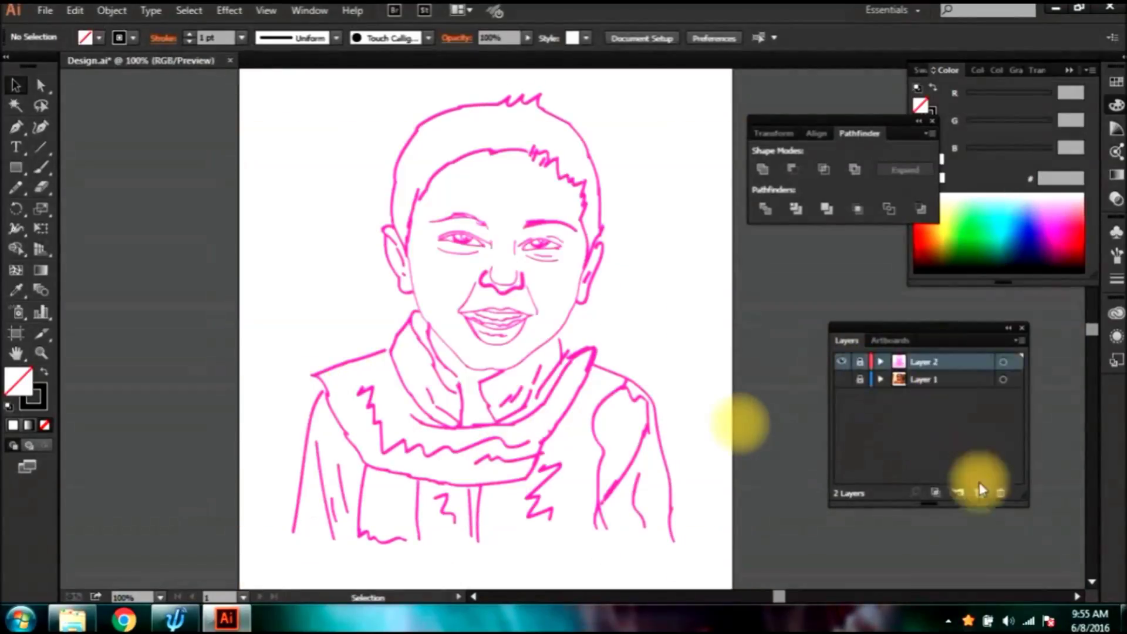
Add a new layer above the pink sketch and trace the hairline across the forehead with the Pen tool
left_click(977, 492)
left_click(553, 275)
key("ctrl+equal")
left_click(255, 399)
left_click(263, 323)
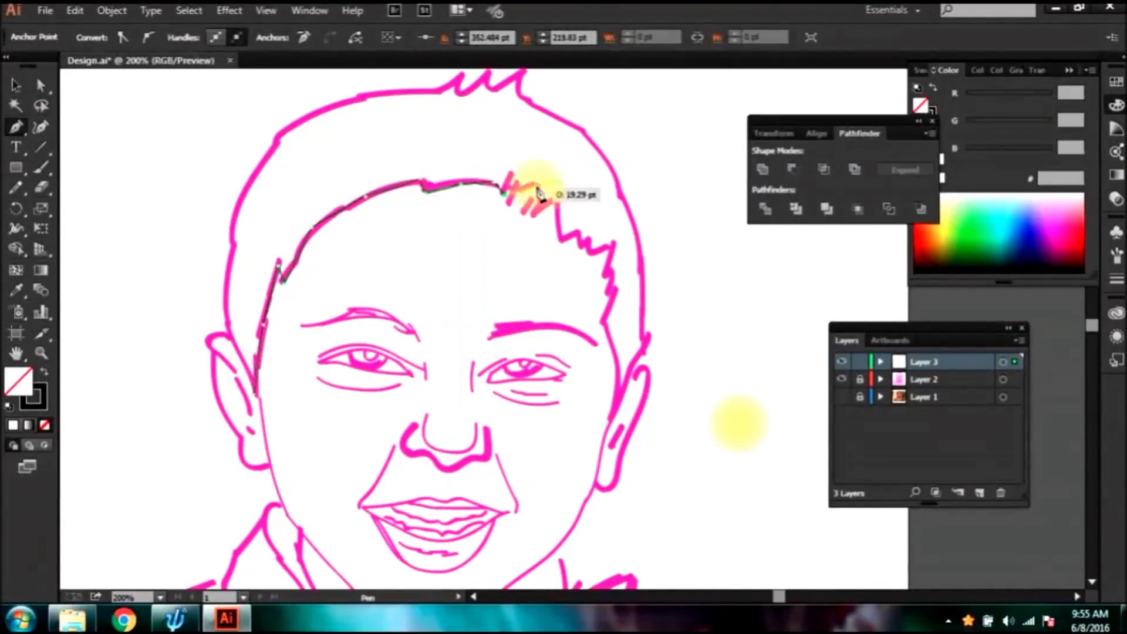
Continue the hair path around the outer edge of the head, close it at the opposite sideburn and deselect it
left_click(642, 339)
left_click(643, 256)
left_click(624, 195)
left_click(598, 146)
left_click(539, 106)
left_click_drag(537, 107, 565, 247)
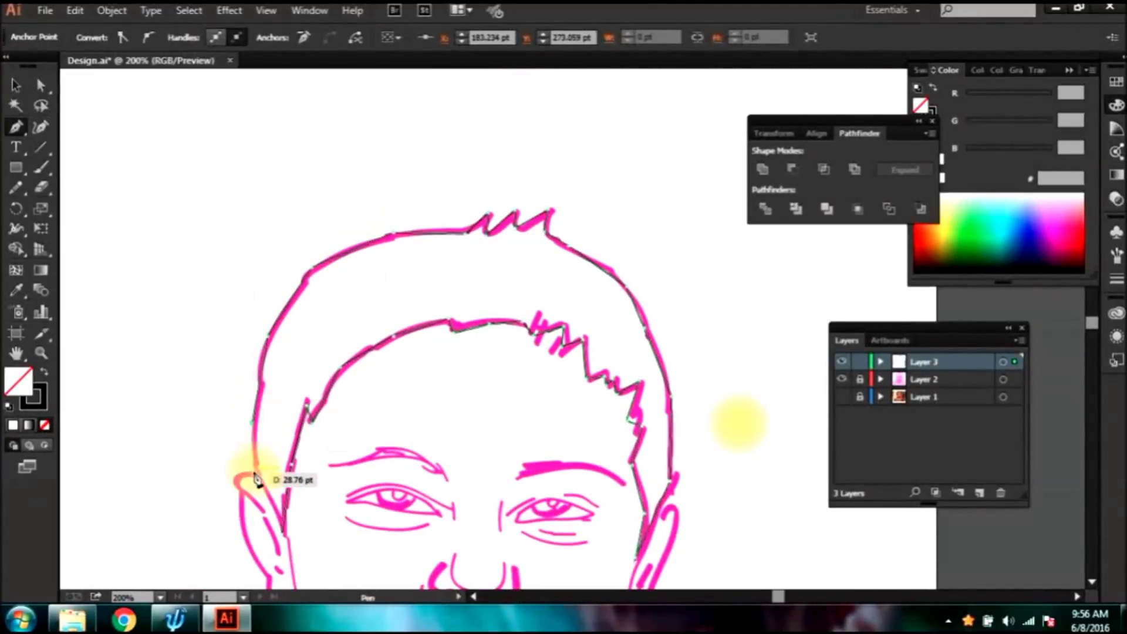
left_click(283, 534)
left_click_drag(398, 497, 340, 267)
left_click(15, 85)
left_click(176, 176)
left_click_drag(418, 276, 445, 325)
Add a new layer between the hair and sketch layers and outline the right half of the face, from jaw to forehead
left_click(939, 380)
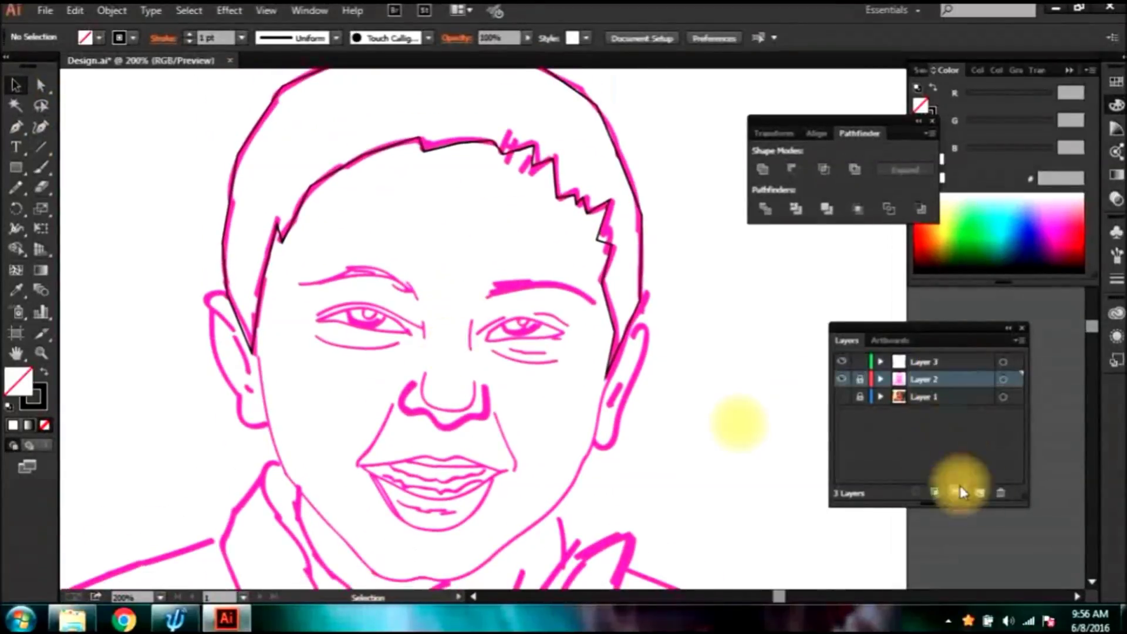
left_click(979, 493)
left_click(571, 487)
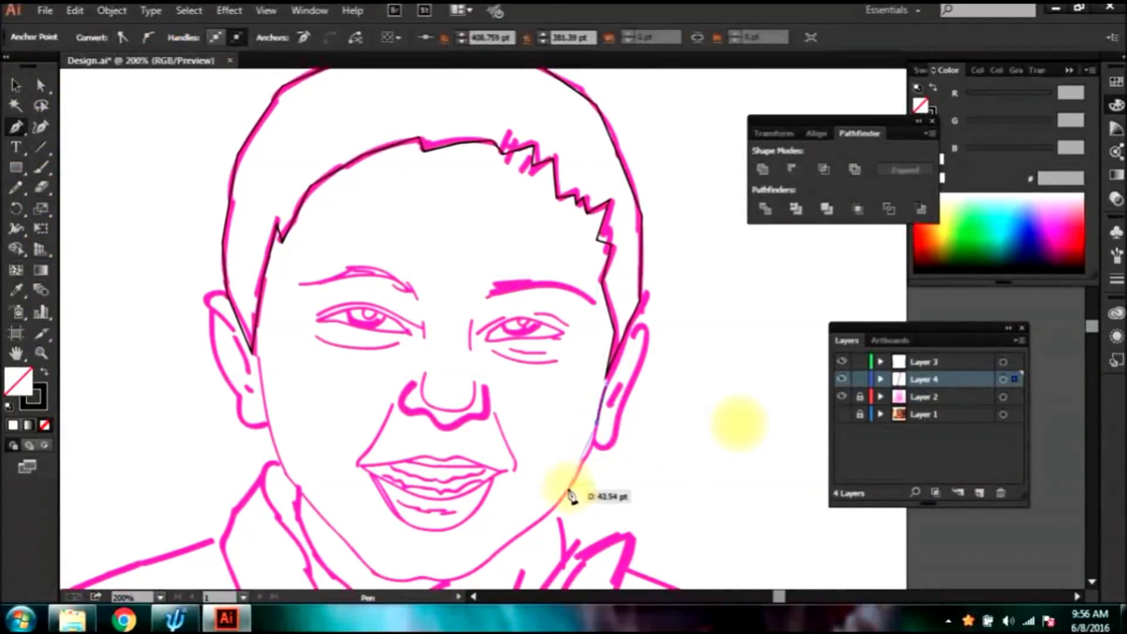
scroll(613, 413, "down", 4)
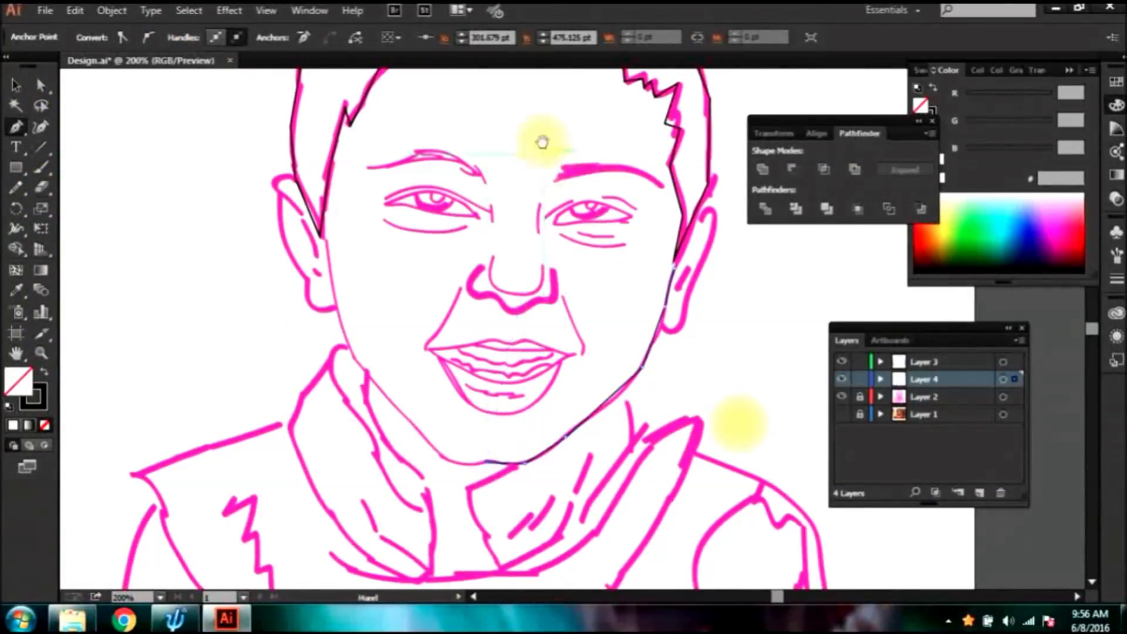
scroll(545, 163, "up", 4)
left_click(474, 207)
left_click(589, 286)
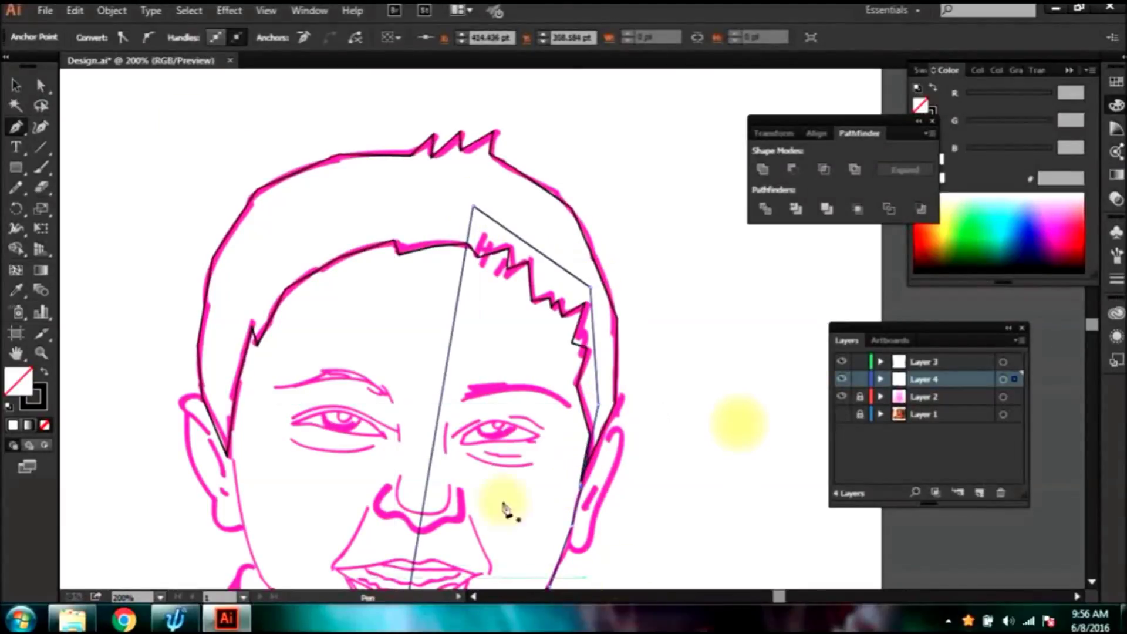
scroll(516, 432, "down", 3)
Apply the default fill and stroke to the half-face shape and rotate it until its straight centre edge is vertical
key("d")
key("v")
scroll(596, 118, "up", 1)
left_click_drag(599, 111, 555, 100)
scroll(479, 398, "down", 3)
scroll(479, 398, "up", 1)
Paste a copy of the half-face shape and reflect it to form the opposite half
key("ctrl+c")
key("ctrl+v")
left_click_drag(571, 401, 324, 359)
right_click(325, 359)
mouse_move(411, 310)
left_click(540, 372)
left_click(552, 410)
Copy a Transform value from one face half and paste it into the matching field of the other half
left_click(695, 37)
left_click(329, 347)
left_click(695, 37)
double_click(588, 86)
key("ctrl+v")
key("Return")
Place the two face halves edge to edge along the centre line and unite them into one shape
left_click_drag(345, 311, 377, 297)
left_click(483, 352, "shift")
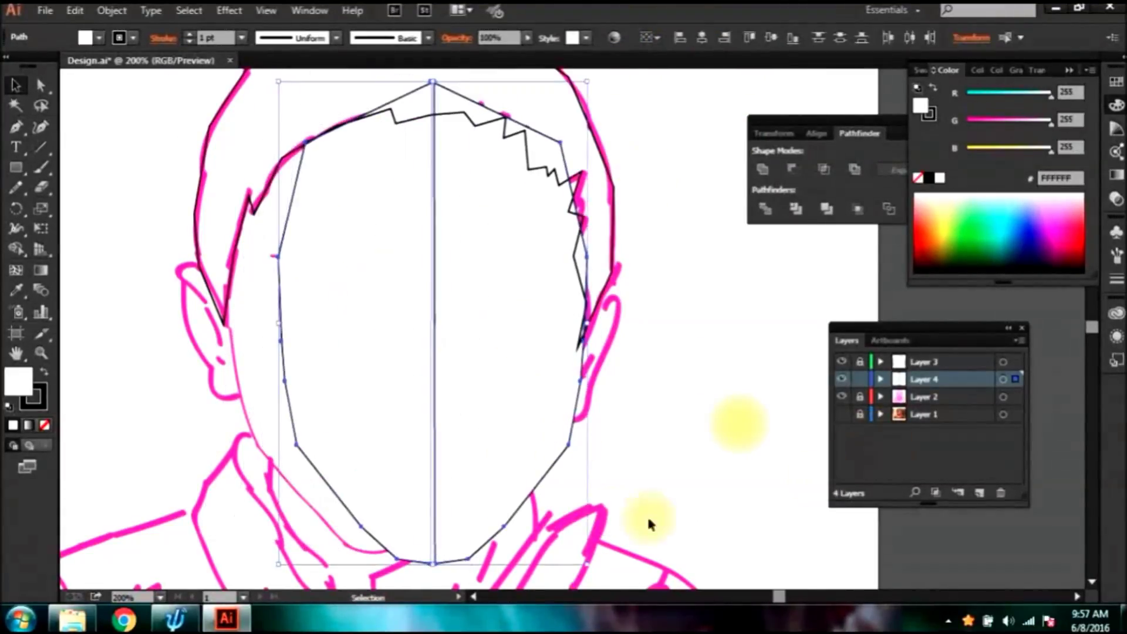
left_click(677, 433)
left_click_drag(387, 351, 390, 351)
left_click(483, 352, "shift")
left_click(761, 170)
Move and rotate the united face shape to match the tilt of the sketched head, and remove its fill
left_click_drag(461, 482, 410, 470)
left_click_drag(502, 484, 511, 491)
left_click_drag(551, 66, 582, 89)
left_click_drag(419, 398, 446, 400)
left_click_drag(605, 99, 617, 114)
left_click_drag(452, 382, 465, 382)
left_click(44, 426)
left_click_drag(510, 494, 505, 494)
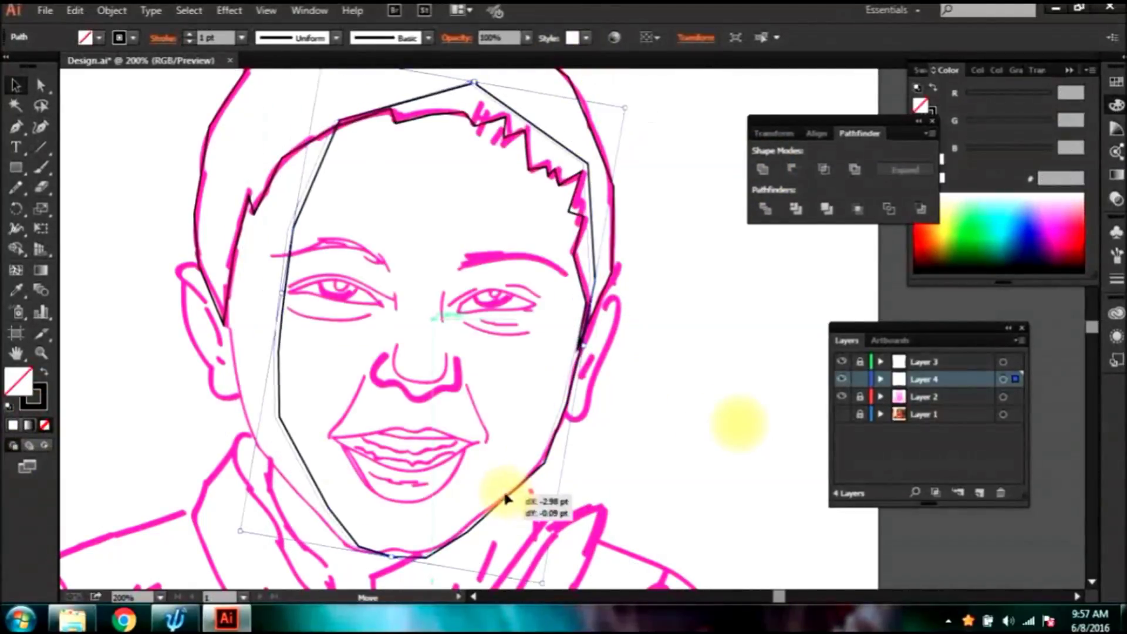
Widen, tilt and reposition the face outline so it follows the sketched cheeks and jaw
left_click_drag(279, 299, 233, 288)
left_click_drag(496, 499, 498, 500)
left_click_drag(539, 585, 556, 577)
left_click_drag(432, 542, 441, 543)
left_click_drag(238, 294, 229, 292)
left_click_drag(562, 531, 580, 567)
left_click_drag(592, 328, 584, 328)
left_click(593, 428)
left_click_drag(490, 542, 515, 549)
Unlock the hair layer and give the hair and face shapes a white fill
left_click(860, 362)
left_click(631, 174)
left_click(13, 425)
left_click(262, 420)
left_click(13, 425)
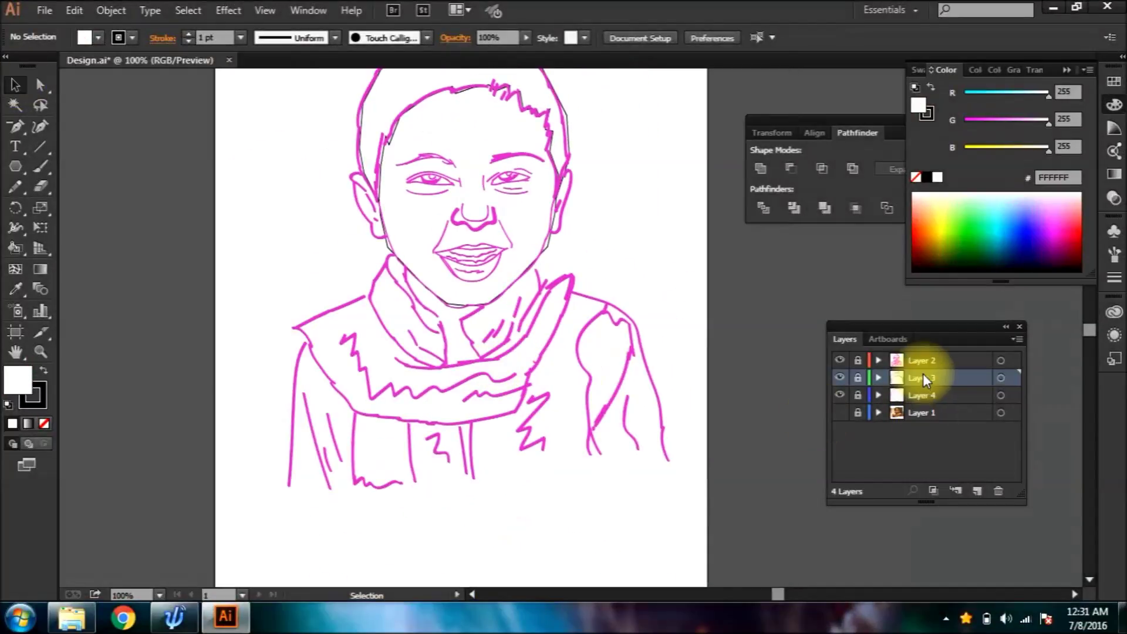
Add a new layer above the hair layer and outline the right half of the torso as a closed Pen path
left_click(921, 361)
left_click(923, 375)
left_click(977, 490)
left_click(15, 127)
left_click(410, 152)
left_click(561, 191)
left_click(618, 269)
left_click(618, 542)
left_click(270, 542)
left_click(270, 289)
left_click(411, 152)
Paste a copy of the torso half, reflect it and place it on the opposite side of the body
key("v")
key("ctrl+c")
key("ctrl+v")
right_click(248, 449)
left_click_drag(398, 455, 213, 492)
mouse_move(299, 398)
left_click(455, 459)
left_click(565, 463)
left_click_drag(282, 376, 430, 446)
left_click(789, 282)
Add a new layer above the torso layer and draw the right collar piece as a closed four-cornered Pen shape
left_click(977, 491)
key("ctrl+plus")
left_click_drag(542, 230, 483, 266)
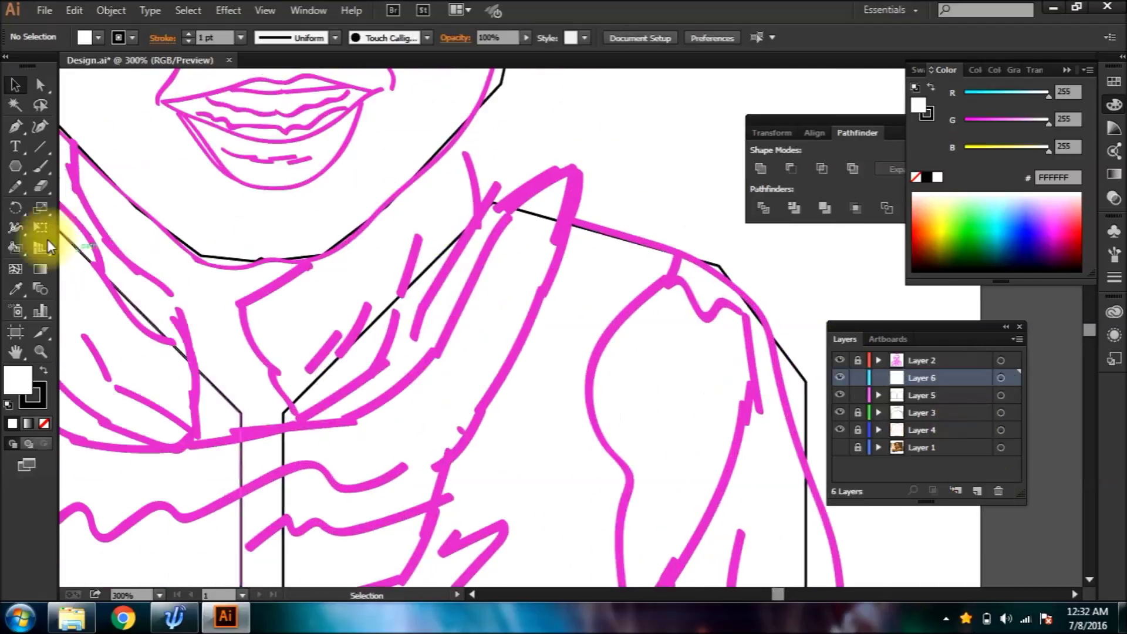
left_click(298, 398)
left_click(298, 298)
left_click(468, 147)
left_click(494, 204)
left_click(298, 398)
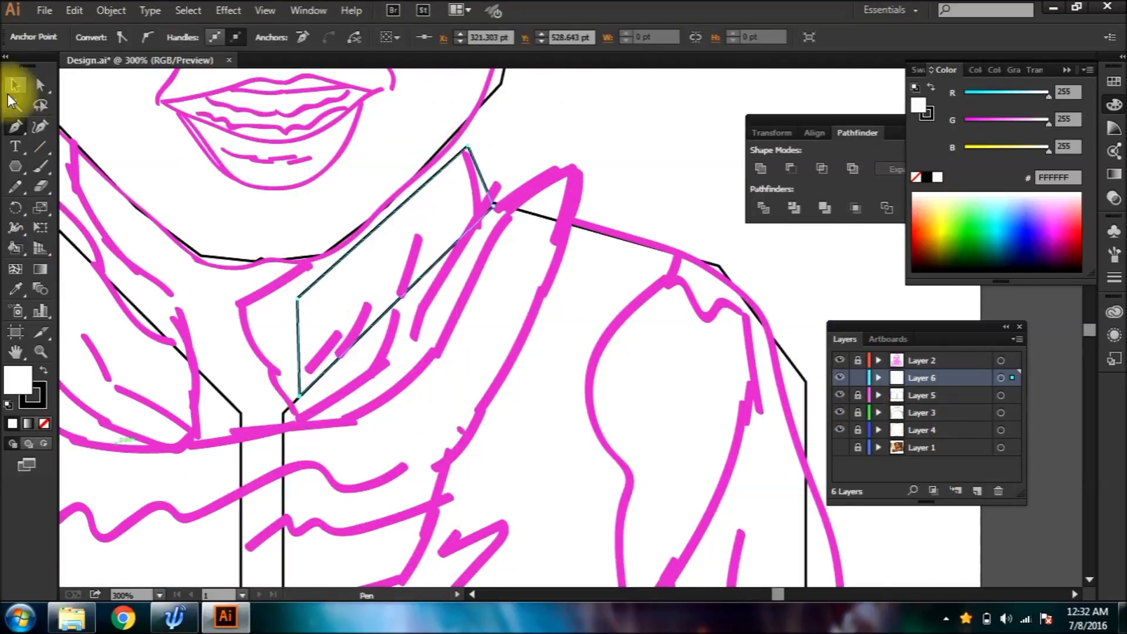
Paste a copy of the collar piece, reflect it and position it on the left side of the neck
left_click(16, 352)
left_click_drag(192, 349, 391, 343)
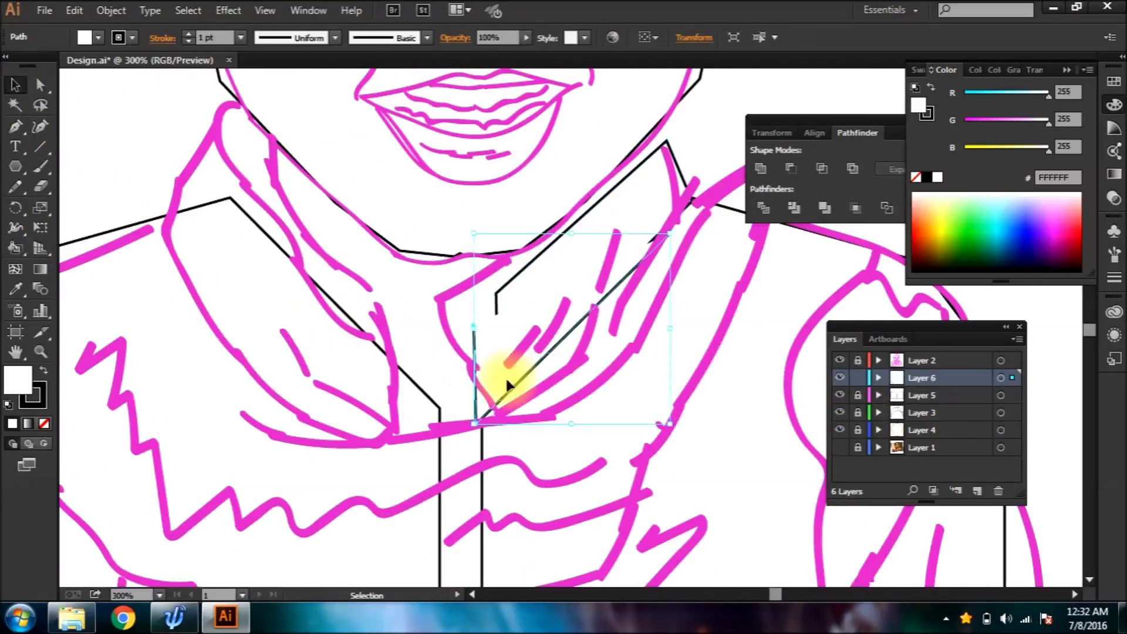
key("ctrl+v")
left_click_drag(509, 382, 307, 327)
right_click(306, 327)
mouse_move(378, 479)
left_click(512, 538)
left_click(568, 408)
left_click_drag(453, 354, 415, 350)
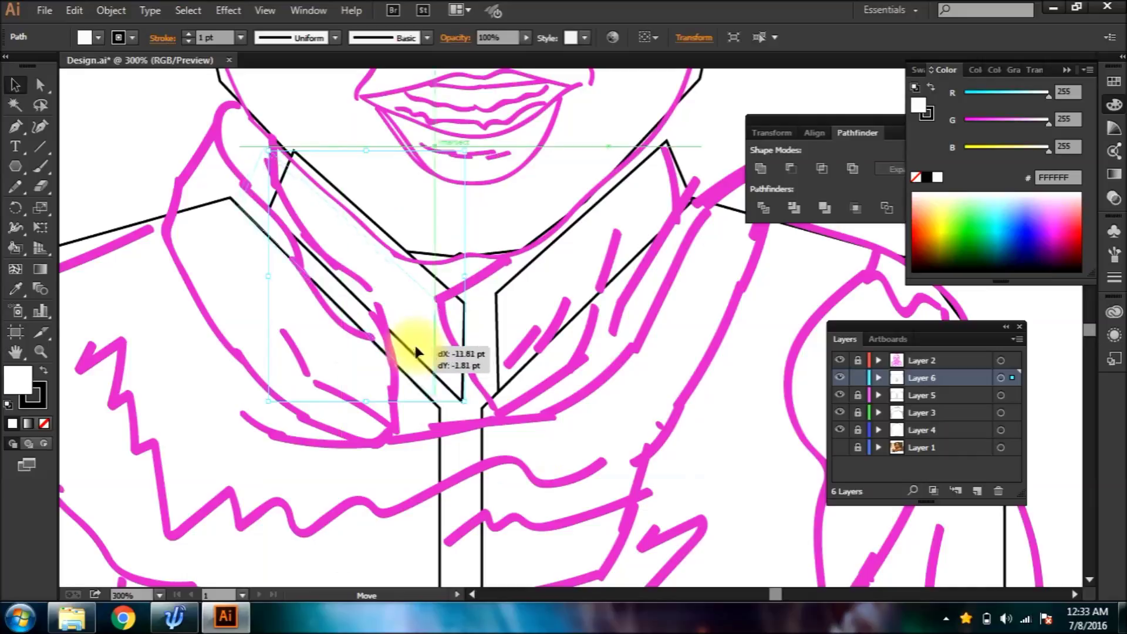
Hide the pink sketch layer, nudge the mirrored collar piece slightly to the left and deselect it
left_click(839, 361)
key("Left")
key("Left")
left_click(573, 460)
With the collar layer locked and the pink sketch shown again, add a new layer directly above the collar layer
key("ctrl+minus")
key("ctrl+minus")
left_click_drag(575, 518, 576, 557)
left_click(857, 378)
left_click(839, 360)
left_click(977, 491)
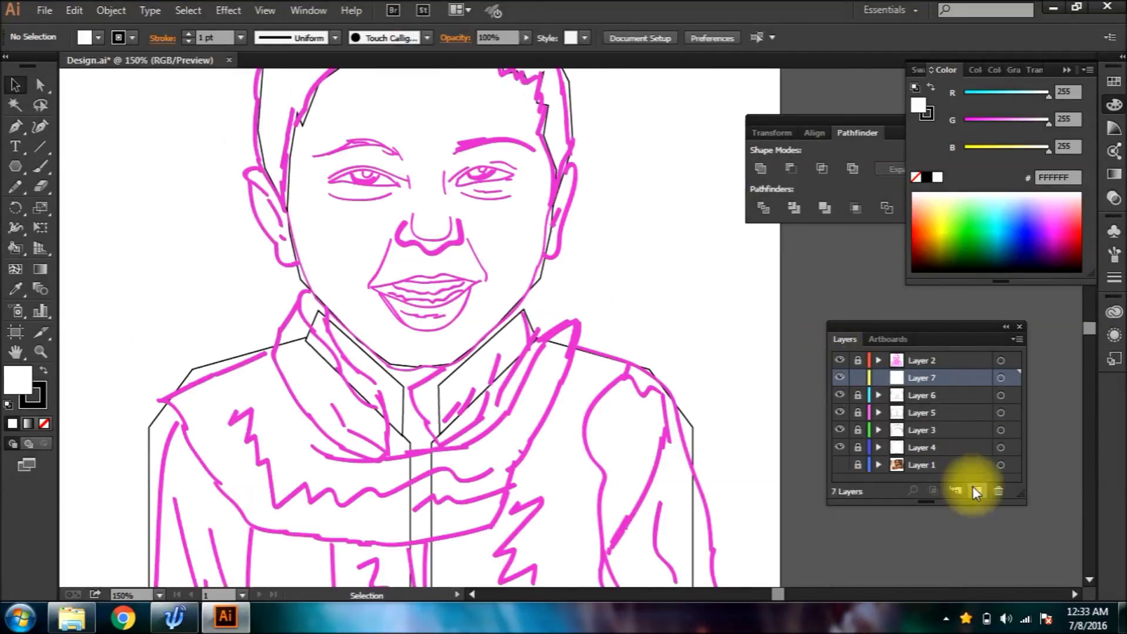
Draw the scarf outline on the new layer as a closed straight-sided Pen shape around the neck, deselect it and hide the pink sketch
key("ctrl+plus")
left_click(19, 126)
left_click(563, 201)
left_click(609, 222)
left_click(562, 407)
left_click(494, 476)
left_click(353, 500)
left_click(179, 478)
left_click(134, 418)
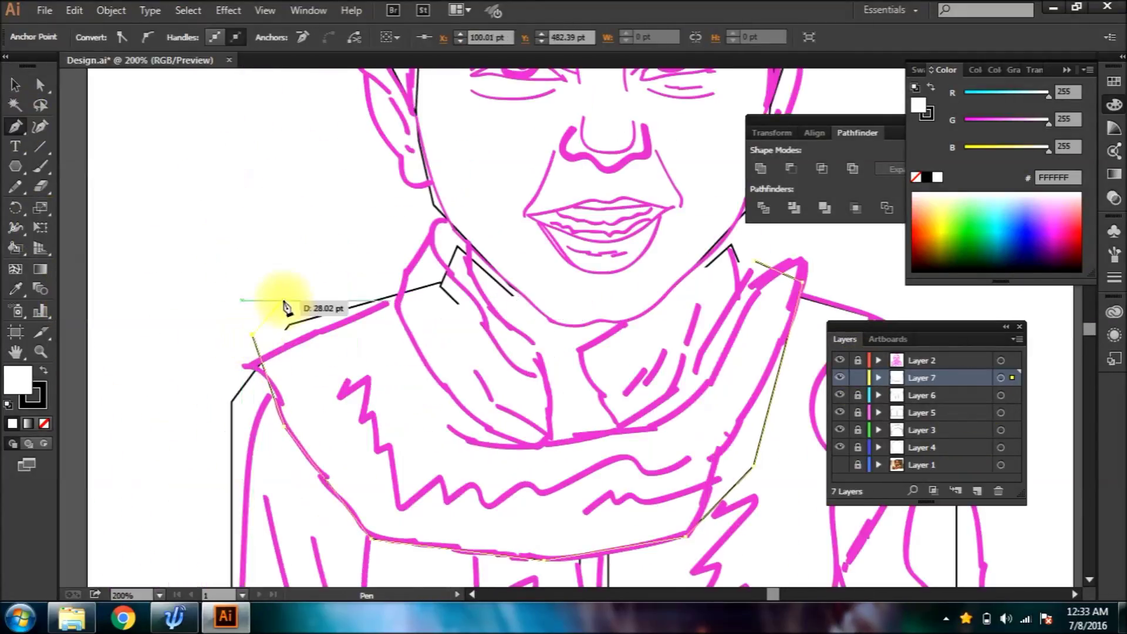
left_click(534, 450)
left_click(636, 432)
left_click(702, 384)
left_click(755, 262)
left_click_drag(861, 532, 752, 436)
left_click(752, 437, "ctrl")
left_click(839, 360)
Draw an inner fold line along the length of the scarf with the Pen tool and set its fill to none
key("ctrl+plus")
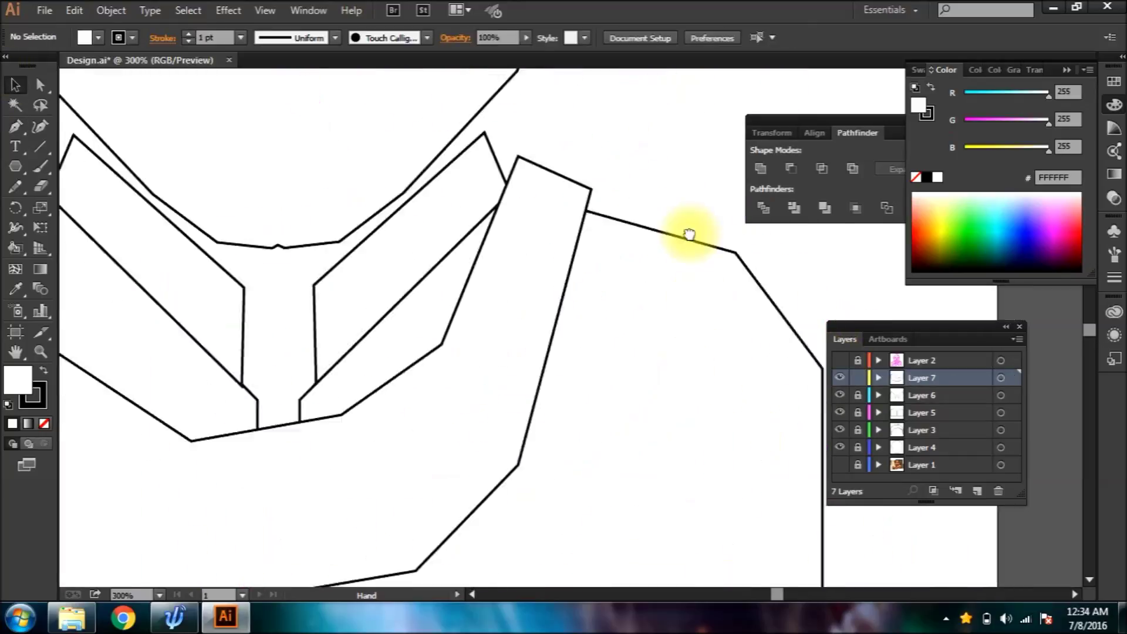
left_click(212, 227)
left_click(262, 402)
left_click(262, 389)
left_click(497, 421)
left_click(463, 442)
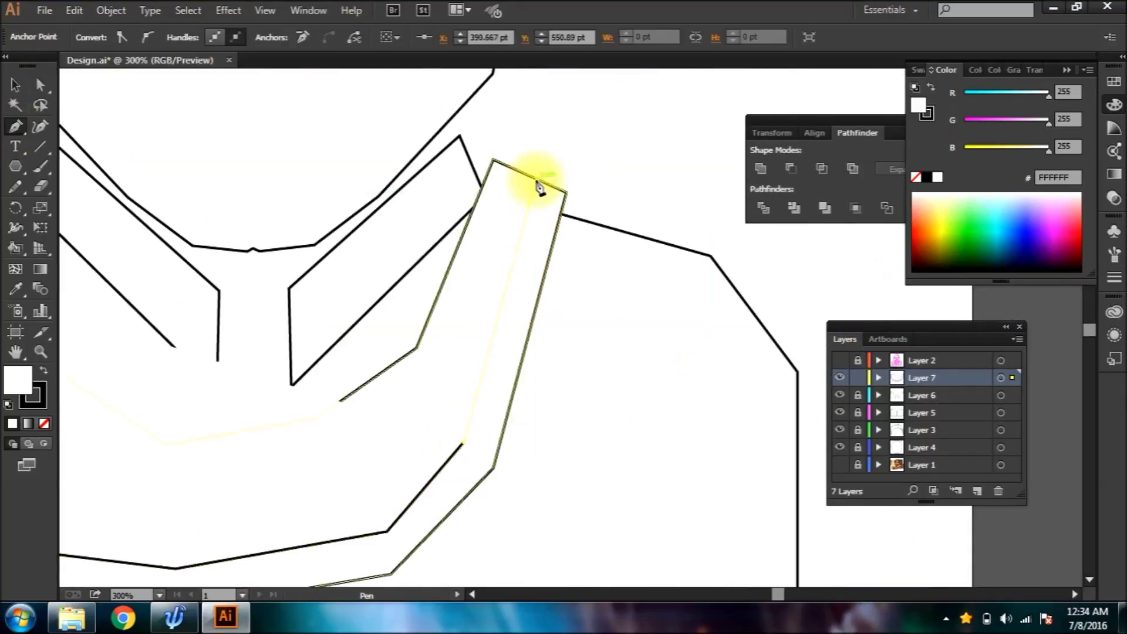
left_click(536, 178)
left_click(44, 423)
left_click(14, 87)
left_click(684, 503)
Show the sketch again and draw the scarf's hanging end below its lower edge as a five-point Pen path with a pointed bottom
key("ctrl+minus")
key("ctrl+minus")
left_click(839, 360)
key("ctrl+plus")
key("ctrl+plus")
left_click_drag(399, 499, 574, 252)
left_click(16, 126)
left_click(484, 248)
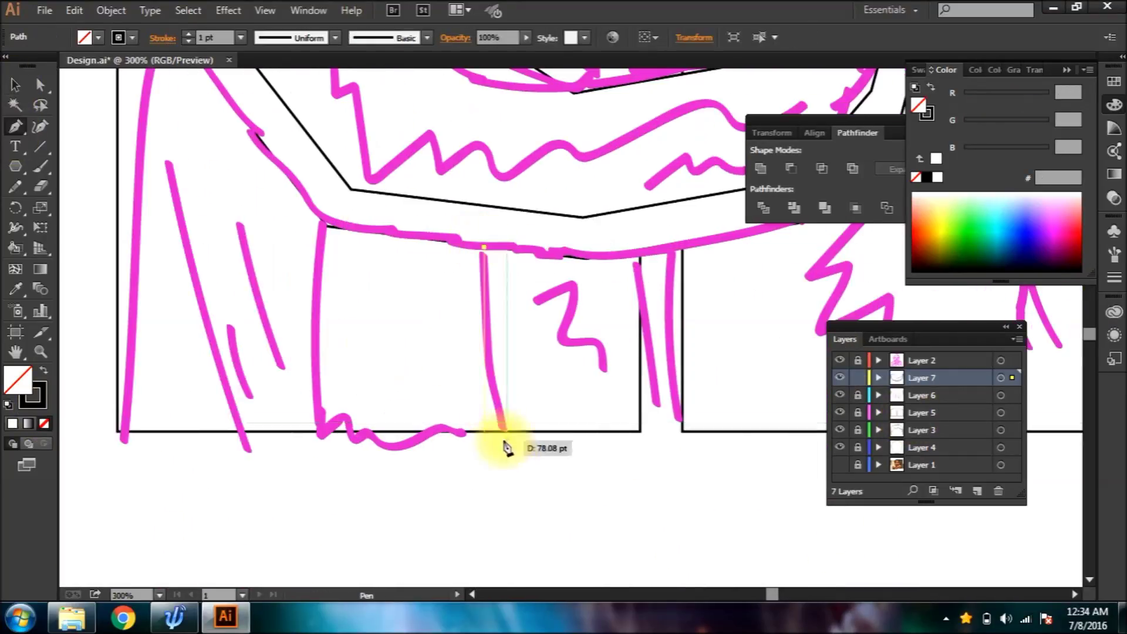
left_click(492, 421)
left_click(389, 479)
left_click(311, 417)
left_click(311, 207)
left_click(15, 86)
Hide the sketch, duplicate the hanging scarf-end path and place the copy inside the original outline
left_click(839, 360)
key("ctrl+plus")
key("ctrl+plus")
left_click(322, 347)
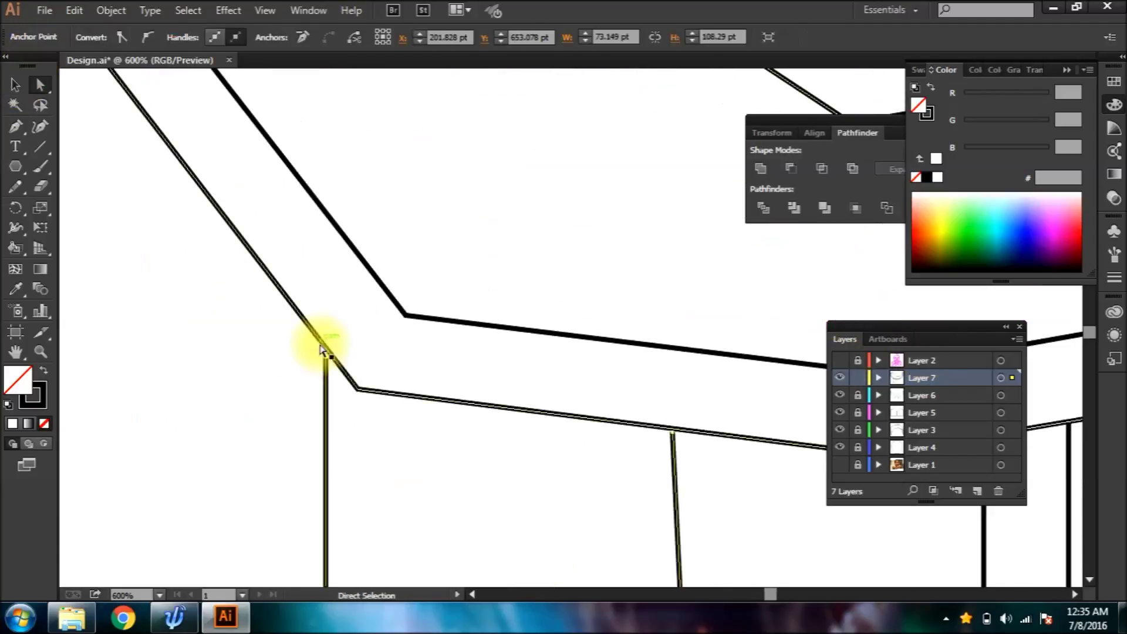
left_click(14, 86)
left_click(321, 272)
key("ctrl+c")
key("ctrl+v")
left_click_drag(661, 463, 424, 410)
left_click(577, 526)
Move the upper-left end point of the inner scarf-end outline slightly down with Direct Selection and deselect the path
key("ctrl+plus")
key("ctrl+plus")
left_click_drag(115, 176, 320, 367)
key("ctrl+plus")
left_click(41, 85)
left_click_drag(206, 188, 207, 215)
left_click(353, 353)
left_click_drag(504, 528, 492, 128)
left_click(552, 378)
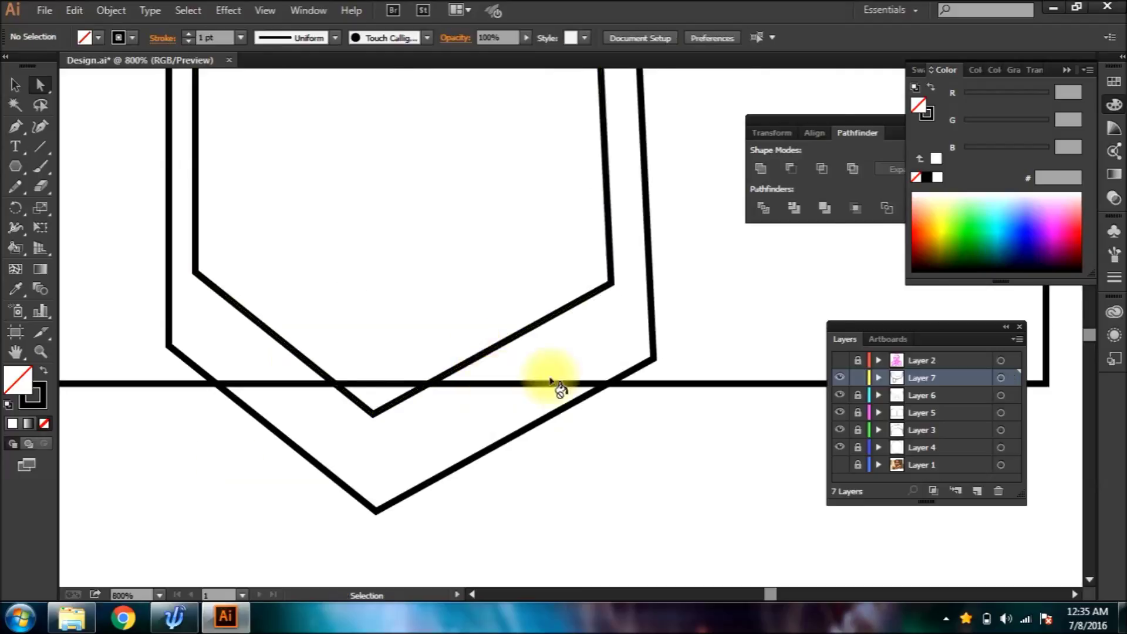
Save the document with the whole figure in view
key("ctrl+minus")
key("ctrl+minus")
key("ctrl+minus")
key("ctrl+minus")
key("ctrl+minus")
key("ctrl+minus")
key("ctrl+s")
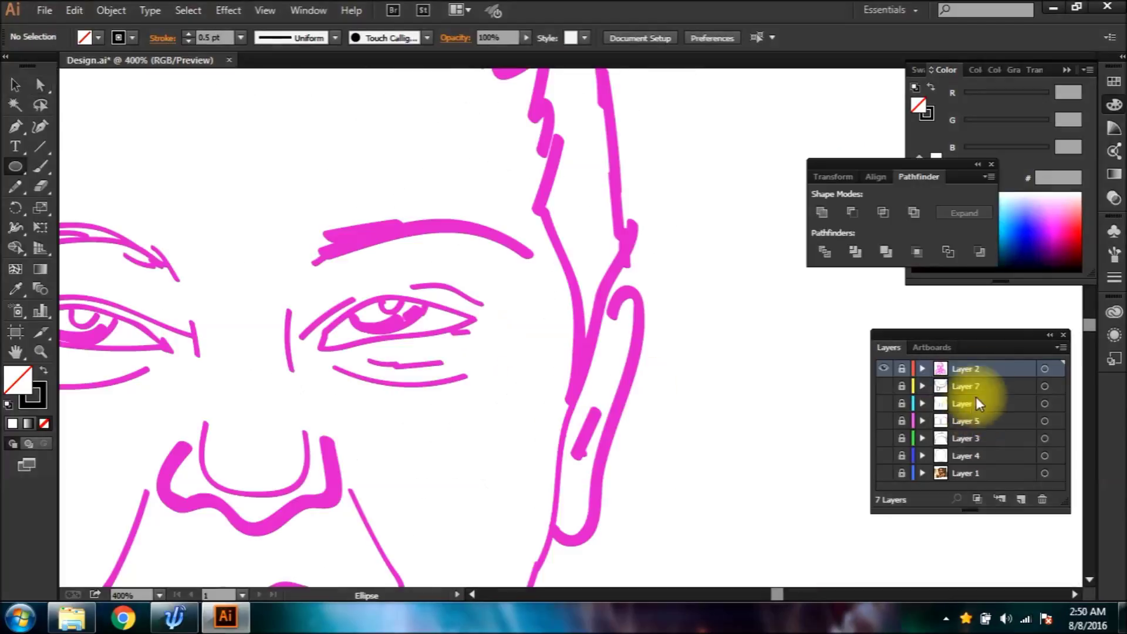
Add a new layer above the sketch, draw an octagon over the right-hand eye and stretch it horizontally to the eye's full width
left_click(1021, 498)
left_click(437, 299, "ctrl")
left_click(502, 373, "ctrl")
left_click(501, 374, "ctrl")
left_click_drag(614, 380, 385, 420)
left_click(508, 348, "ctrl")
left_click_drag(507, 348, 403, 410)
left_click_drag(26, 172, 83, 228)
left_click(311, 308)
left_click(550, 348)
left_click(16, 86)
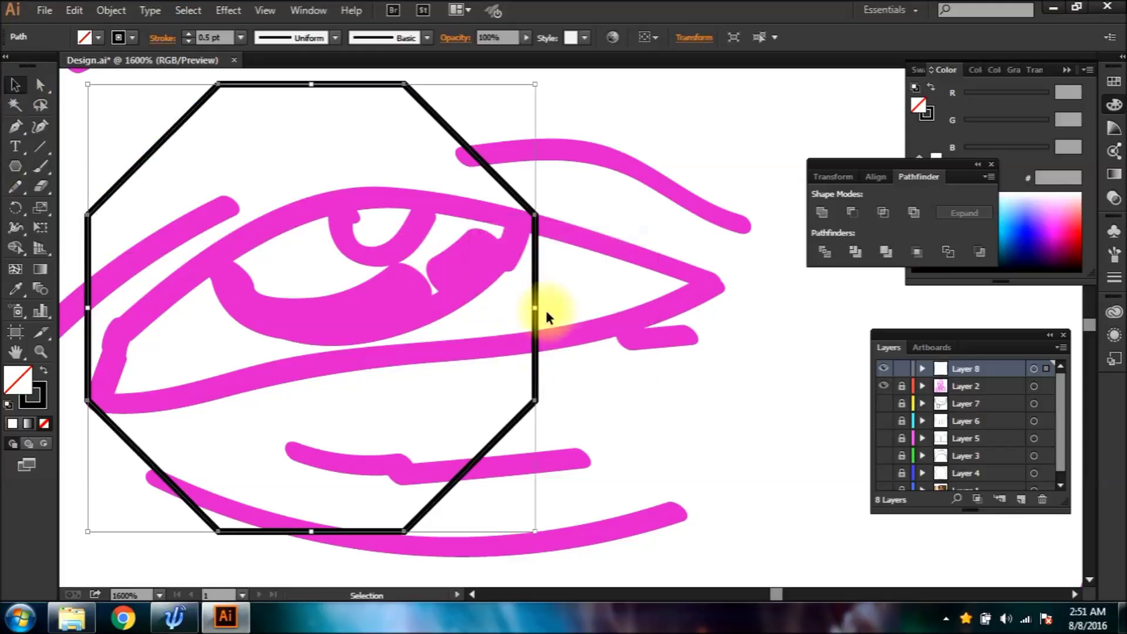
left_click_drag(537, 308, 725, 293)
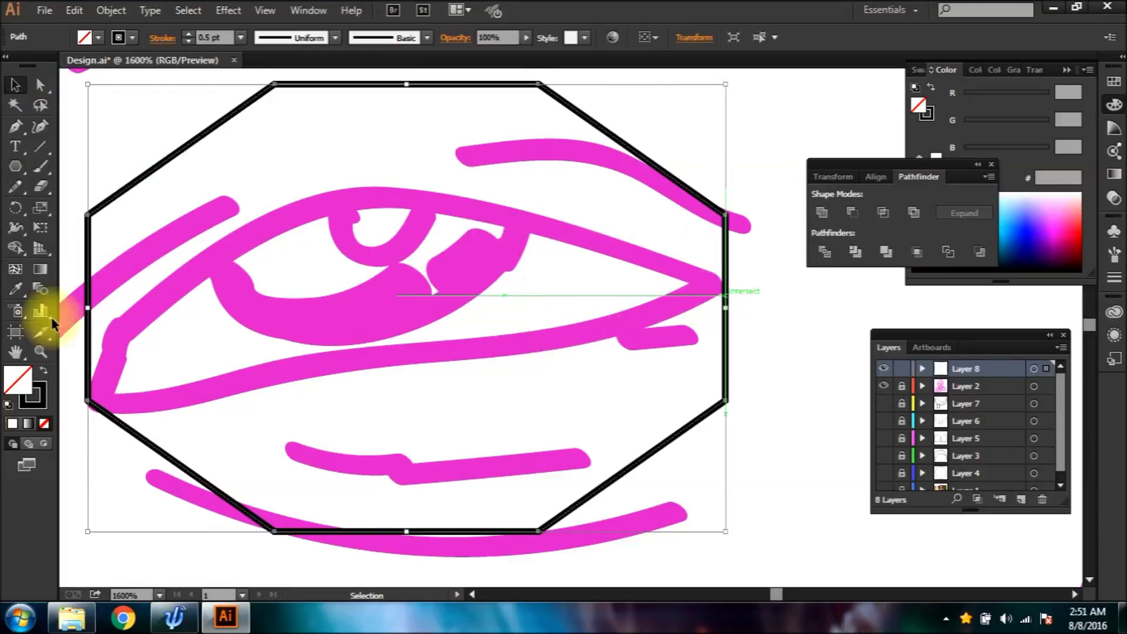
key("shift+e")
mouse_move(115, 301)
left_mouse_down()
mouse_move(731, 304)
mouse_move(95, 342)
mouse_move(81, 300)
mouse_move(88, 284)
left_mouse_up()
left_click_drag(226, 301, 243, 312)
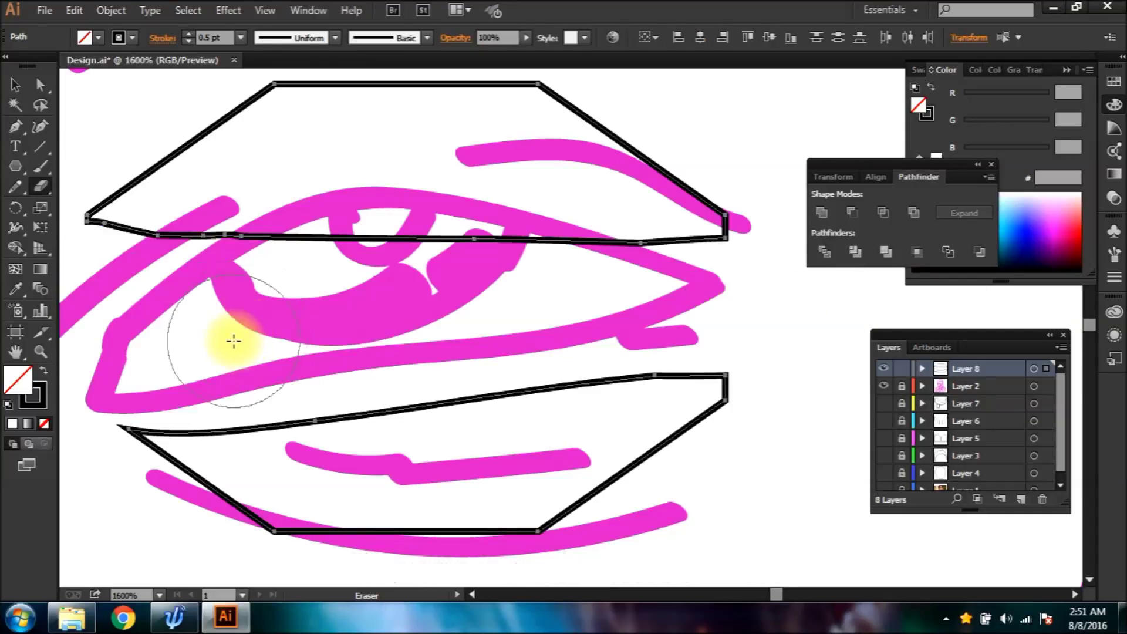
key("ctrl+z")
Cut a straight horizontal band through the octagon's middle with the Eraser and remove the lower part, keeping the upper piece
mouse_move(111, 305)
left_mouse_down()
mouse_move(462, 301)
mouse_move(88, 299)
mouse_move(757, 305)
left_mouse_up()
mouse_move(740, 376)
left_mouse_down()
mouse_move(477, 511)
mouse_move(123, 376)
mouse_move(784, 460)
left_mouse_up()
left_click_drag(497, 446, 306, 446)
key("space")
mouse_move(467, 278)
left_mouse_down()
mouse_move(478, 409)
mouse_move(490, 392)
left_mouse_up()
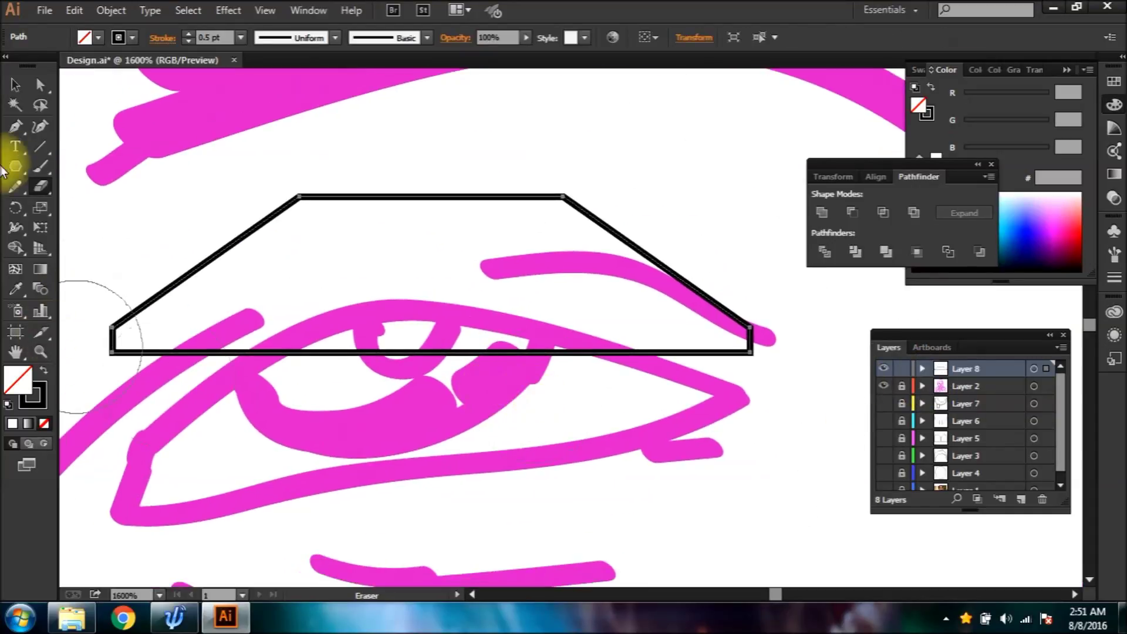
Duplicate the half-octagon twice, overlap one copy slightly below the original and subtract it with Minus Front to form the upper eyelid band
left_click(14, 91)
key("space")
left_click_drag(426, 426, 459, 334)
left_click(388, 247)
left_click_drag(391, 262, 402, 290)
left_click(339, 108, "shift")
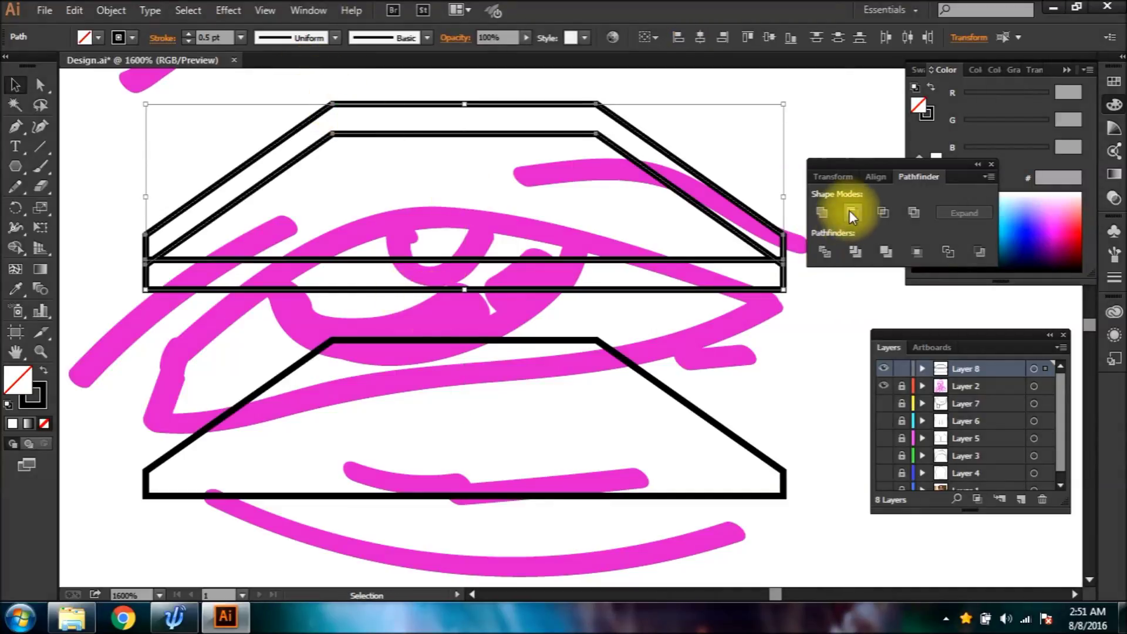
left_click(852, 212)
Move the remaining half-octagon copy up so it fits directly under the eyelid band
left_click(506, 344)
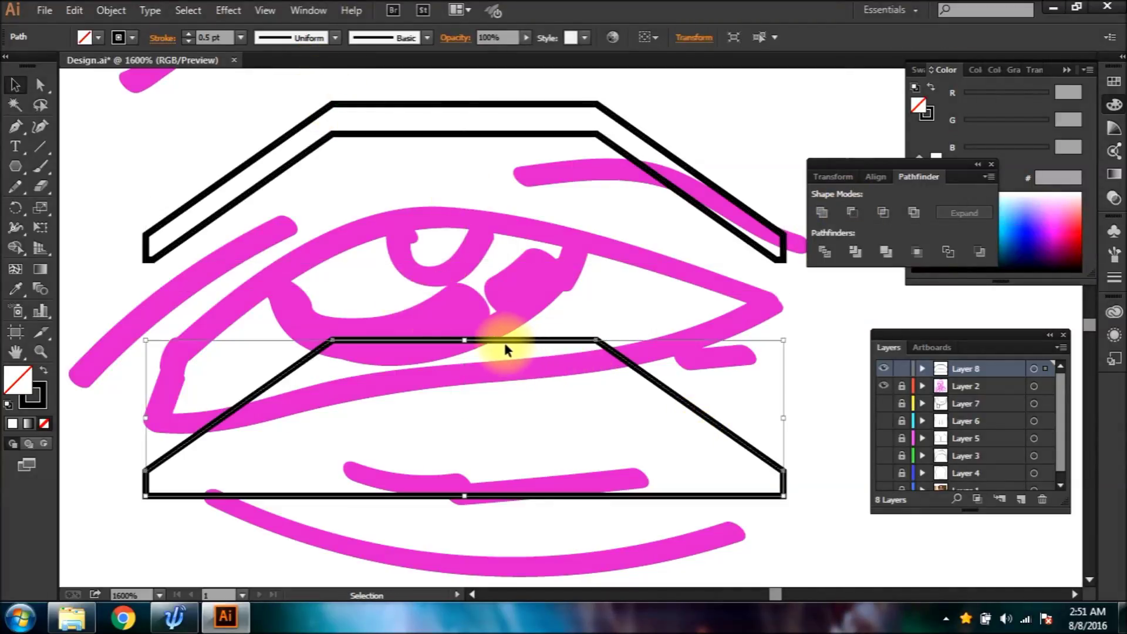
left_click_drag(506, 347, 521, 141)
left_click(444, 349)
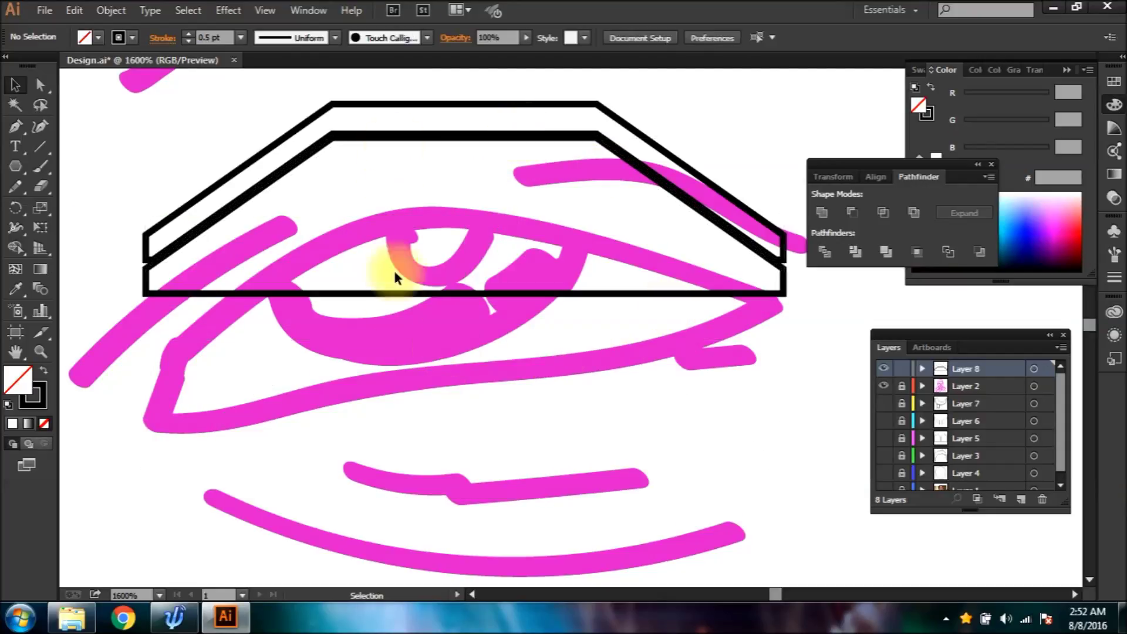
Duplicate the half-octagon downward, flip the copy vertically and align its flat edge with the base of the upper eye shape
left_click(393, 296)
left_click_drag(397, 302, 393, 500)
right_click(387, 315)
mouse_move(583, 537)
left_click(598, 473)
left_click(563, 410)
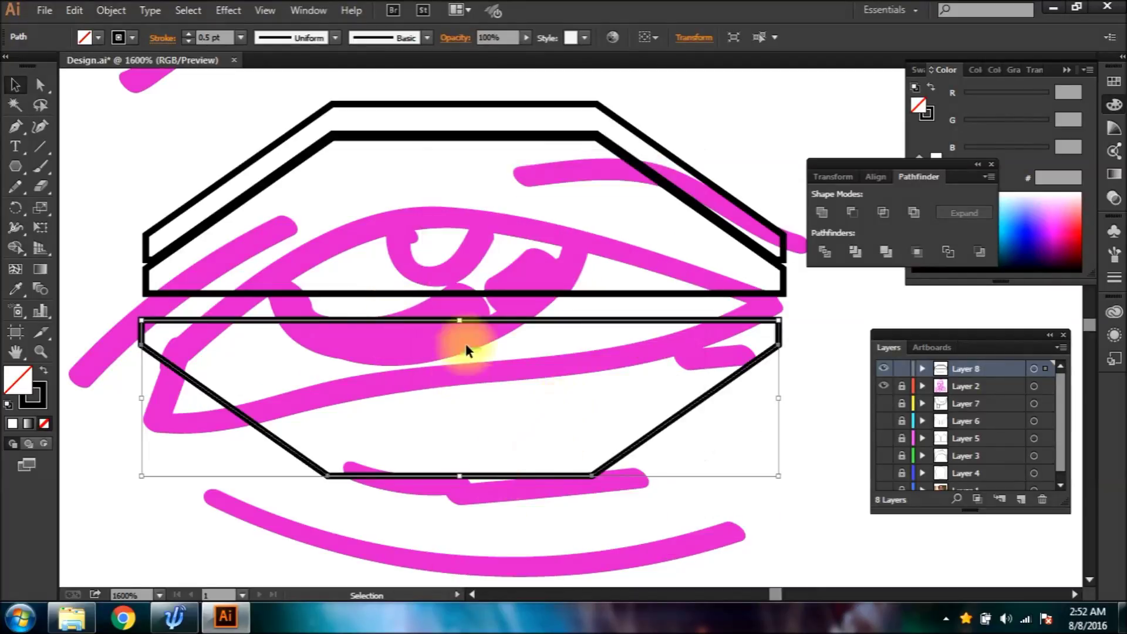
left_click_drag(501, 325, 497, 294)
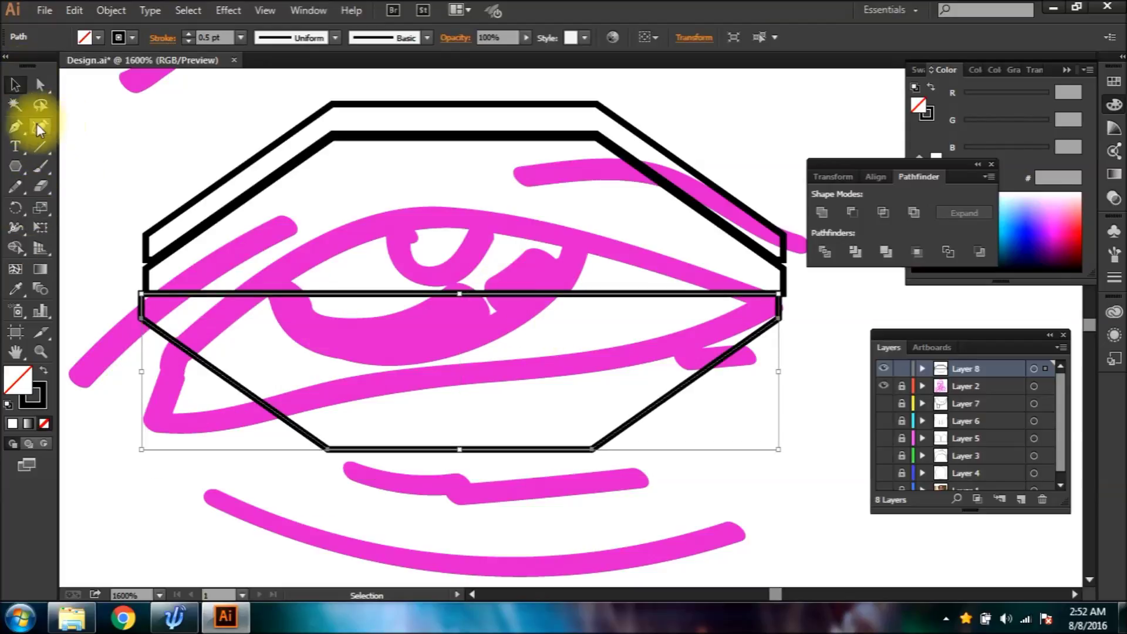
Raise the two bottom anchor points of the flipped shape straight up to make the lower lid shallower
key("a")
left_click_drag(608, 514, 581, 505)
left_click_drag(592, 449, 591, 429)
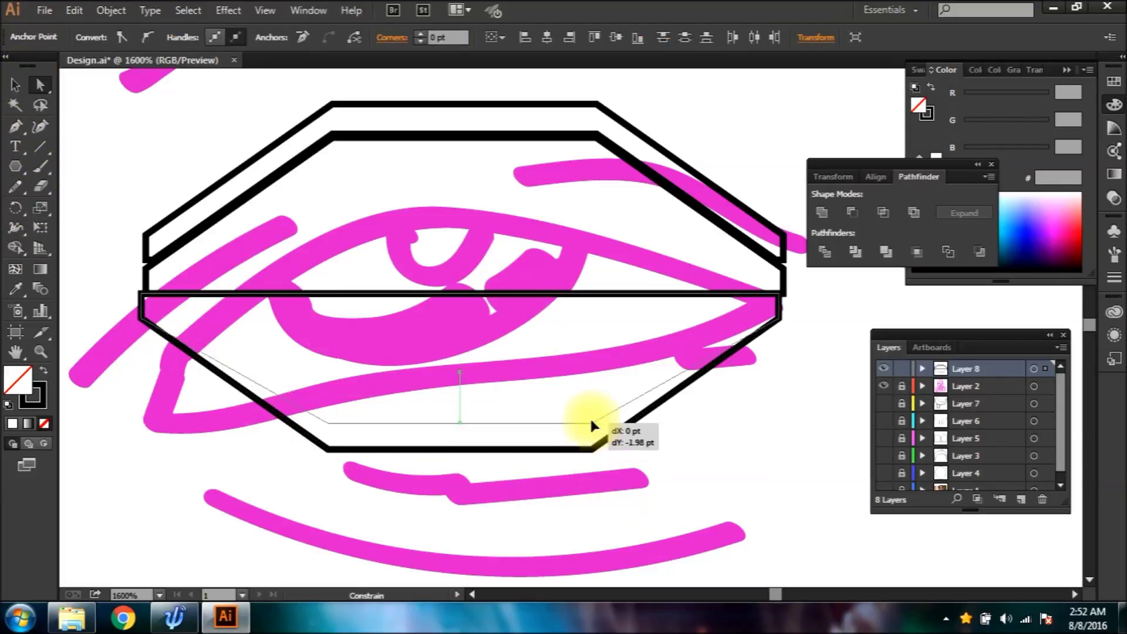
left_click_drag(595, 382, 596, 380)
left_click(707, 481)
Draw a circle for the iris in the middle of the eye and shift it up and slightly left
left_click_drag(505, 223, 467, 316)
left_click_drag(24, 167, 81, 207)
mouse_move(288, 218)
left_mouse_down()
mouse_move(320, 270)
mouse_move(536, 455)
mouse_move(542, 438)
mouse_move(478, 448)
mouse_move(496, 446)
left_mouse_up()
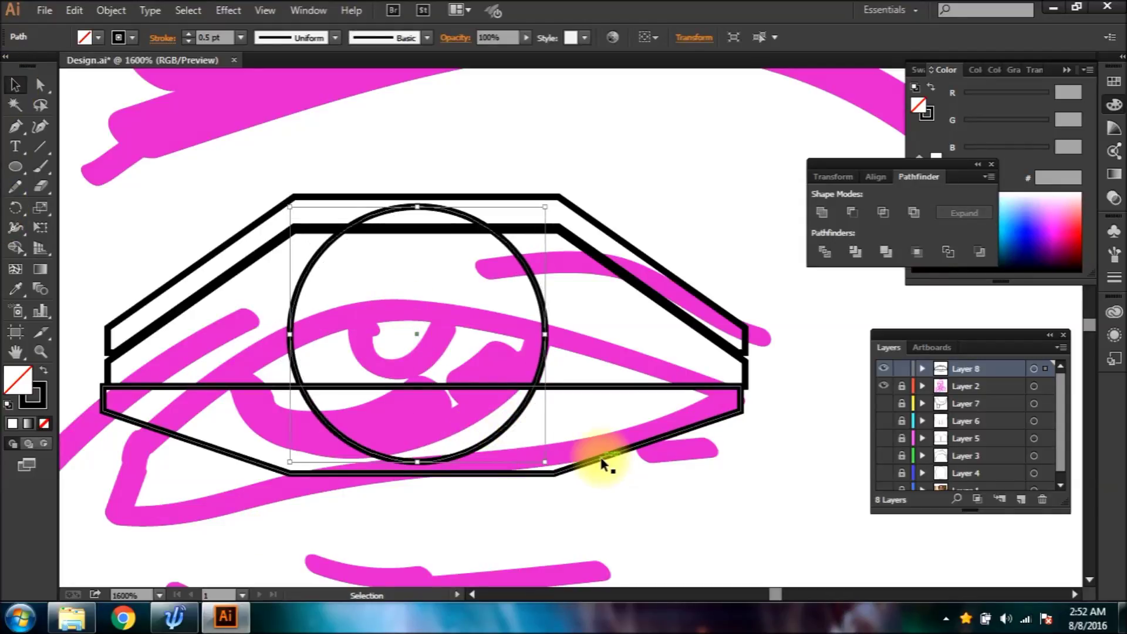
left_click_drag(451, 206, 452, 186)
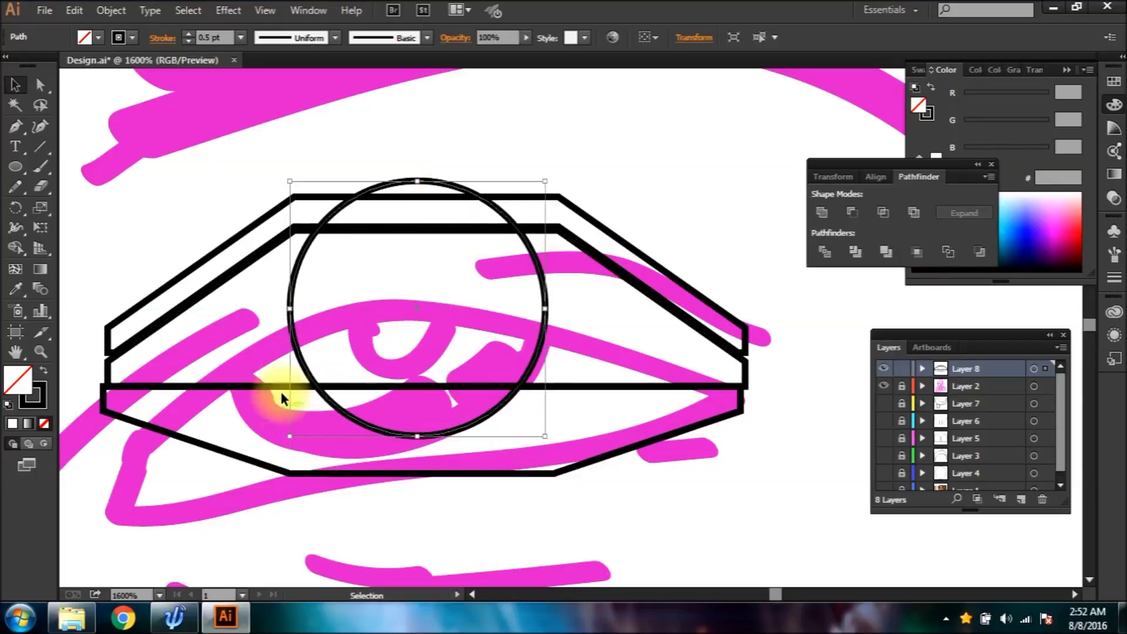
left_click_drag(297, 365, 290, 365)
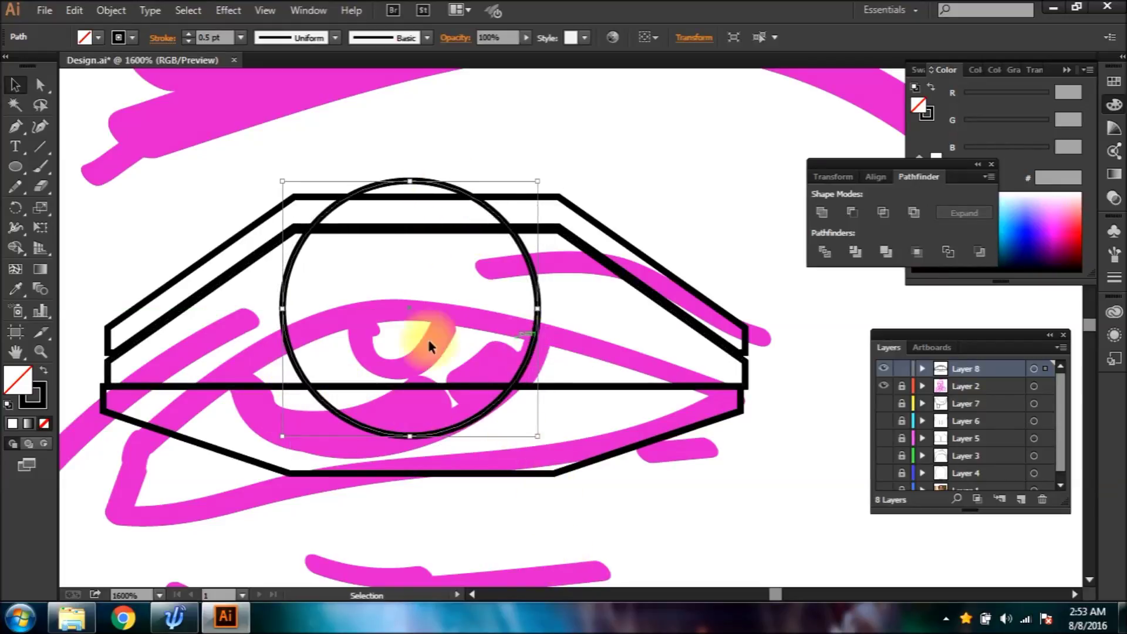
Add anchor points where the iris circle crosses the eyelid band's lower edge and delete the arc above it
left_click(510, 273, "ctrl")
left_click(522, 279, "ctrl")
left_click(512, 327, "ctrl")
left_click_drag(10, 138, 66, 143)
left_click(653, 300)
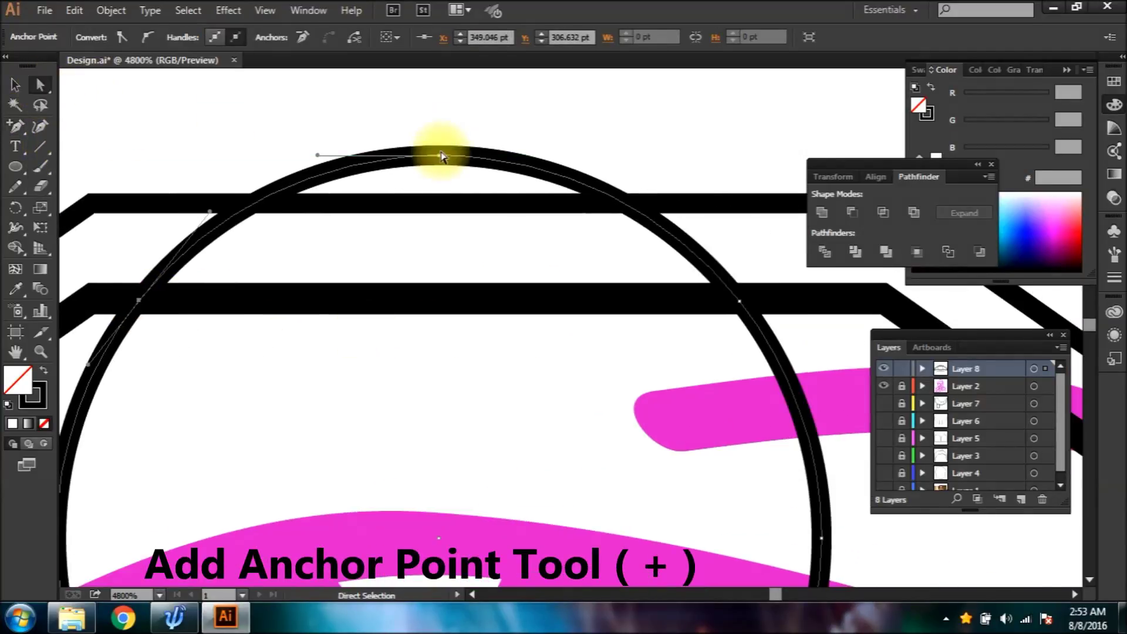
key("Delete")
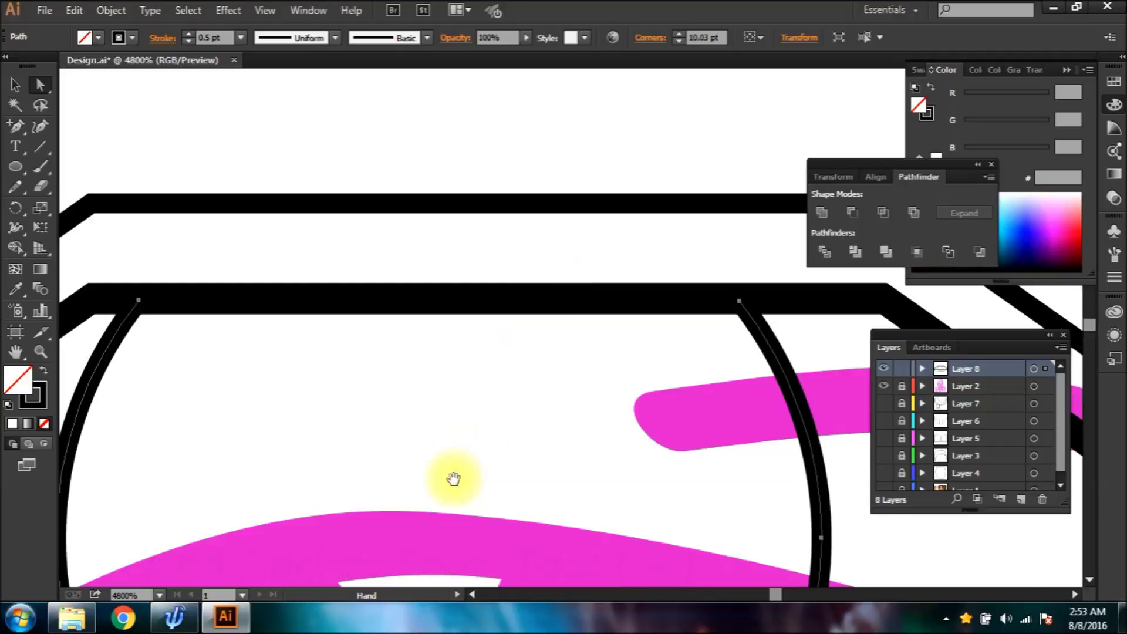
Merge the trimmed iris with the lower lid shape using Pathfinder Unite and deselect the result
left_click_drag(462, 460, 473, 188)
left_click_drag(539, 528, 556, 377)
left_click_drag(577, 440, 531, 406)
left_click(495, 366, "ctrl+alt")
left_click(496, 366, "ctrl+alt")
left_click_drag(564, 278, 418, 417)
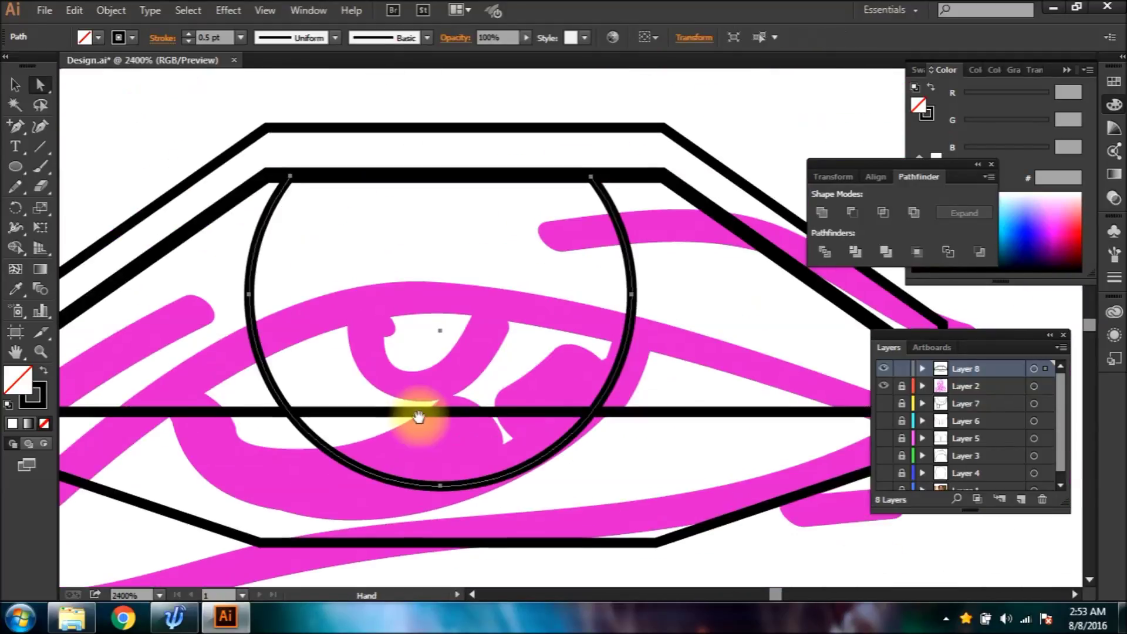
left_click(221, 411, "shift")
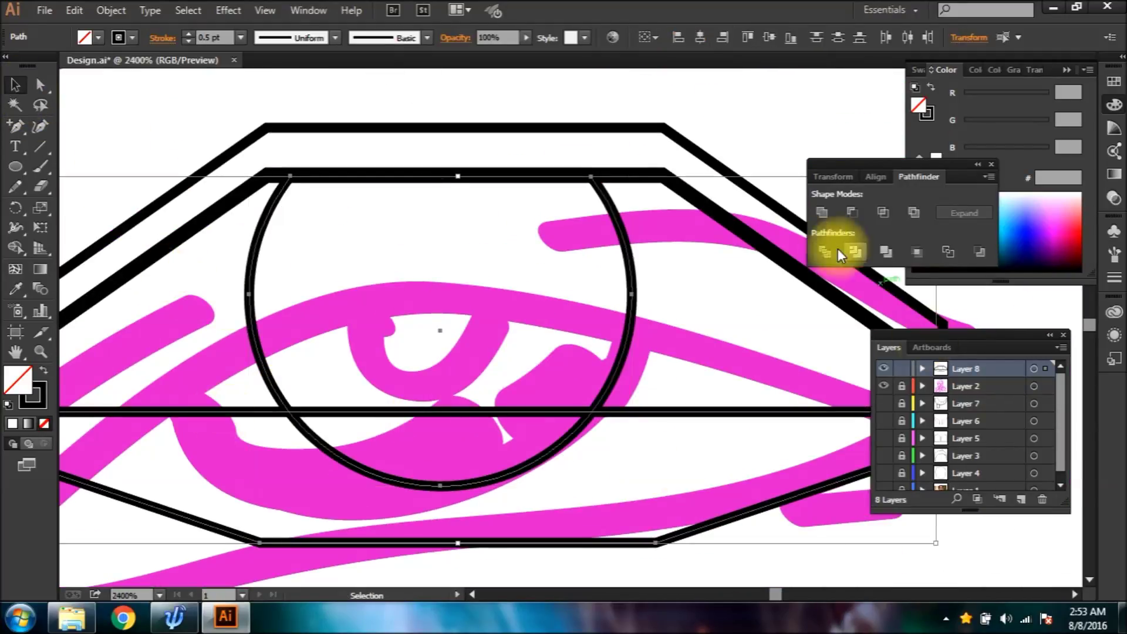
left_click(822, 213)
key("ctrl+shift+a")
Examine the finished eye shapes from further away with the pink sketch hidden, and show the sketch again
left_click(474, 352, "ctrl+alt")
left_click(475, 352, "ctrl+alt")
left_click(474, 352, "ctrl+alt")
left_click_drag(476, 358, 368, 476)
left_click(652, 420, "ctrl+alt")
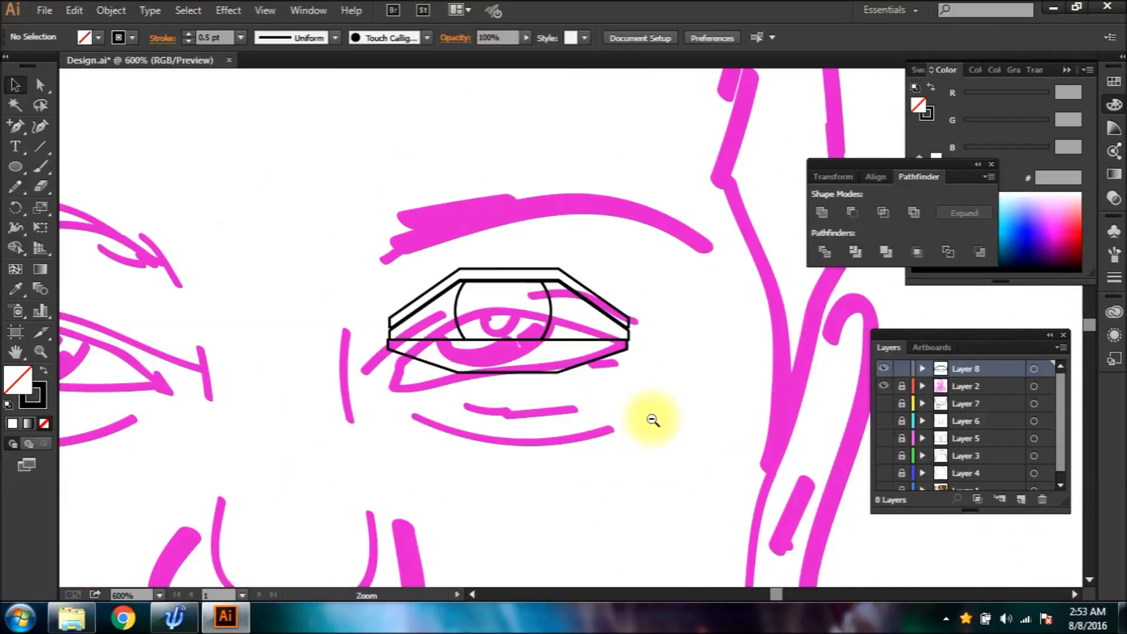
left_click(652, 420, "ctrl+alt")
left_click_drag(547, 333, 494, 417)
left_click(884, 388)
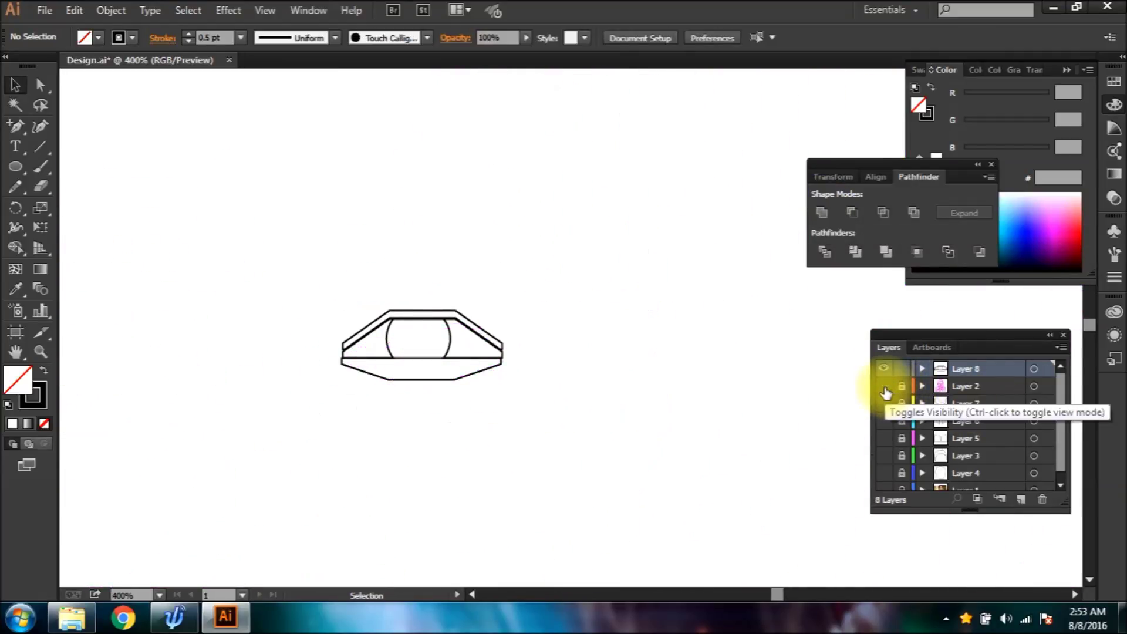
left_click(884, 387)
Draw the right half of the nose outline with the Pen, from beside the inner eye corner around the nostril to the bottom centre
scroll(619, 386, "up", 2)
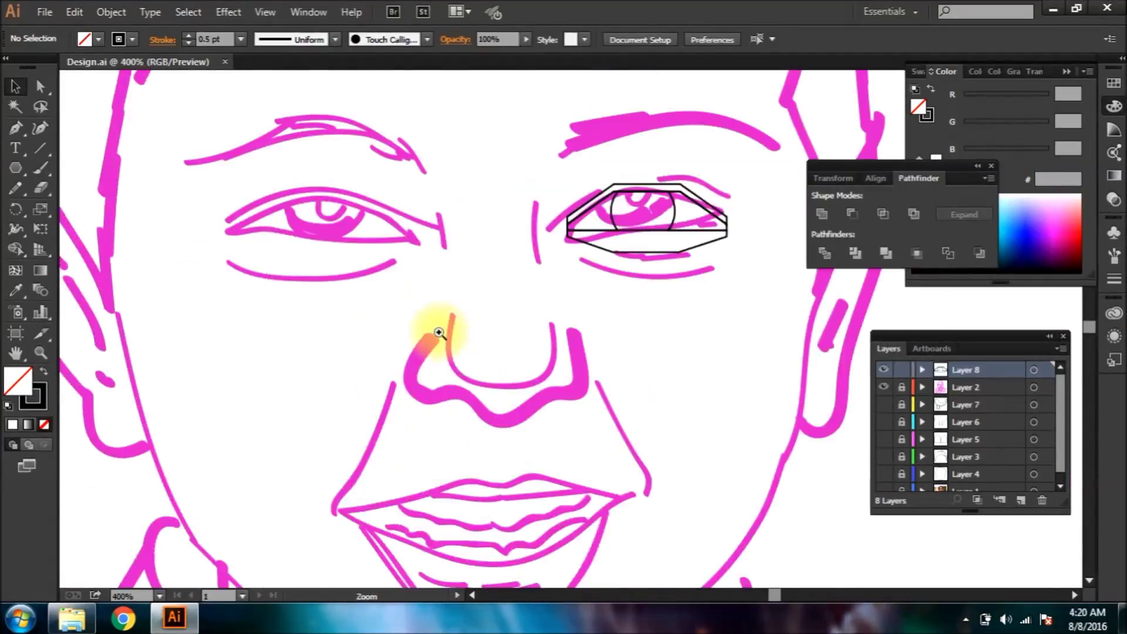
scroll(440, 327, "up", 2)
left_click_drag(441, 327, 274, 350)
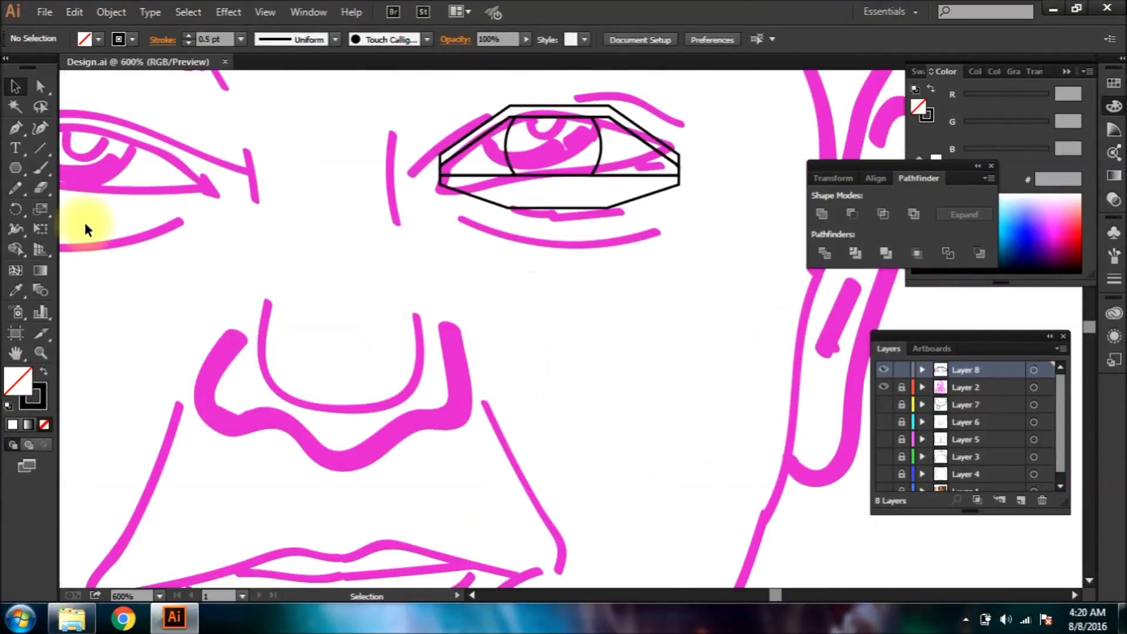
left_click(16, 126)
left_click(393, 135)
left_click_drag(424, 298, 434, 309)
left_click(465, 377)
left_click(440, 428)
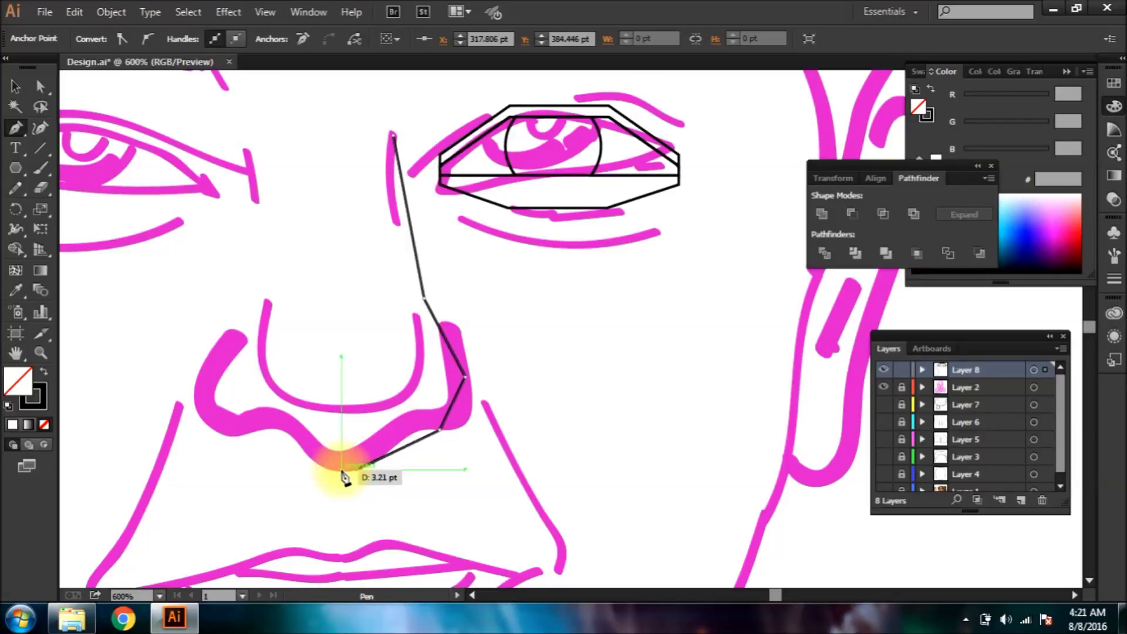
left_click(341, 470)
left_click(16, 86)
Draw a Pen line from the nostril's outermost corner inward to the nose's centre, ending in a short horizontal segment
left_click(16, 128)
key("ctrl+plus")
left_click_drag(584, 281, 384, 377)
left_click(533, 302)
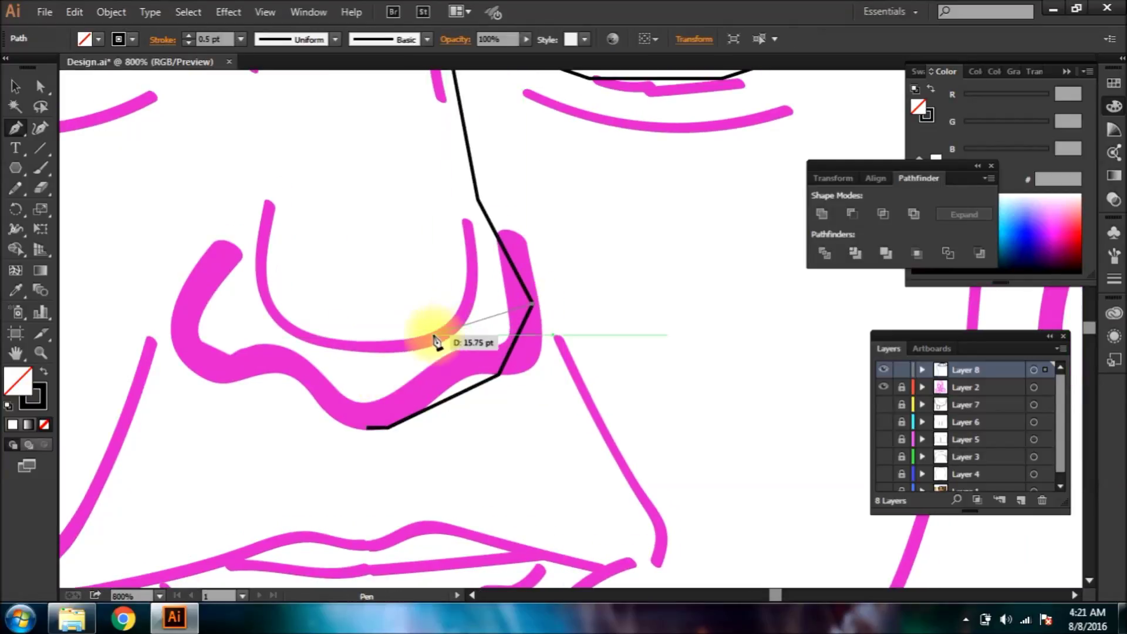
left_click(402, 355)
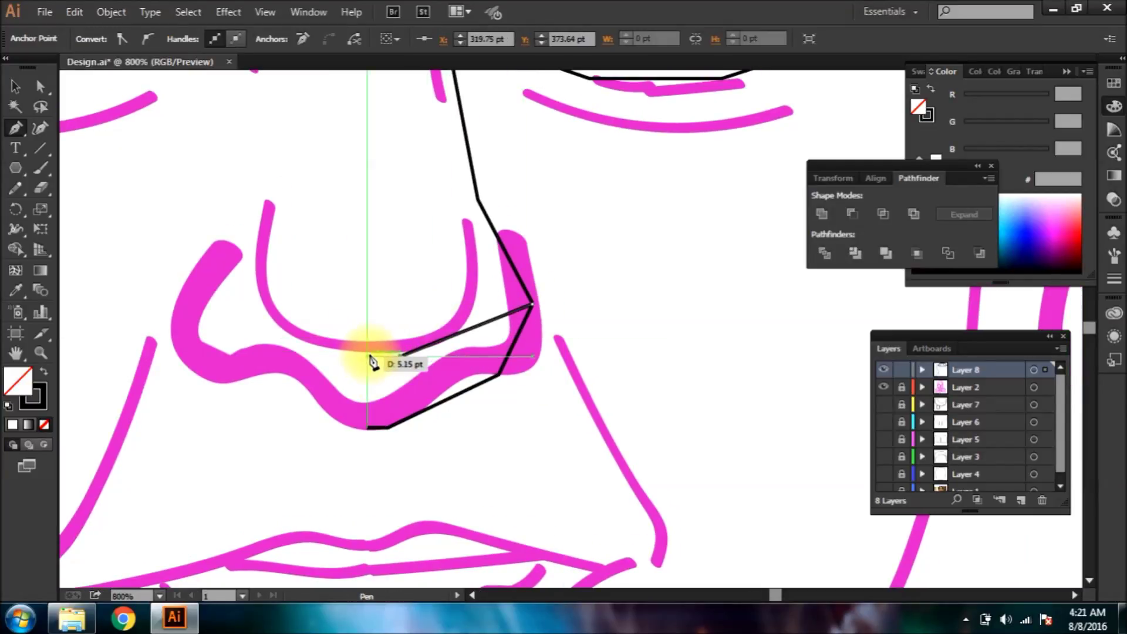
left_click(369, 355)
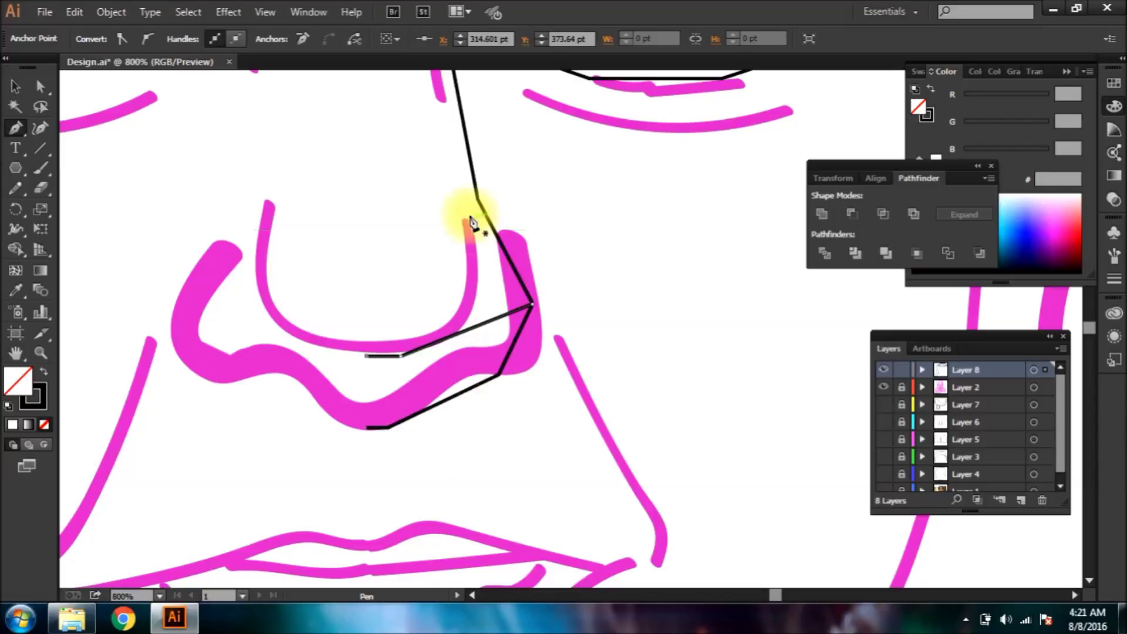
Draw a second, higher Pen line from the nose's side above the nostril to the centre, ending in a short horizontal segment
left_click(502, 241)
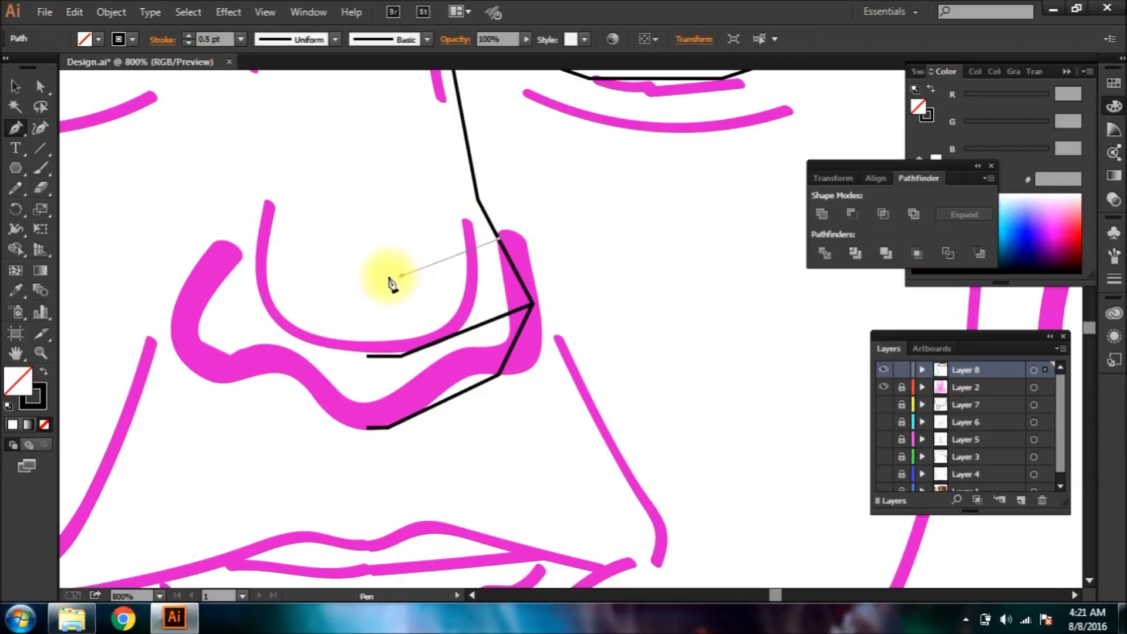
left_click(401, 275)
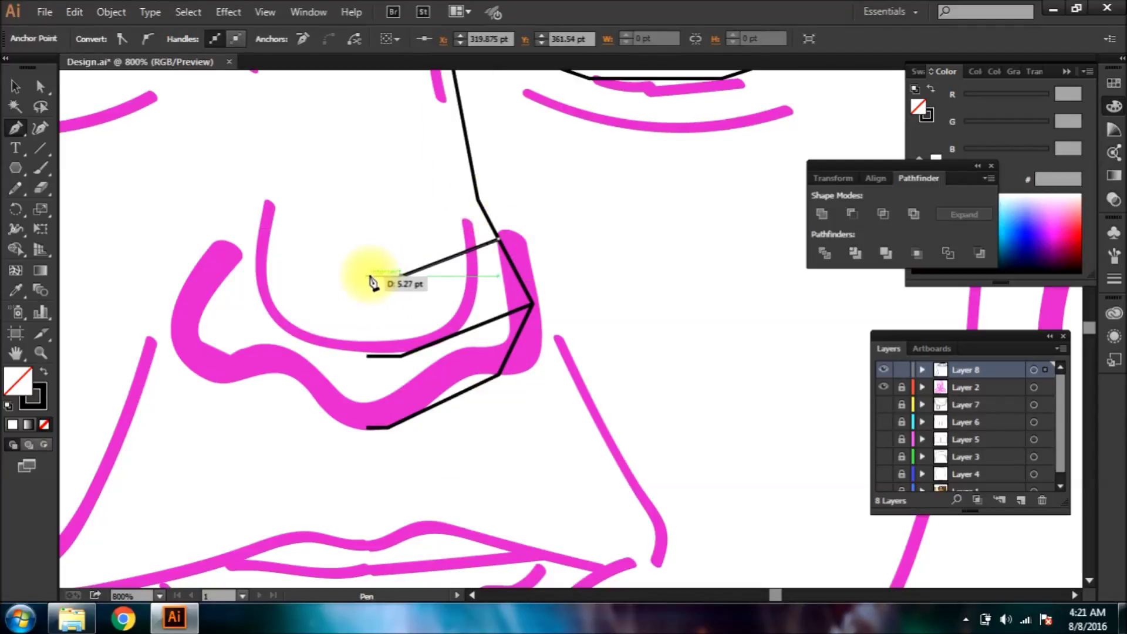
left_click(369, 276)
left_click(13, 88)
left_click(449, 360, "ctrl+alt")
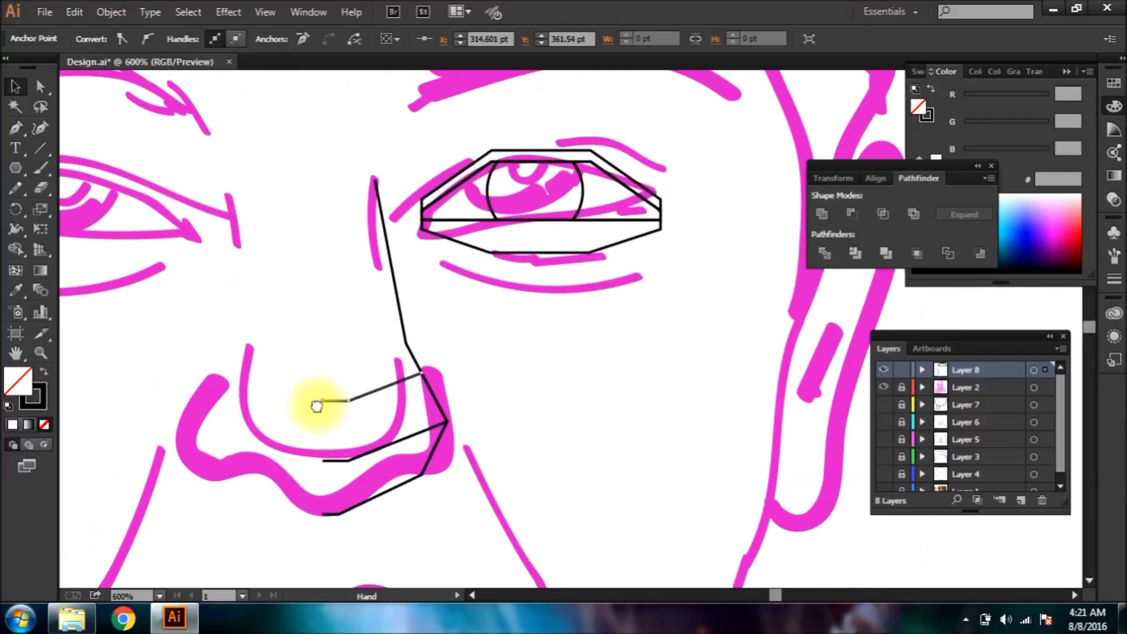
Draw a Pen line from the lower nostril line up along the nose bridge, ending at the top of the side outline
left_click(16, 128)
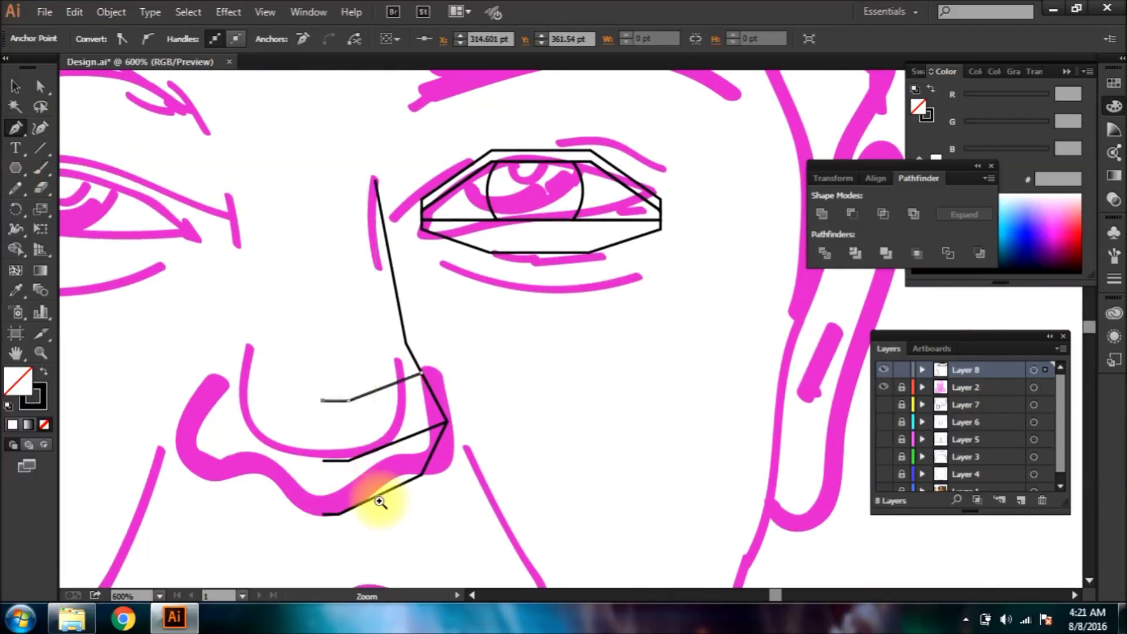
scroll(317, 530, "up", 2)
left_click_drag(315, 531, 331, 610)
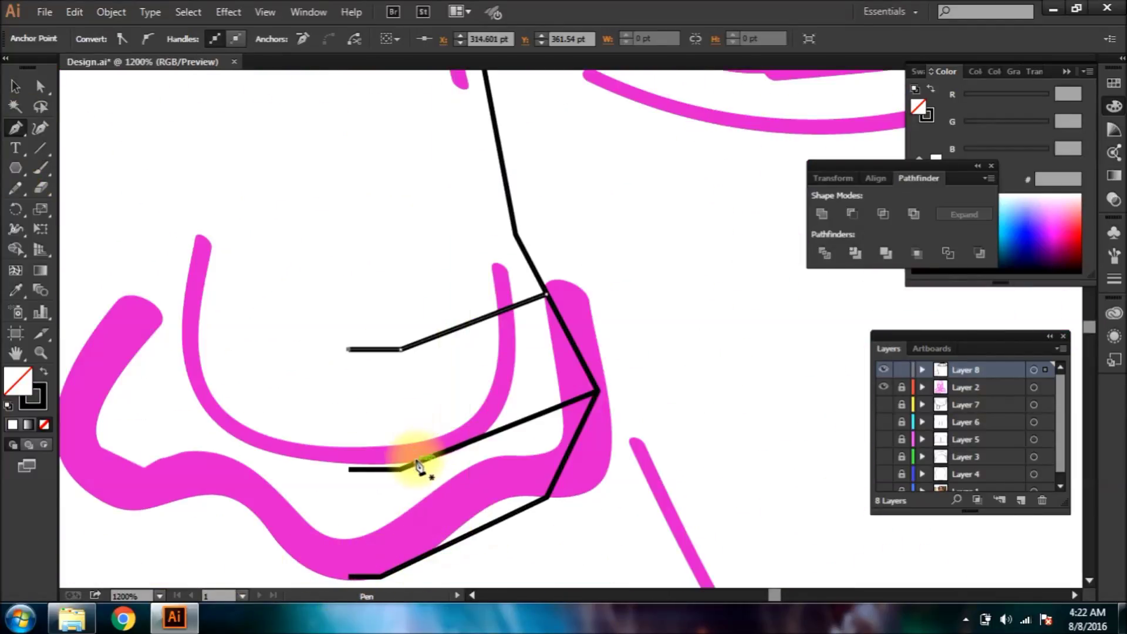
left_click(401, 349)
scroll(410, 282, "up", 5)
left_click(385, 189)
left_click(453, 191)
left_click(15, 86)
Duplicate the half-nose lines beside the original and reflect the copy across a vertical axis to form the other half
left_click(352, 325, "ctrl+alt")
left_click(353, 325, "ctrl+alt")
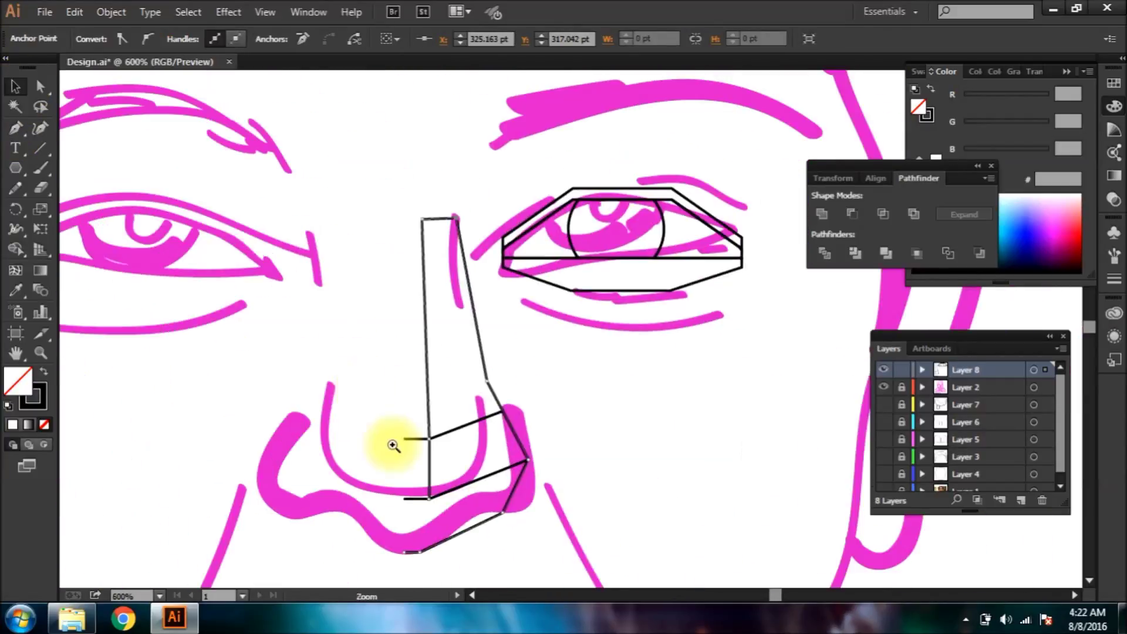
left_click(392, 445, "ctrl")
left_click(427, 478, "shift")
left_click_drag(466, 493, 267, 411)
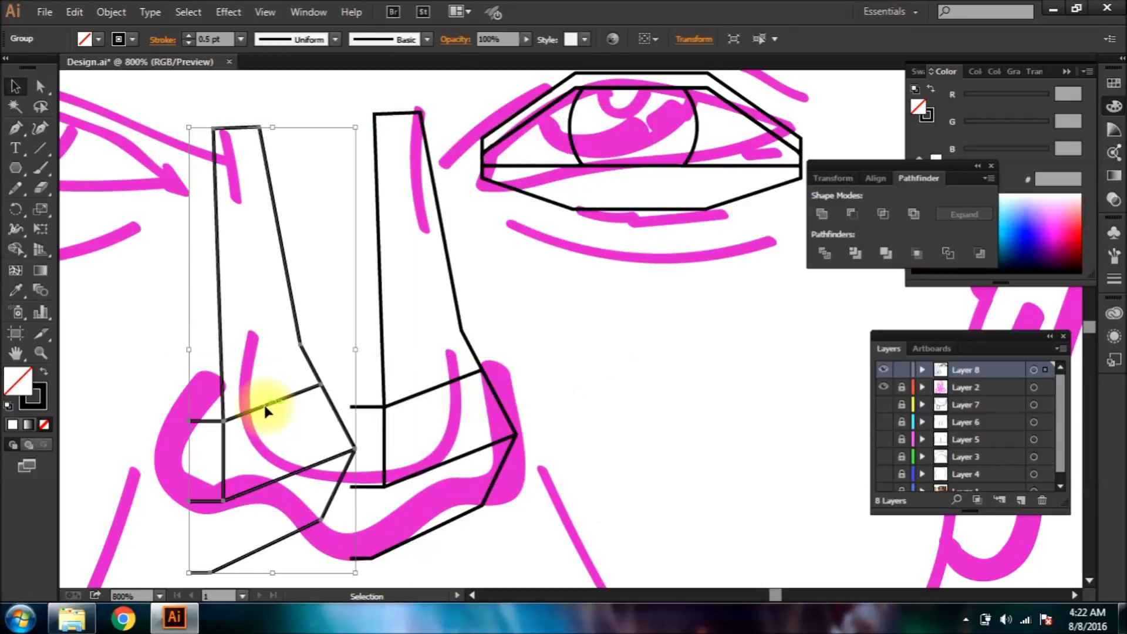
right_click(305, 392)
mouse_move(444, 519)
left_click(531, 437)
left_click(452, 239)
left_click(562, 411)
Set the mirrored nose half's Y position to the same value as the original half's
left_click(420, 228)
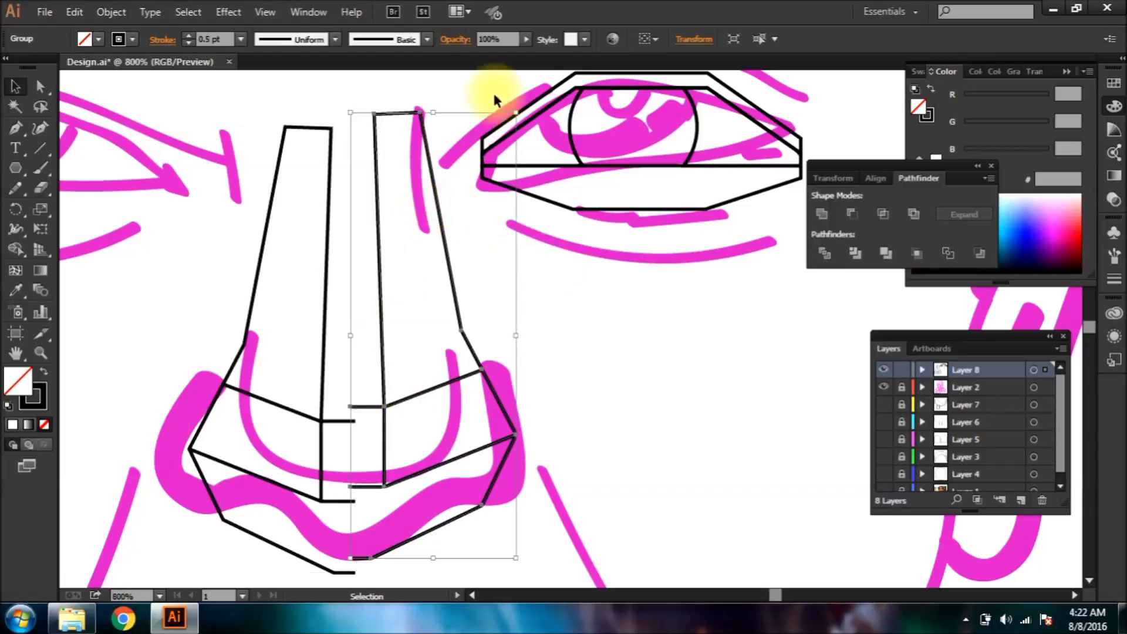
left_click(694, 38)
left_click(586, 88)
left_click(298, 124)
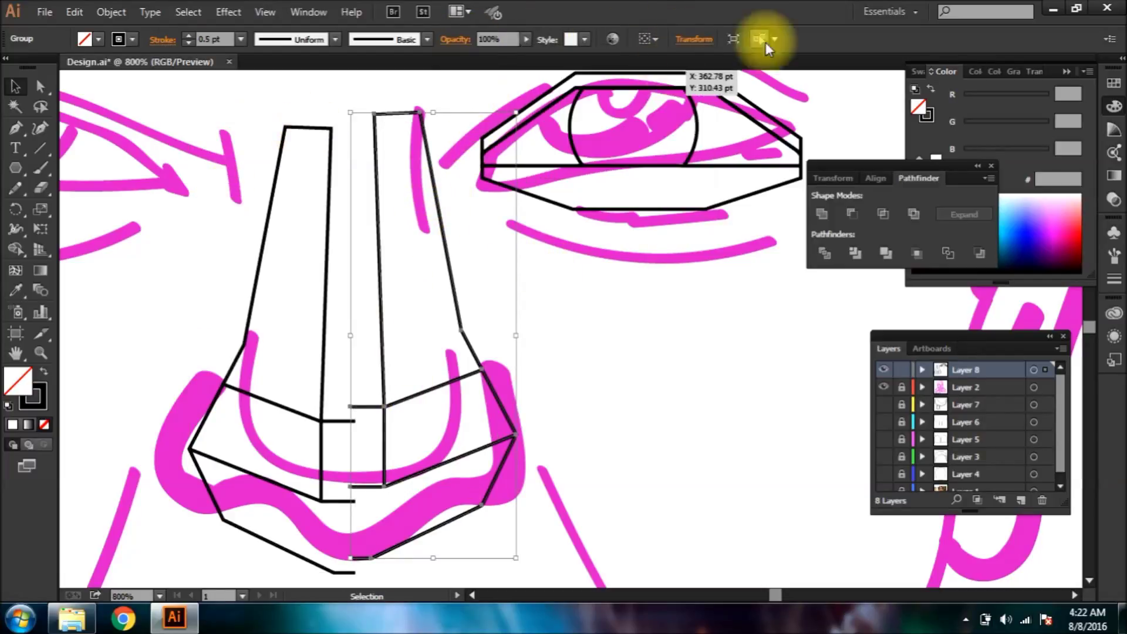
left_click(322, 128)
left_click(691, 39)
left_click(600, 87)
key("Return")
left_click(584, 403)
Try to combine the two nose halves with the Pathfinder operations Unite, Trim, Merge and Divide
left_click(322, 391)
left_click(381, 357, "shift")
left_click(823, 215)
key("ctrl+z")
left_click(855, 253)
left_click(713, 328)
left_click(885, 257)
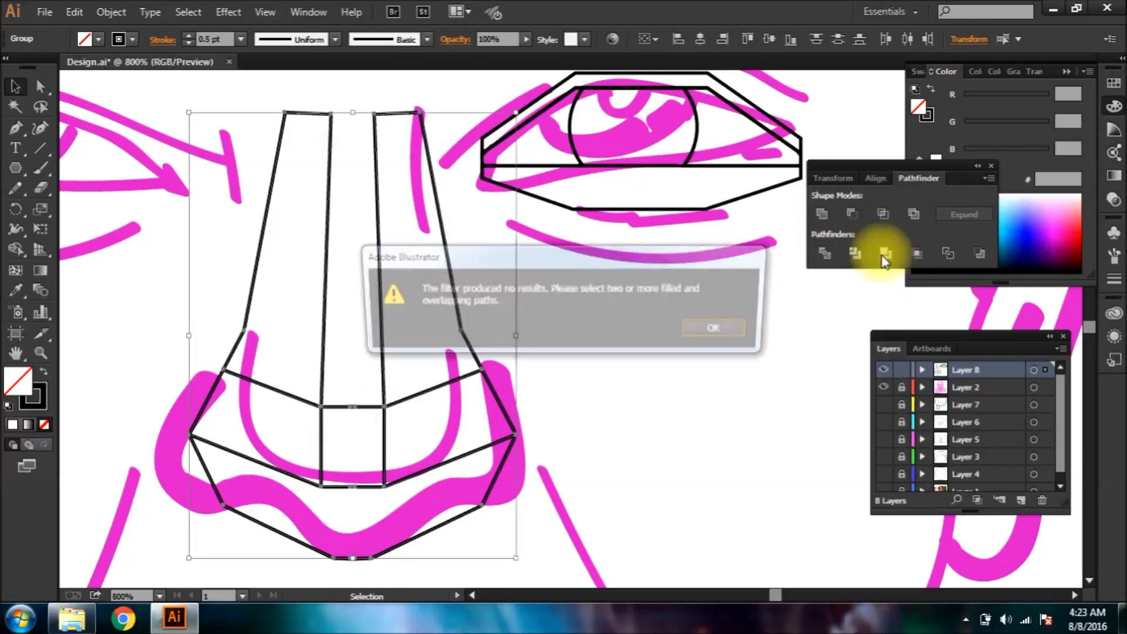
left_click(726, 330)
left_click(822, 253)
left_click(665, 458)
key("ctrl+z")
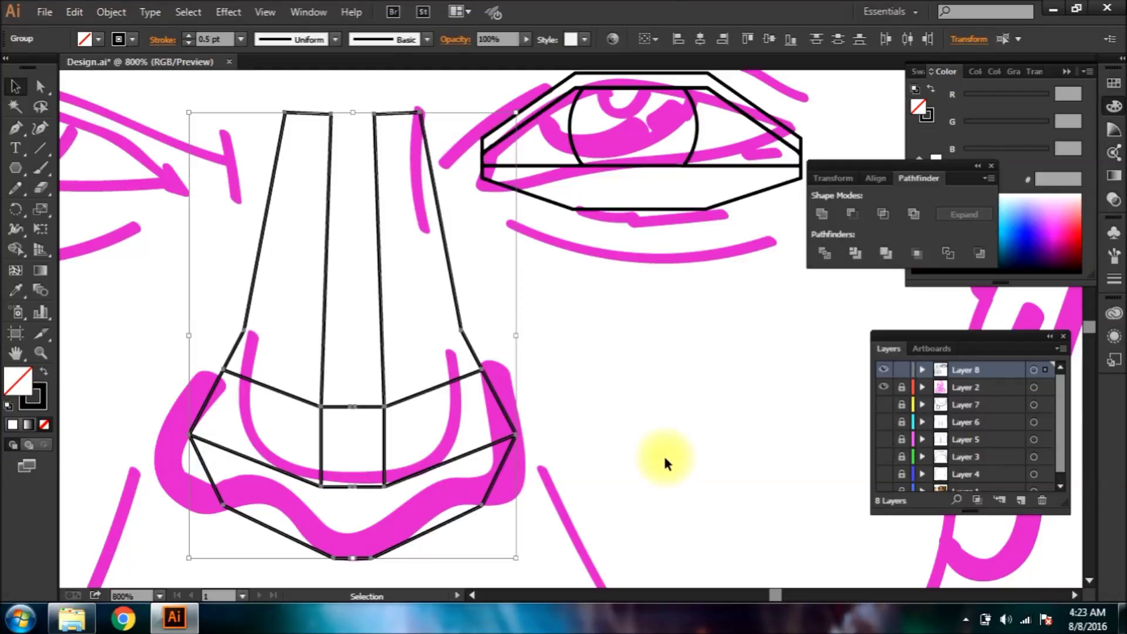
left_click(669, 459)
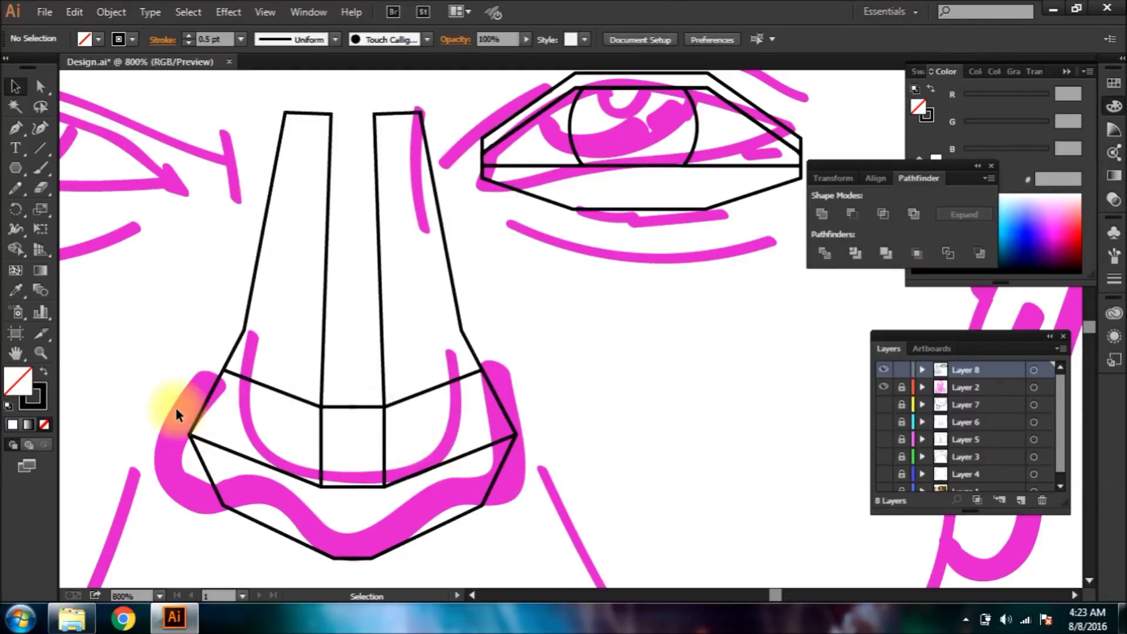
Try filling the nose's lower panels with blue using the Live Paint Bucket on both halves, and undo the fills
left_click(18, 246)
left_click(61, 267)
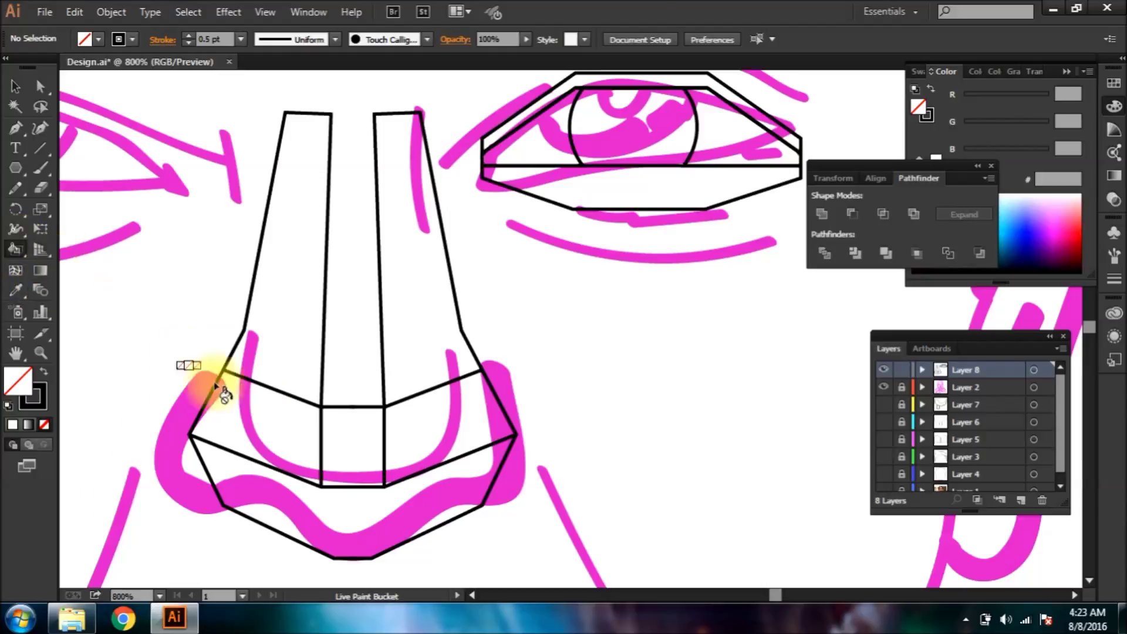
left_click(15, 86)
left_click(324, 291)
left_click(369, 288, "shift")
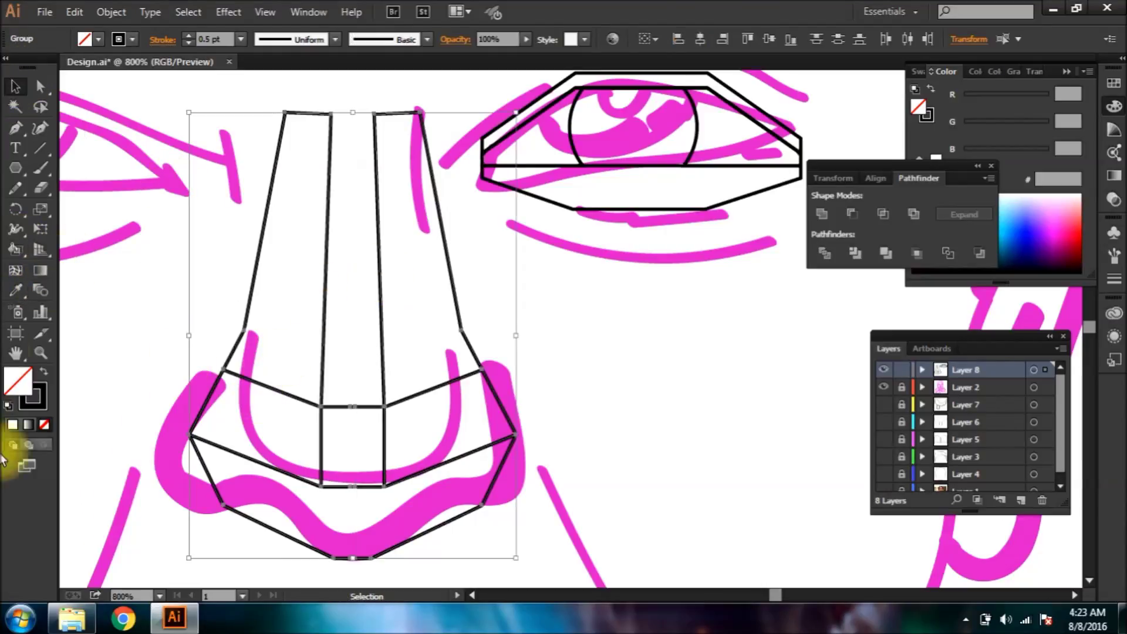
left_click(13, 245)
left_click(264, 432)
left_click_drag(265, 432, 327, 335)
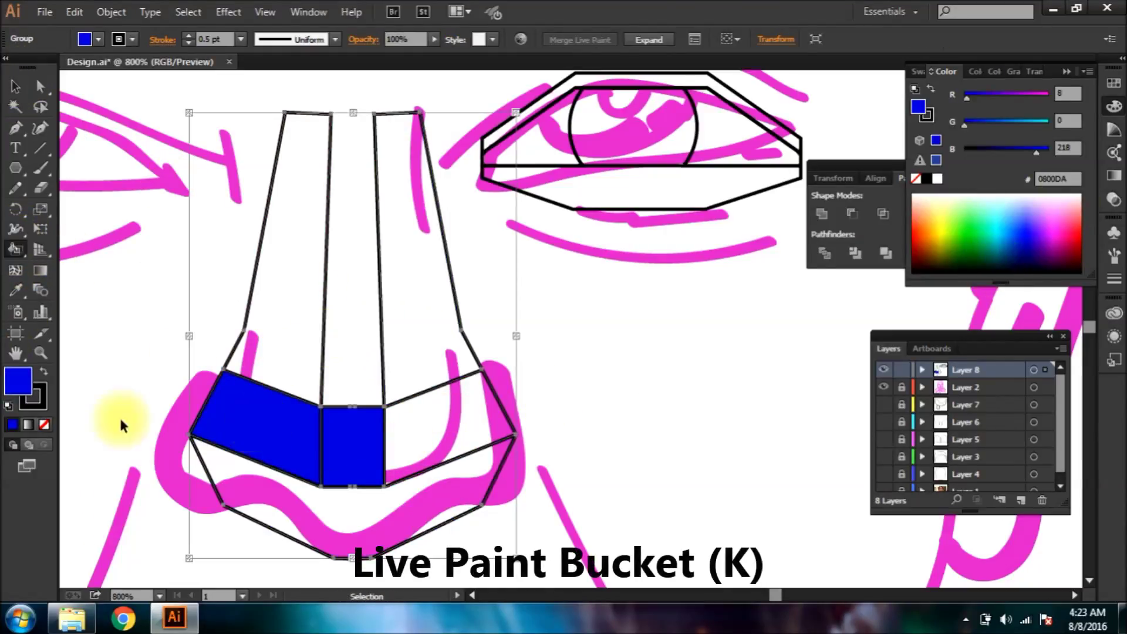
key("ctrl+z")
key("ctrl+z")
left_click(17, 85)
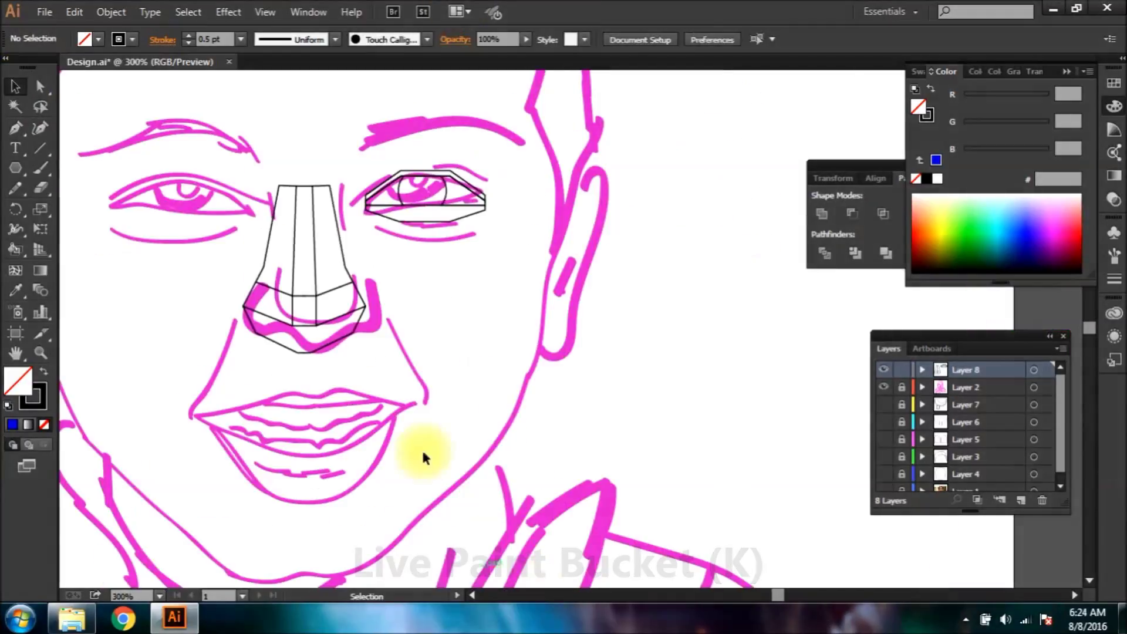
Create a hexagon and stretch it into a wide, flat shape over the sketched upper lip
scroll(573, 434, "up", 1)
left_click(591, 444)
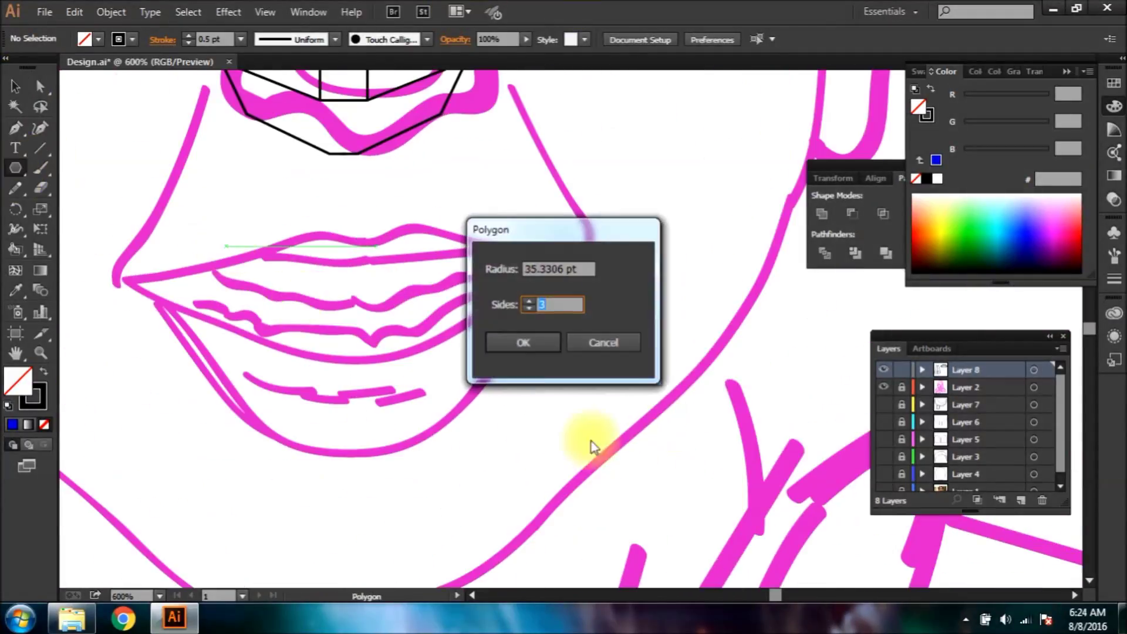
left_click(526, 349)
left_click(20, 86)
left_click_drag(143, 96, 214, 132)
left_click_drag(473, 285, 555, 285)
left_click_drag(339, 136, 339, 213)
left_click_drag(339, 435, 343, 287)
left_click_drag(339, 214, 339, 239)
left_click_drag(122, 261, 155, 264)
Create a 3-sided polygon, turn it point down and place its tip over the upper lip's top centre
scroll(352, 294, "up", 1)
left_click(15, 168)
left_click(643, 301)
type("3")
key("Return")
left_click(16, 86)
left_click_drag(801, 336, 484, 168)
left_click_drag(480, 170, 471, 175)
left_click_drag(402, 282, 405, 292)
Subtract the triangle from the hexagon with Minus Front to notch the upper lip
left_click_drag(481, 388, 375, 311)
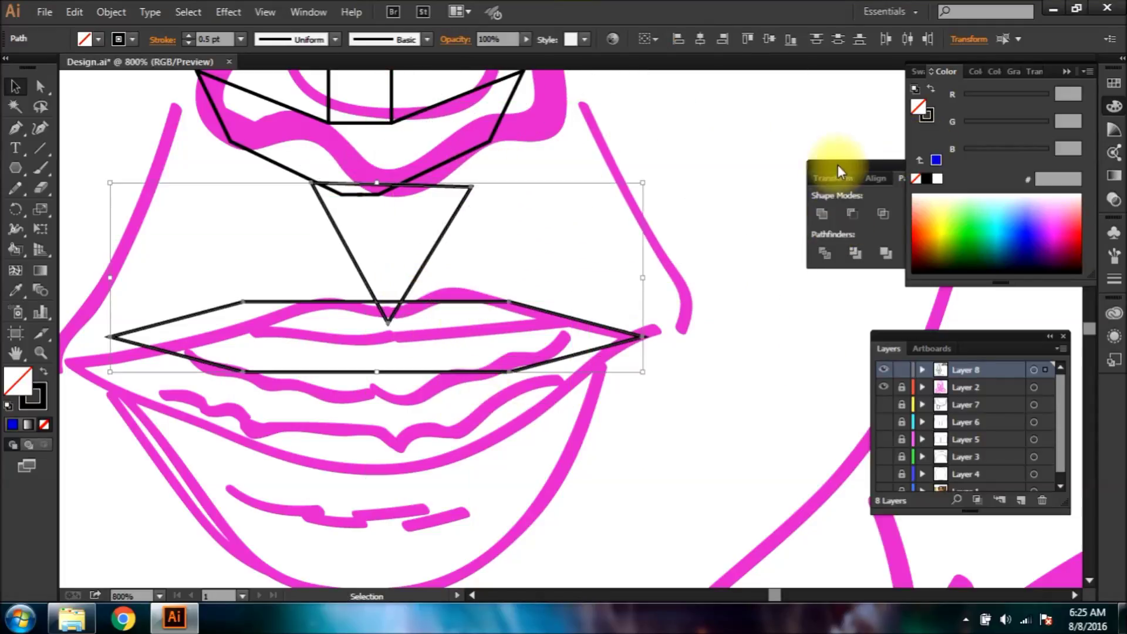
left_click_drag(837, 165, 740, 141)
left_click(755, 189)
left_click(693, 448)
Trace the right half of the lower lip with the Pen, from its upper centre around the mouth corner to its bottom centre
left_click_drag(423, 521, 466, 401)
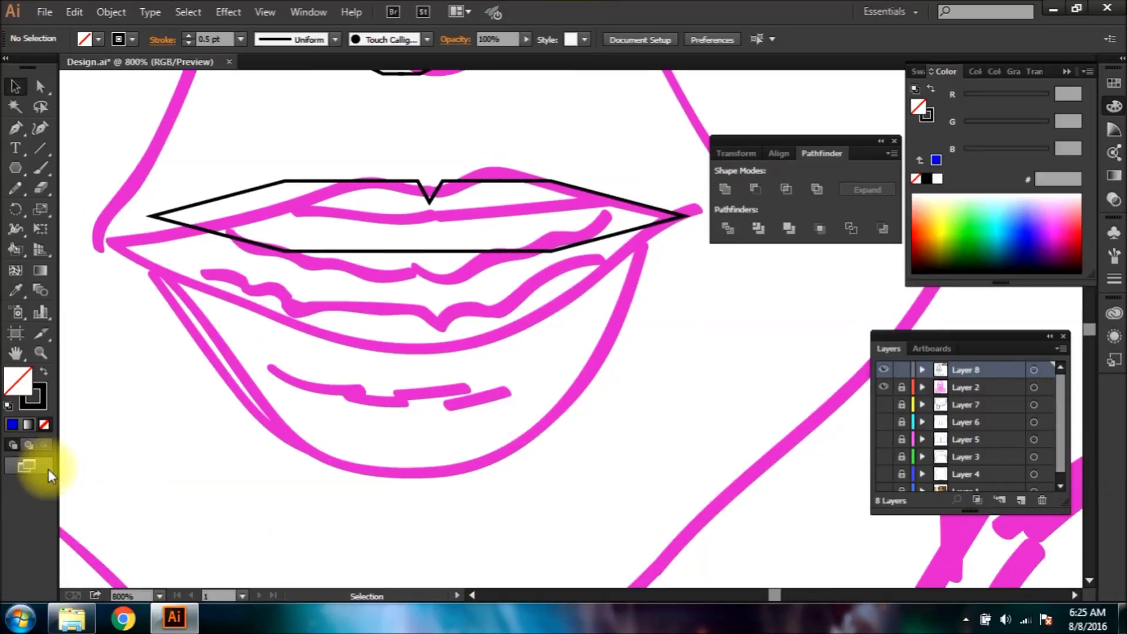
left_click(418, 348)
left_click(482, 339)
left_click(586, 292)
left_click(641, 242)
left_click(602, 357)
left_click(500, 459)
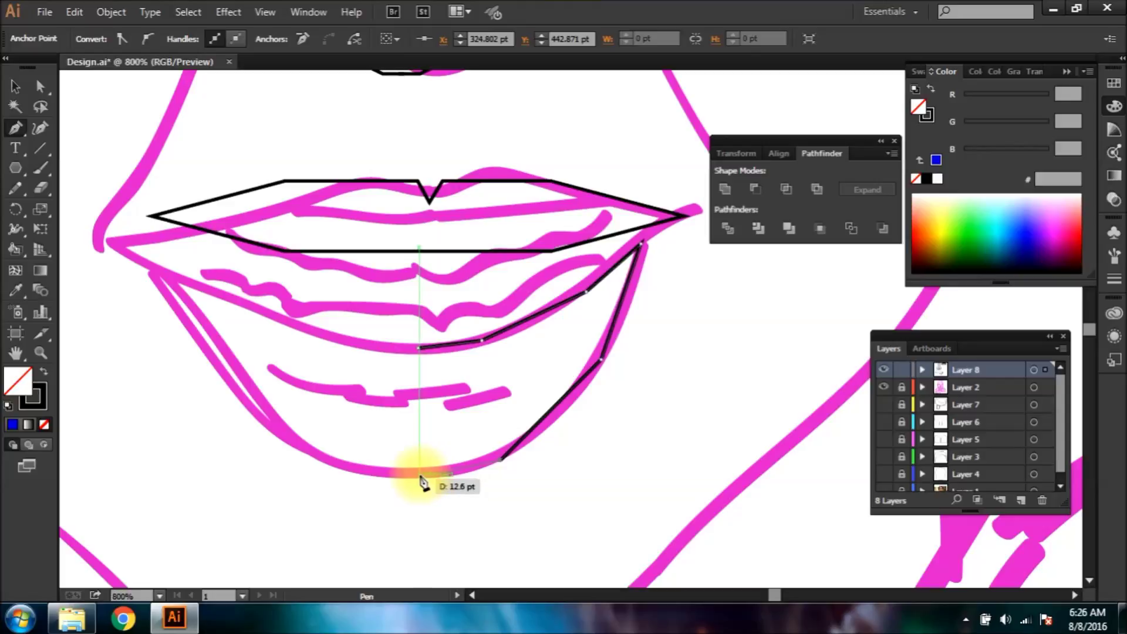
left_click(419, 477)
left_click(16, 86)
Mirror a pasted copy of the lower lip half across a vertical axis and align it with the original at the centre
key("ctrl+c")
key("ctrl+v")
left_click_drag(494, 312, 262, 344)
right_click(263, 344)
mouse_move(329, 295)
left_click(522, 356)
key("Return")
left_click_drag(432, 346, 382, 352)
key("Right")
key("Right")
key("Right")
Move the mirrored lip half's upper centre end point to meet the original half's end point
key("a")
left_click(641, 483)
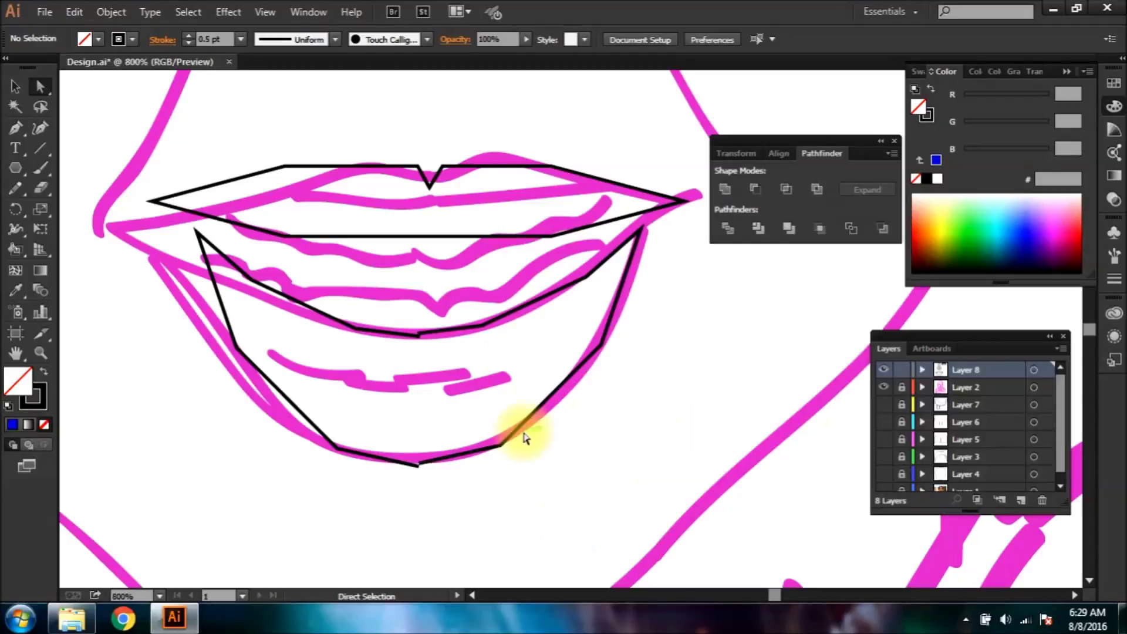
left_click(451, 351, "ctrl")
left_click_drag(450, 351, 551, 358)
left_click(535, 340, "ctrl+alt")
left_click(535, 341, "ctrl+alt")
left_click(535, 341, "ctrl+alt")
left_click(535, 343, "ctrl+alt")
left_click(563, 337, "ctrl+alt")
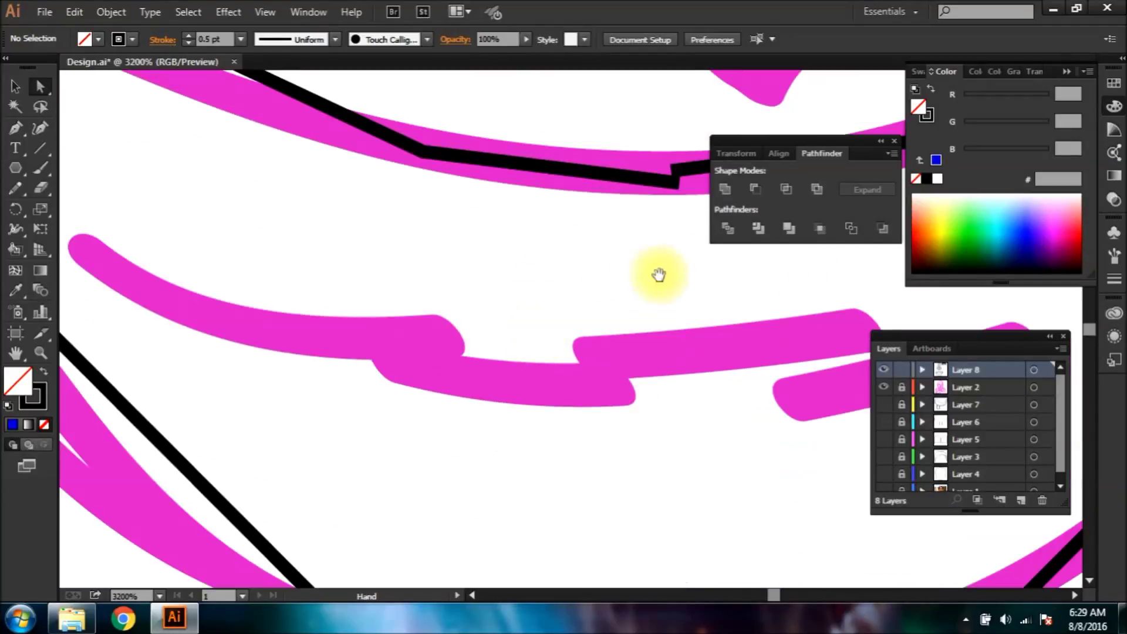
left_click_drag(695, 179, 529, 261)
left_click(546, 257, "ctrl")
left_click(577, 365, "ctrl")
left_click_drag(586, 372, 569, 403)
left_click(429, 325)
mouse_move(428, 325)
left_mouse_down()
mouse_move(410, 298)
mouse_move(426, 298)
mouse_move(409, 299)
left_mouse_up()
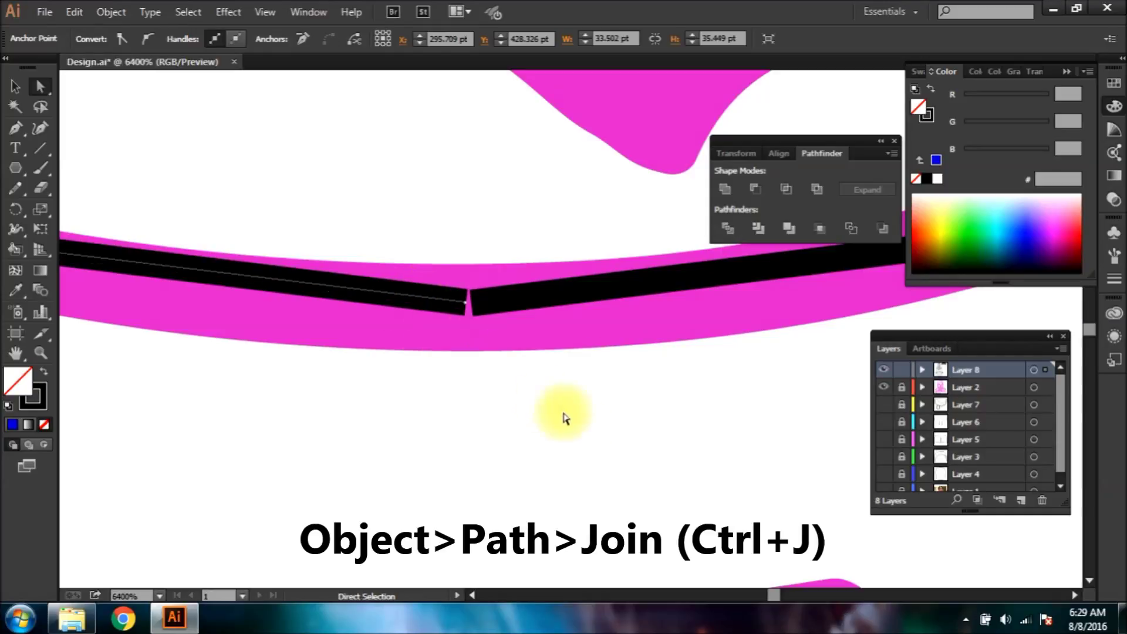
Join the two end points at the upper centre of the lower lip outline
left_click(505, 307, "shift")
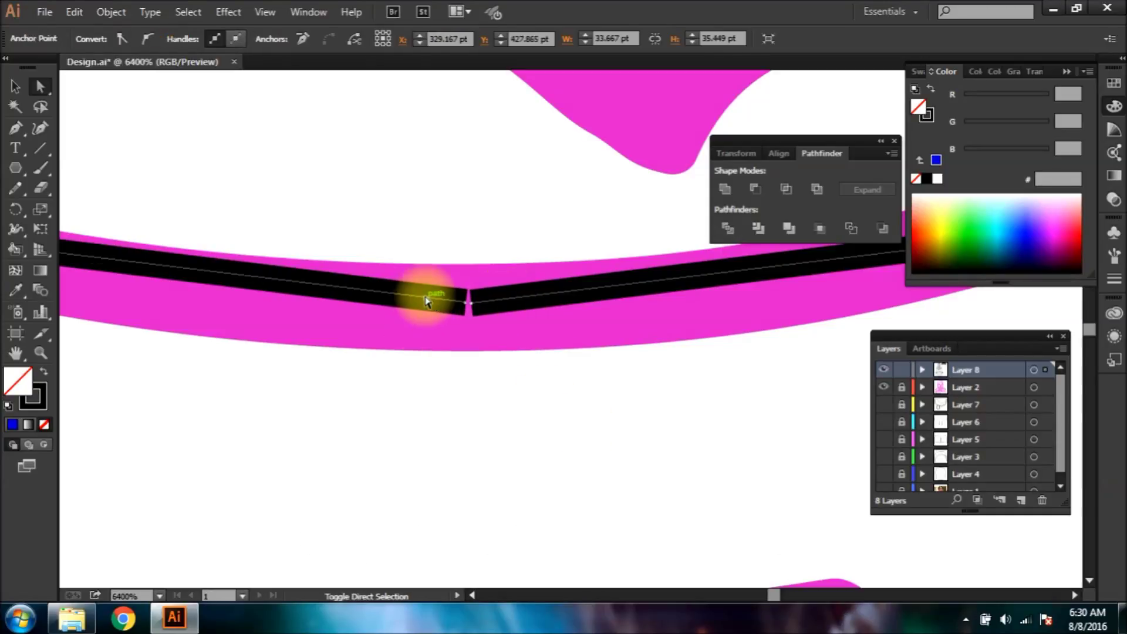
left_click(425, 297, "shift")
left_click_drag(435, 252, 558, 396)
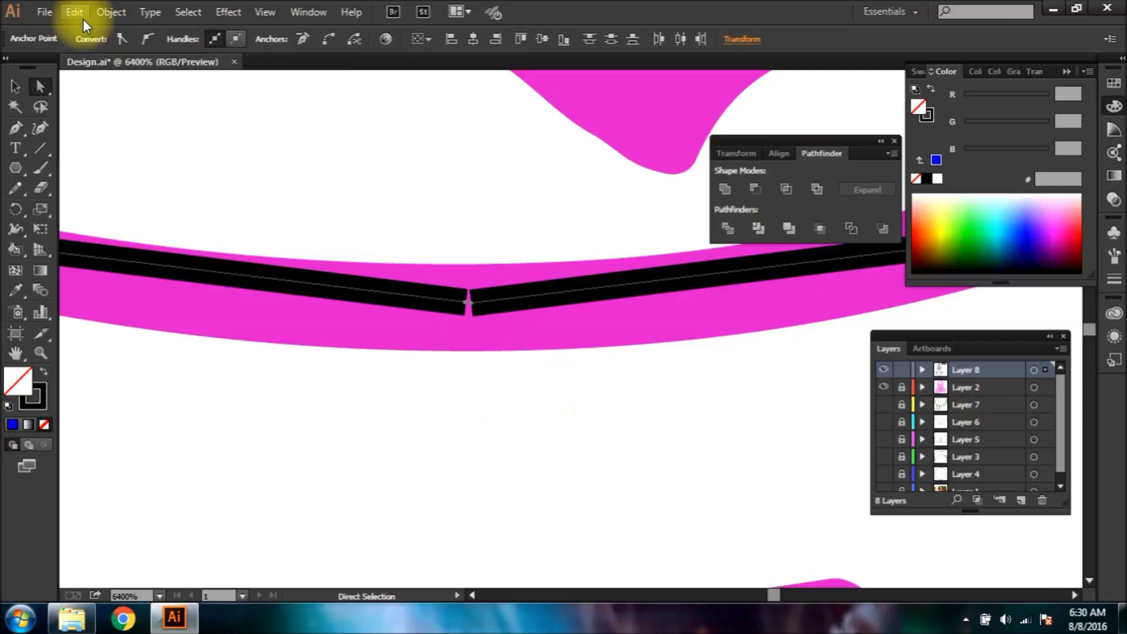
left_click(111, 12)
mouse_move(227, 347)
left_click(453, 348)
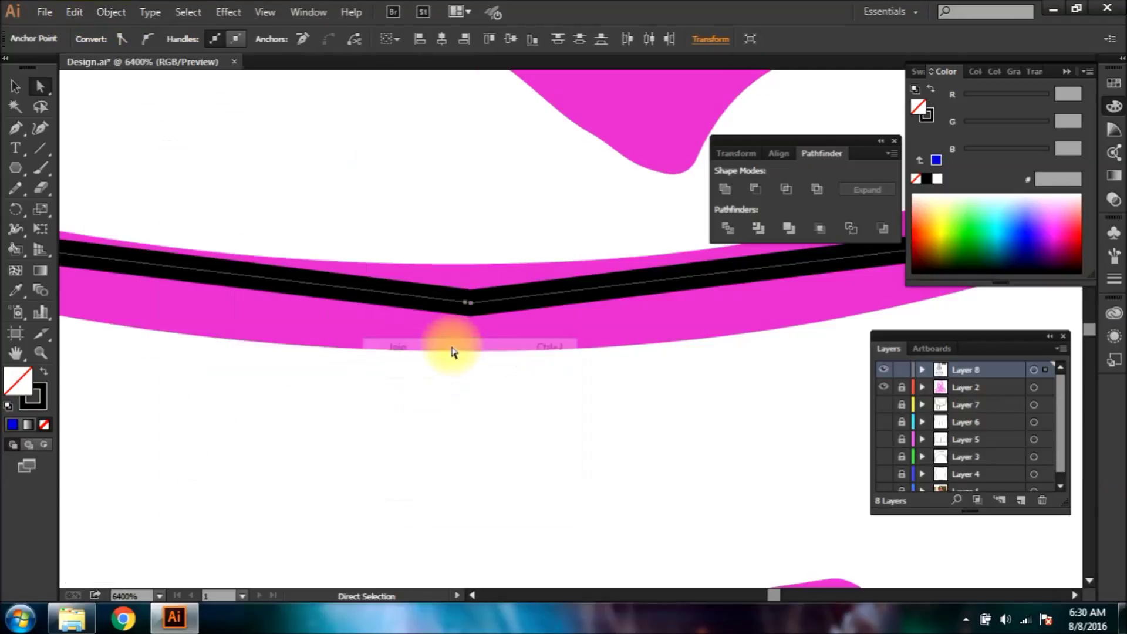
Join the two end points at the bottom centre of the lower lip outline
left_click_drag(528, 500, 493, 194)
left_click_drag(461, 504, 465, 344)
left_click_drag(425, 388, 382, 424)
left_click(110, 12)
mouse_move(328, 347)
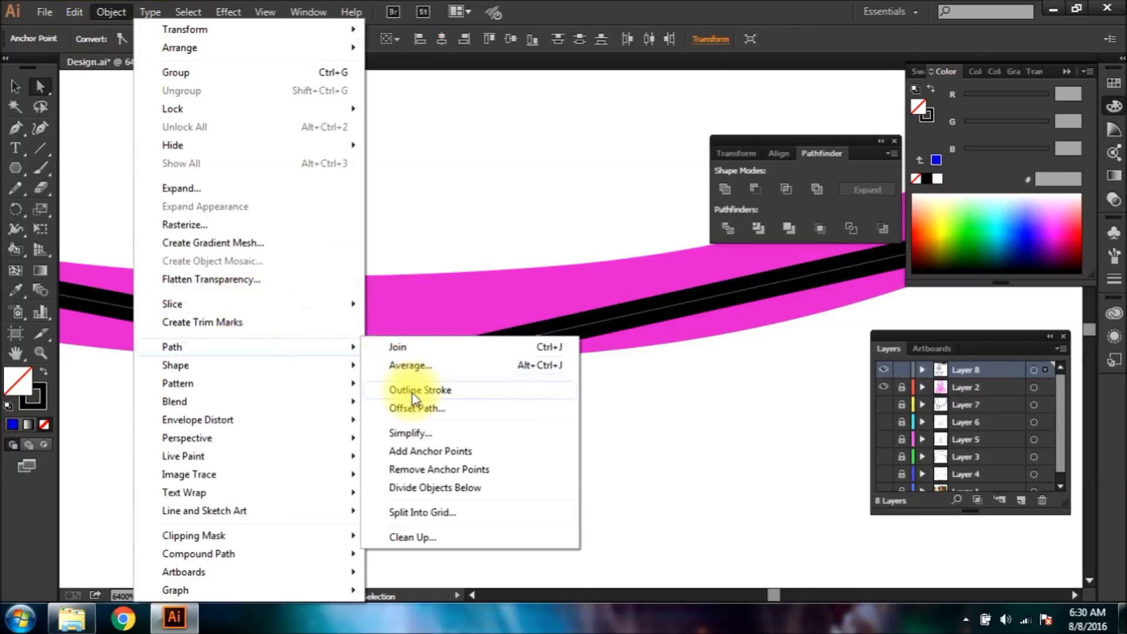
left_click(413, 390)
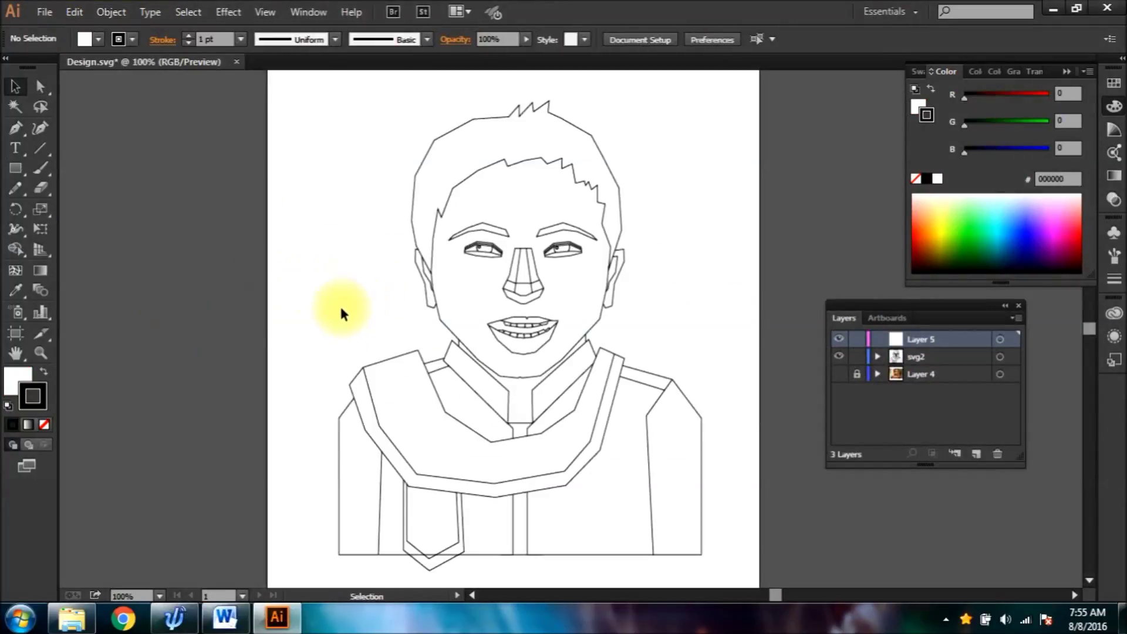
Draw a square of about 29 pt beside the head on Layer 5 and place two copies in a column beneath it
left_click(404, 231, "ctrl")
mouse_move(405, 231)
left_mouse_down()
mouse_move(402, 299)
mouse_move(274, 267)
left_mouse_up()
mouse_move(278, 171)
left_mouse_down()
mouse_move(314, 205)
mouse_move(280, 231)
mouse_move(292, 327)
left_mouse_up()
key("v")
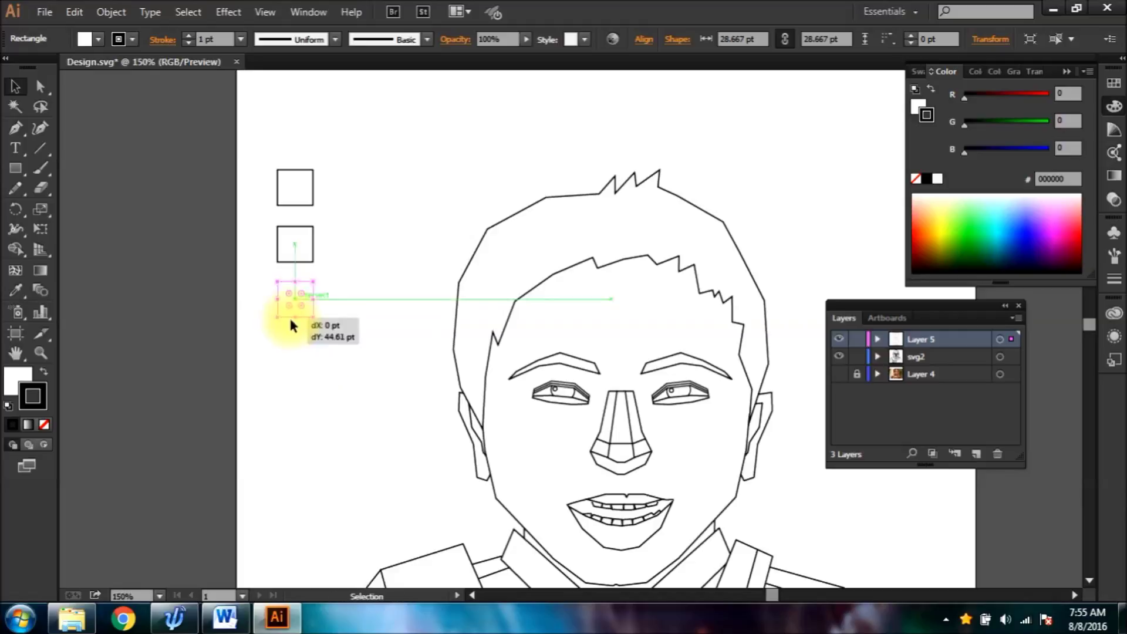
left_click(260, 130)
Give the column's first square a light yellow fill (FFE68C) and no stroke
left_click(290, 197)
left_click(939, 230)
left_click(44, 425)
left_click(17, 381)
left_click(940, 223)
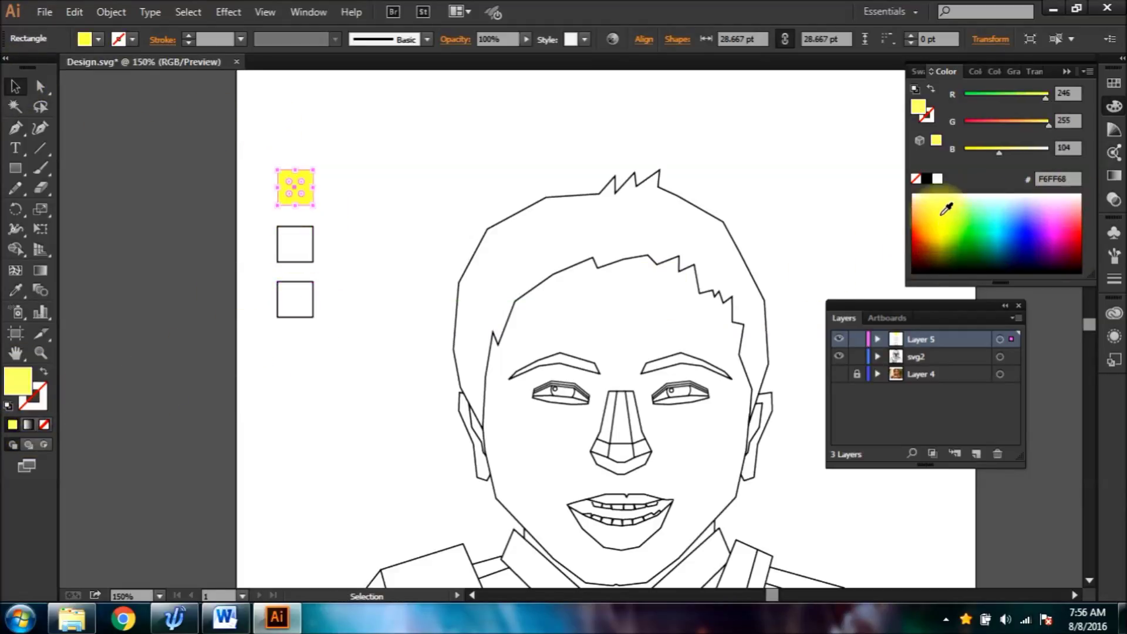
Give the middle square a light blue fill and no stroke
left_click(278, 249)
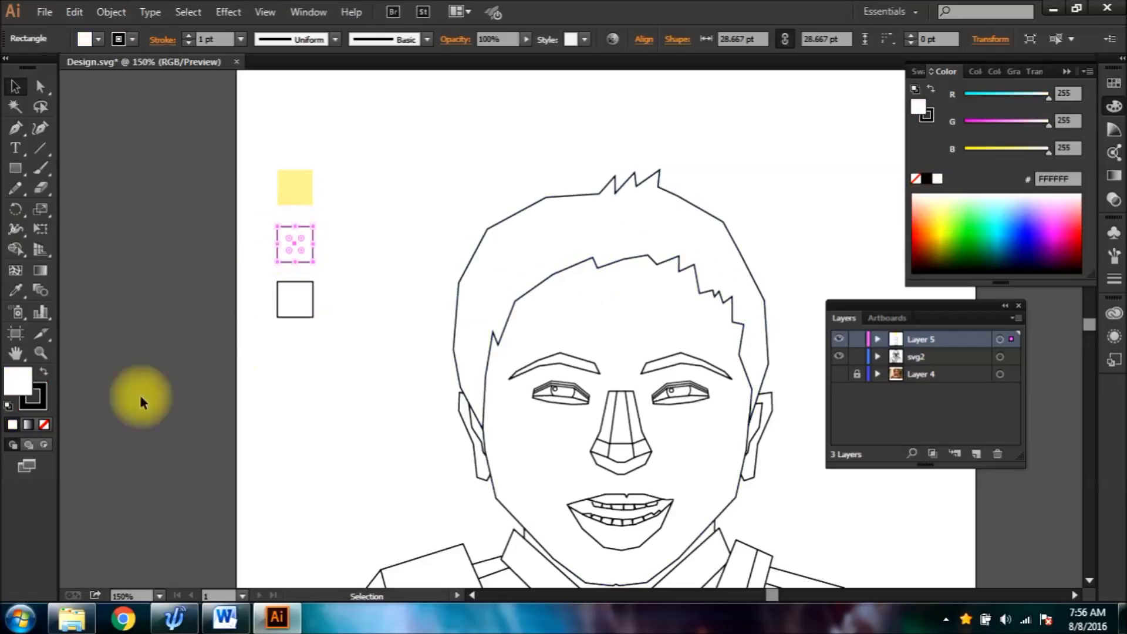
left_click(17, 375)
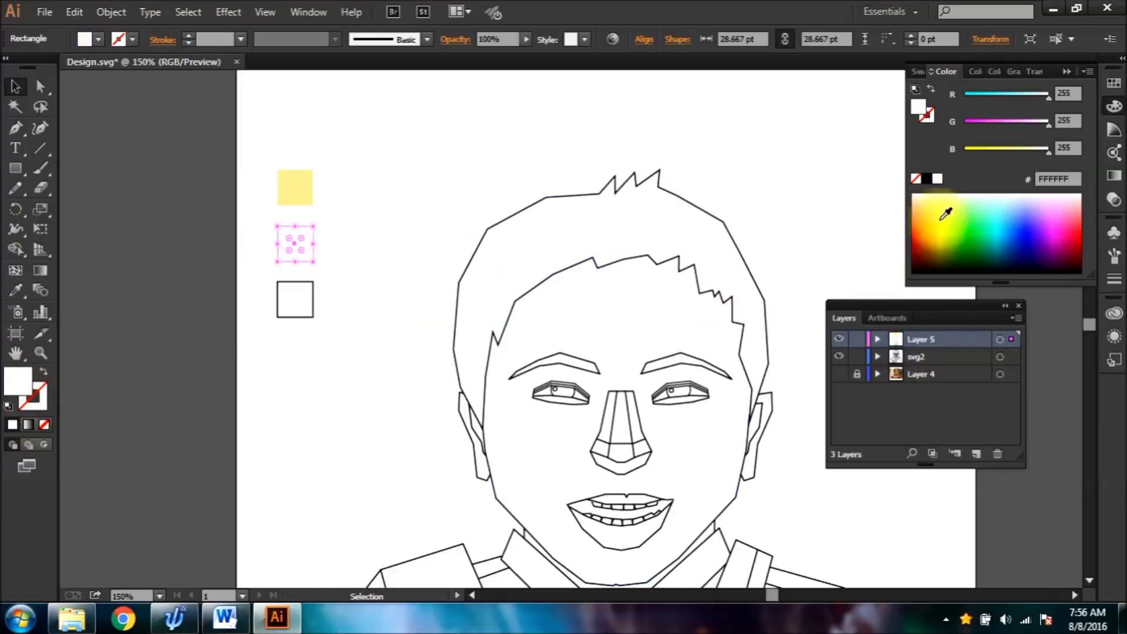
left_click(1019, 217)
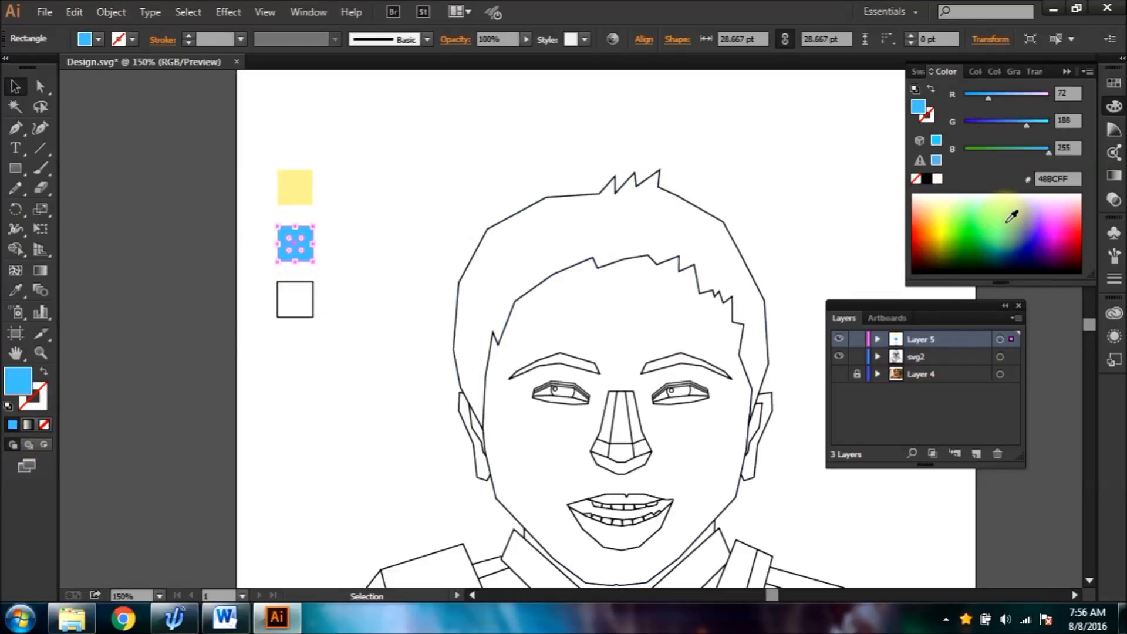
Give the lowest square an orange fill (FF8D29) and no stroke
left_click(296, 299)
left_click(42, 401)
left_click(44, 424)
left_click(17, 379)
left_click(969, 243)
left_click(922, 223)
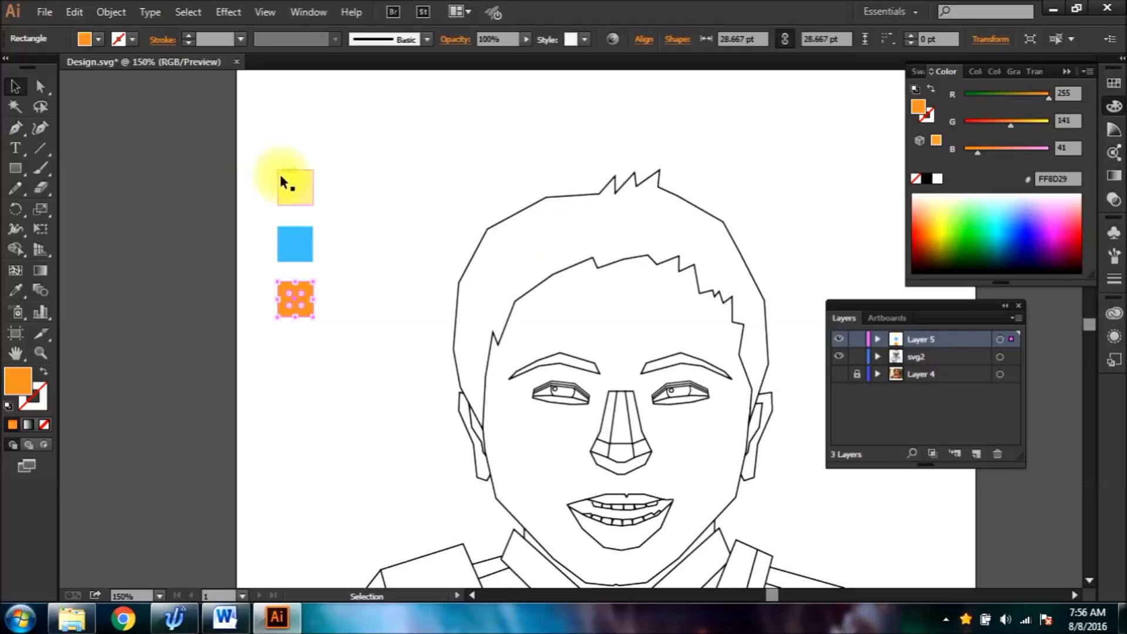
Copy the yellow, blue and orange squares toward the head to make a second column level with the first
left_click(299, 201)
left_click_drag(320, 206, 376, 216)
left_click(297, 267)
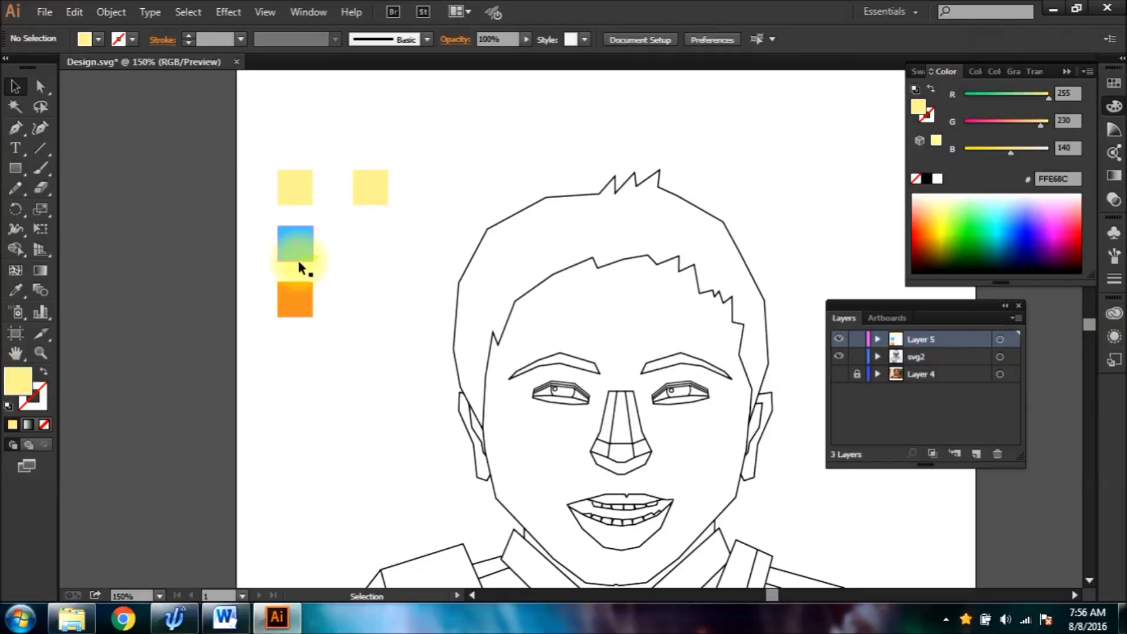
left_click(301, 260)
left_click_drag(307, 259, 386, 264)
left_click(302, 307)
left_click_drag(302, 307, 377, 322)
Move the original three squares together outward onto the artboard's edge
left_click_drag(253, 155, 290, 287)
left_click(295, 203, "shift")
left_click_drag(295, 203, 235, 203)
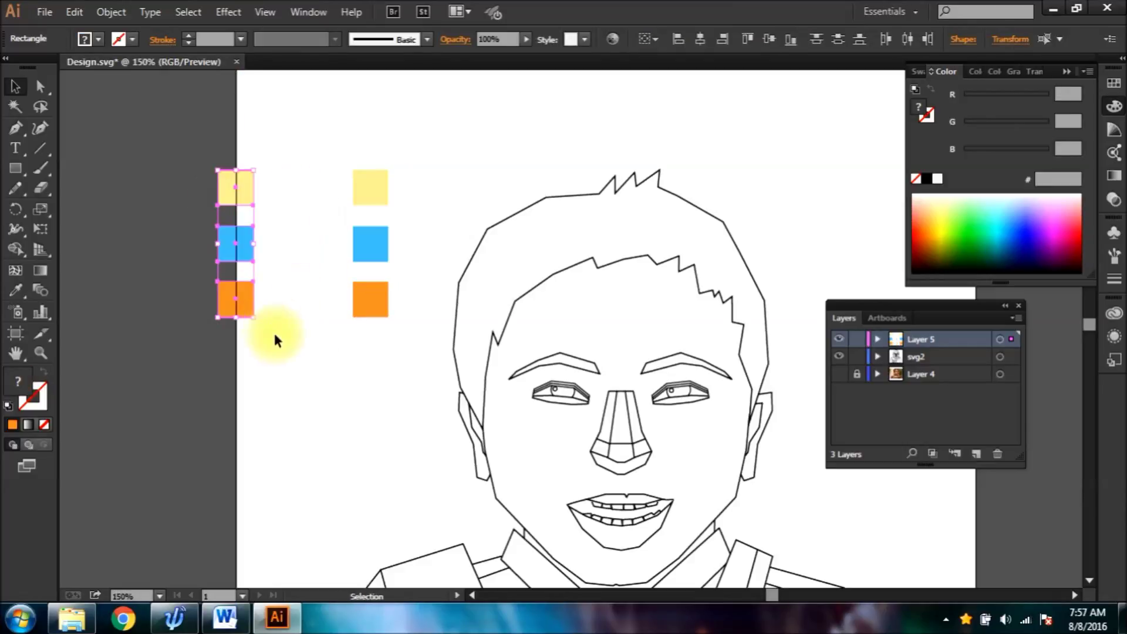
left_click(270, 329)
Recolour the second column's yellow square purple and its light blue square dark blue (0020C5)
scroll(314, 369, "up", 2)
left_click(372, 235)
left_click(939, 226)
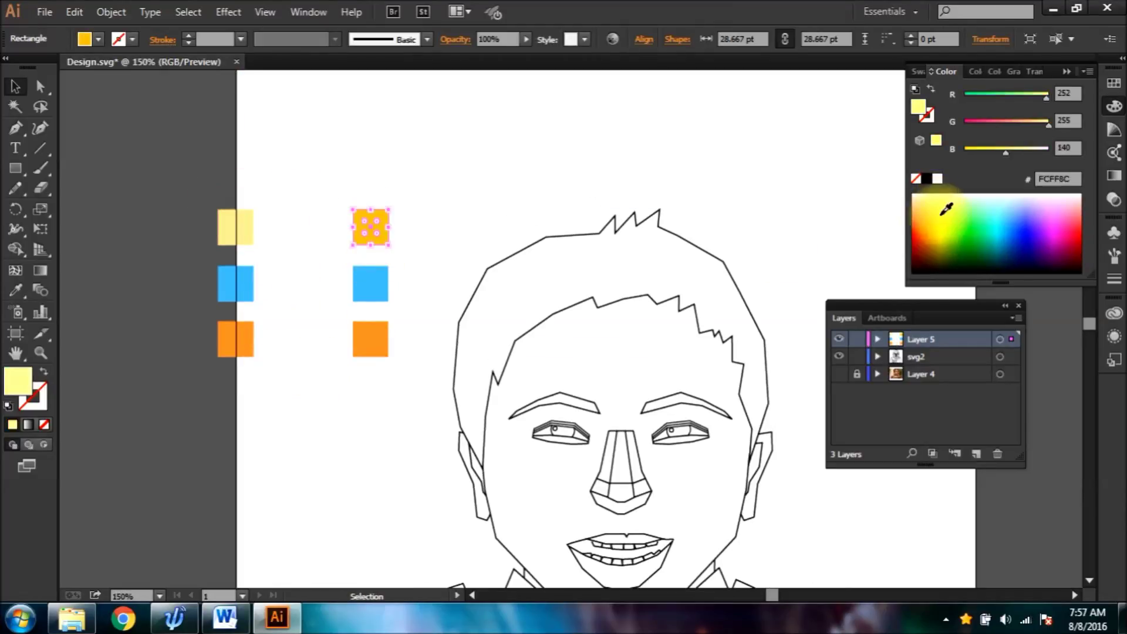
left_click_drag(933, 198, 1053, 247)
left_click(375, 284)
left_click(1027, 234)
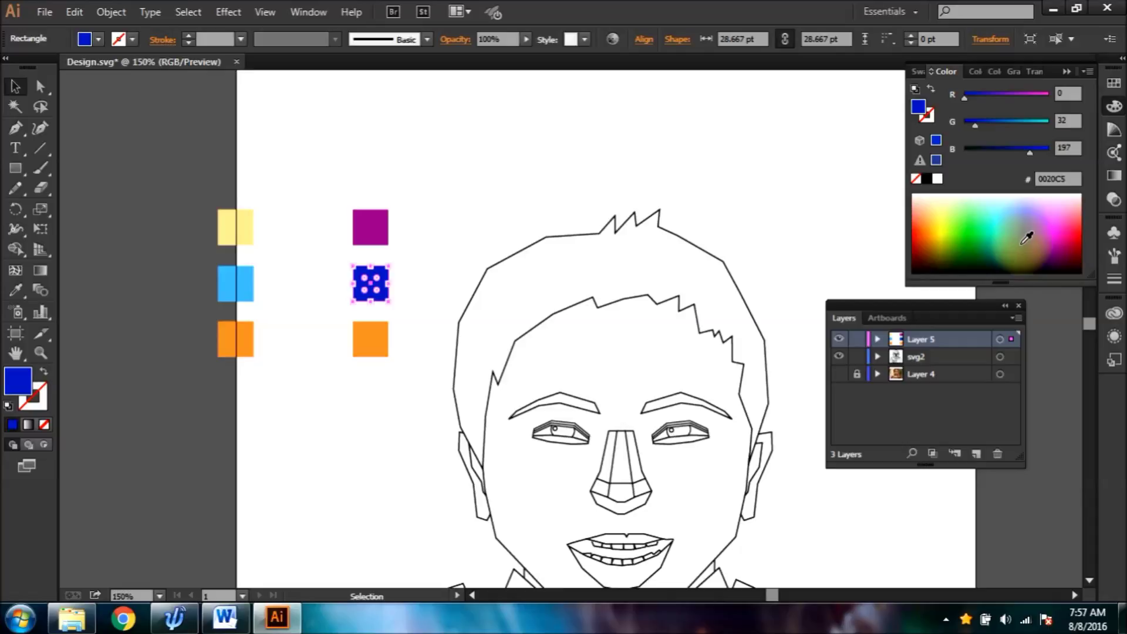
Recolour the second column's orange square dark red (961E00)
left_click(371, 339)
left_click(922, 241)
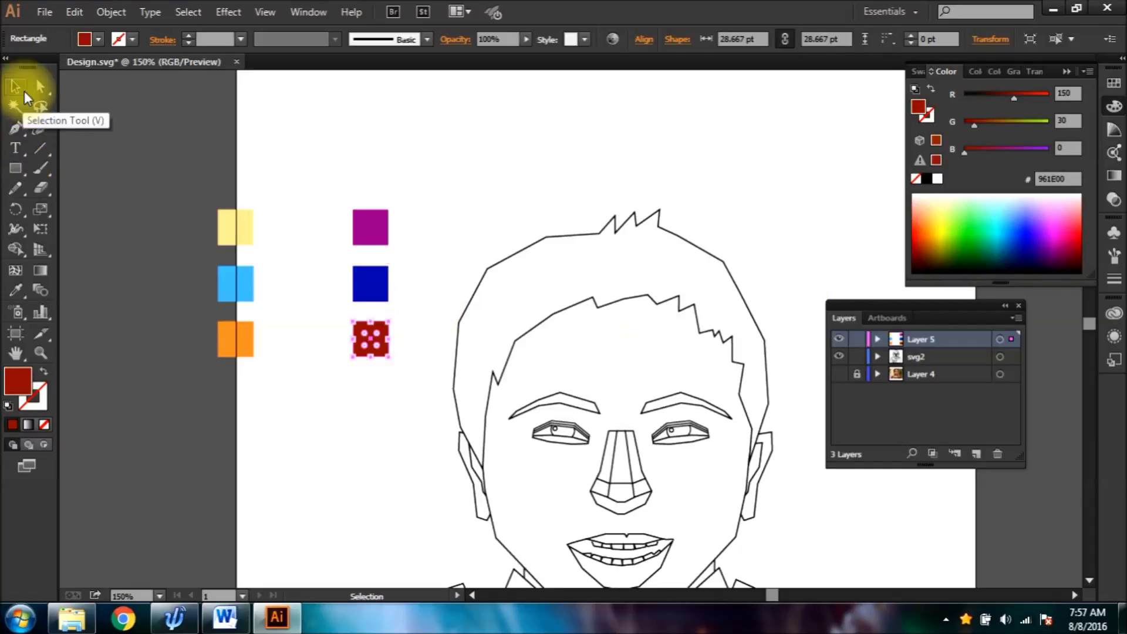
left_click(88, 229)
Blend the yellow square into the purple square with the Blend tool
left_click(40, 289)
left_click(235, 228)
left_click(369, 228)
left_click(224, 287)
key("ctrl+z")
left_click(20, 91)
left_click(70, 347)
Blend the light blue square into the dark blue one, and the orange square into the dark red one
left_click(46, 297)
left_click(235, 283)
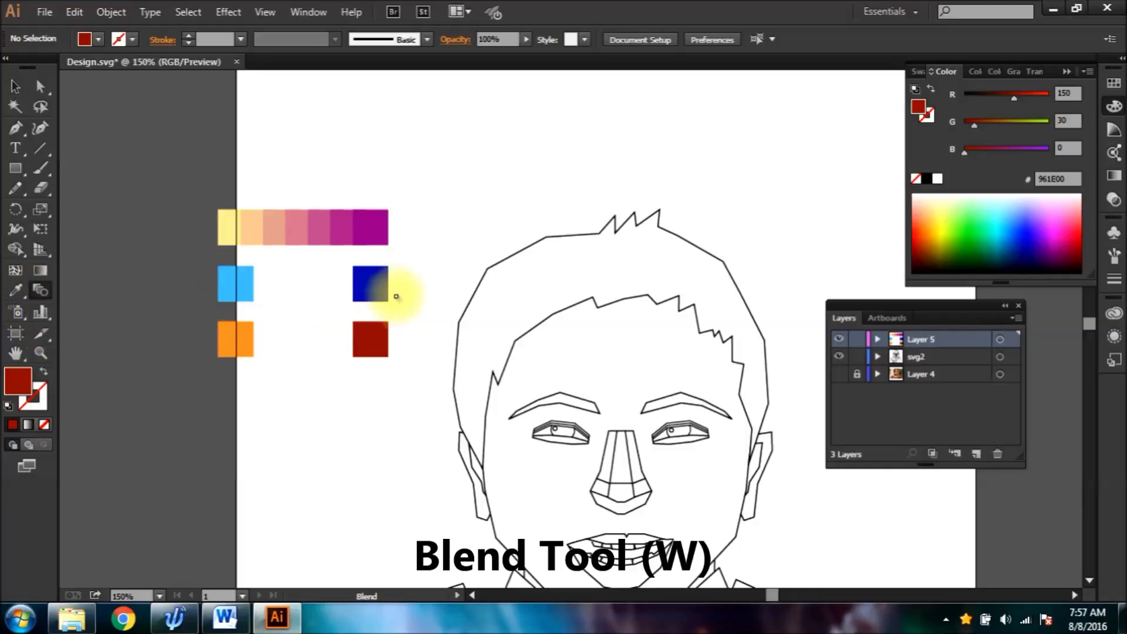
left_click(375, 285)
left_click(15, 86)
left_click(40, 290)
left_click(223, 340)
left_click(371, 351)
left_click(16, 86)
left_click(158, 319)
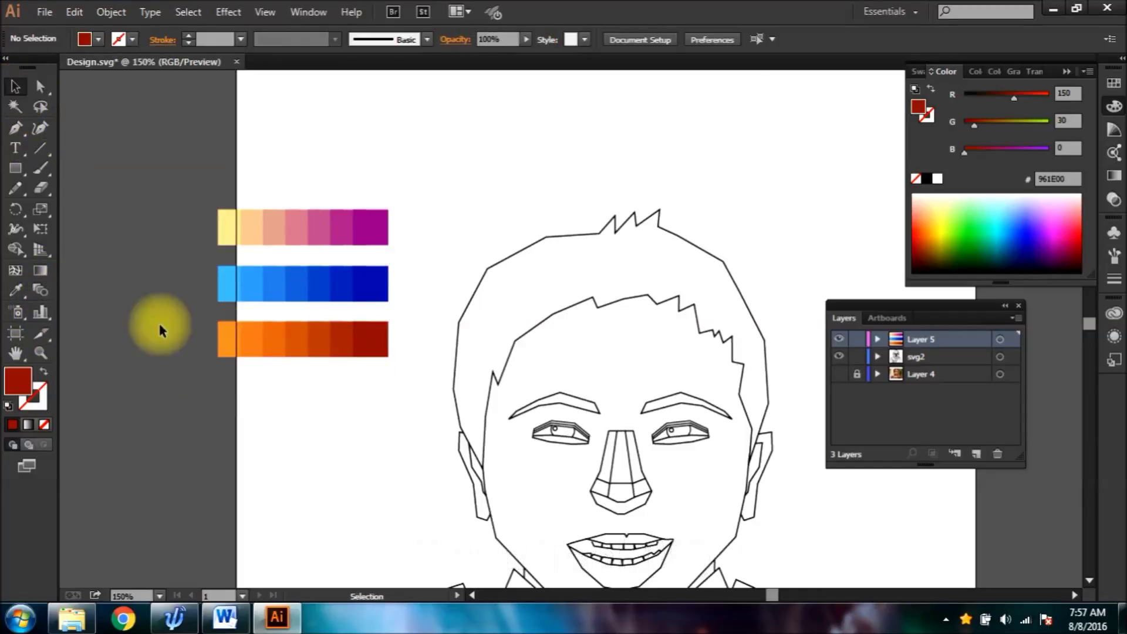
Adjust the spacing of the colour strips in the Blend Options
scroll(340, 453, "up", 2)
left_click(111, 12)
left_click(111, 12)
left_click(111, 12)
left_click(487, 442)
left_click(576, 271)
left_click(569, 284)
left_click(576, 271)
left_click(568, 303)
left_click(568, 268)
left_click(562, 284)
left_click(646, 344)
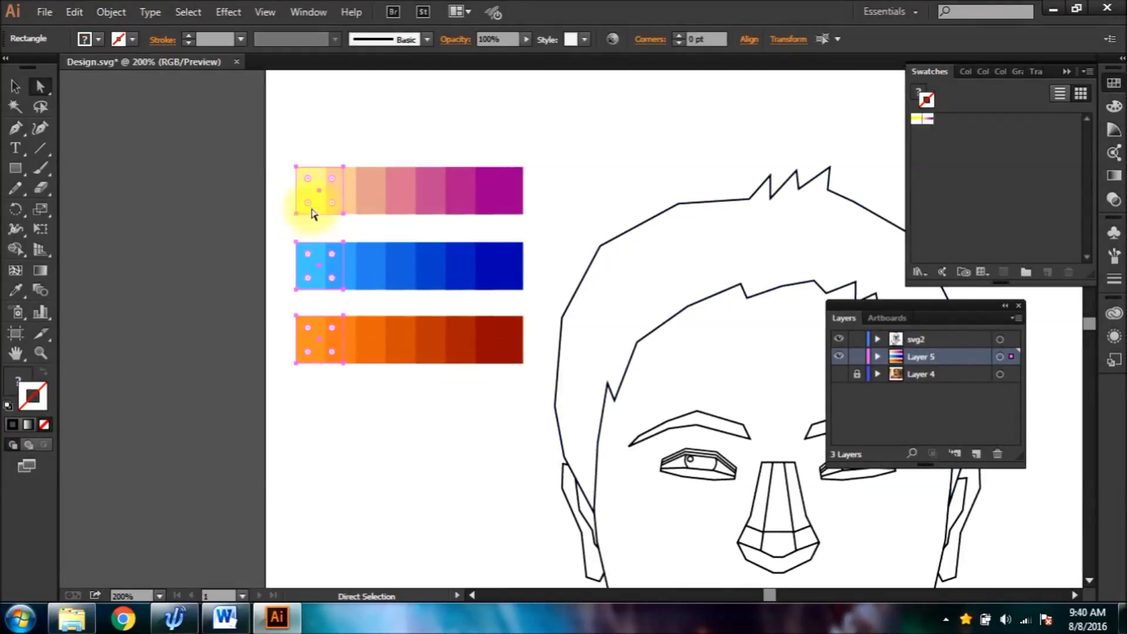
Move the yellow, light blue and orange end squares outward to leave gaps between the blended squares, and expand the blends
left_click_drag(324, 214, 170, 215)
left_click(503, 452)
key("ctrl+a")
left_click(110, 12)
mouse_move(235, 403)
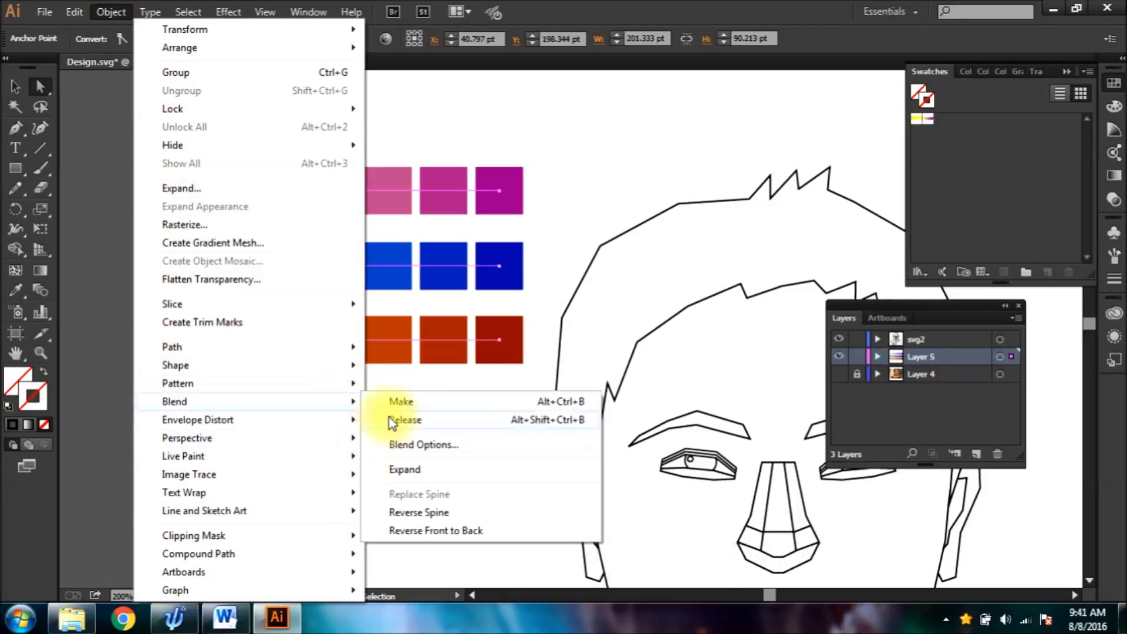
left_click(414, 470)
left_click(414, 435)
Add the colours of a pink, a dark blue, a dark orange and the dark red square to the swatches
left_click(330, 205)
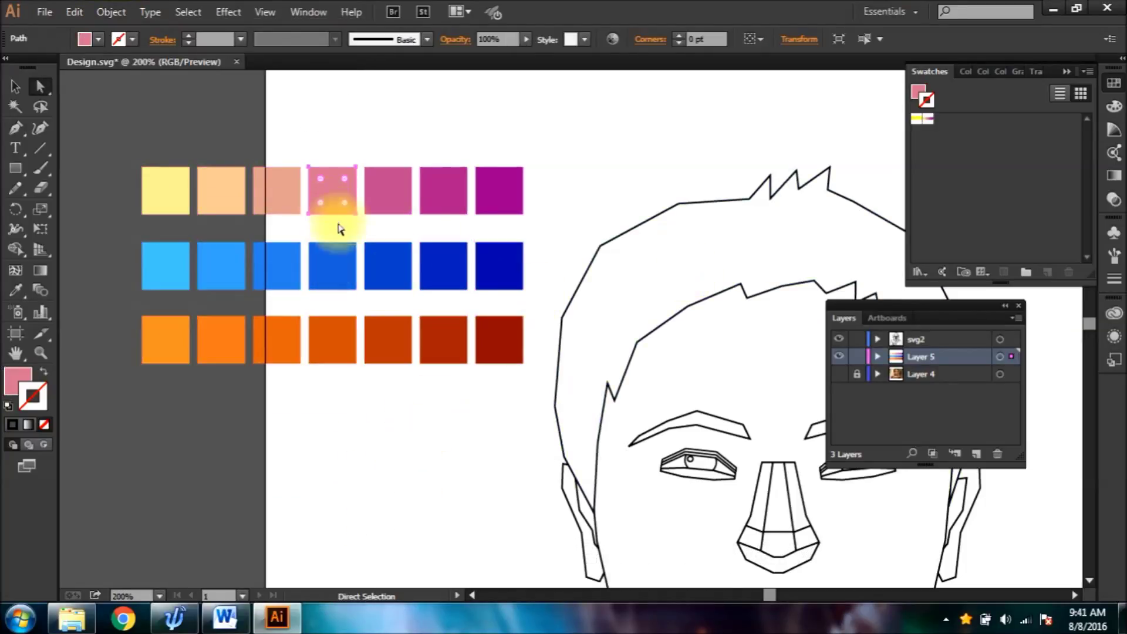
left_click_drag(338, 198, 1036, 176)
left_click(442, 271)
left_click_drag(442, 272, 1051, 193)
left_click(425, 345)
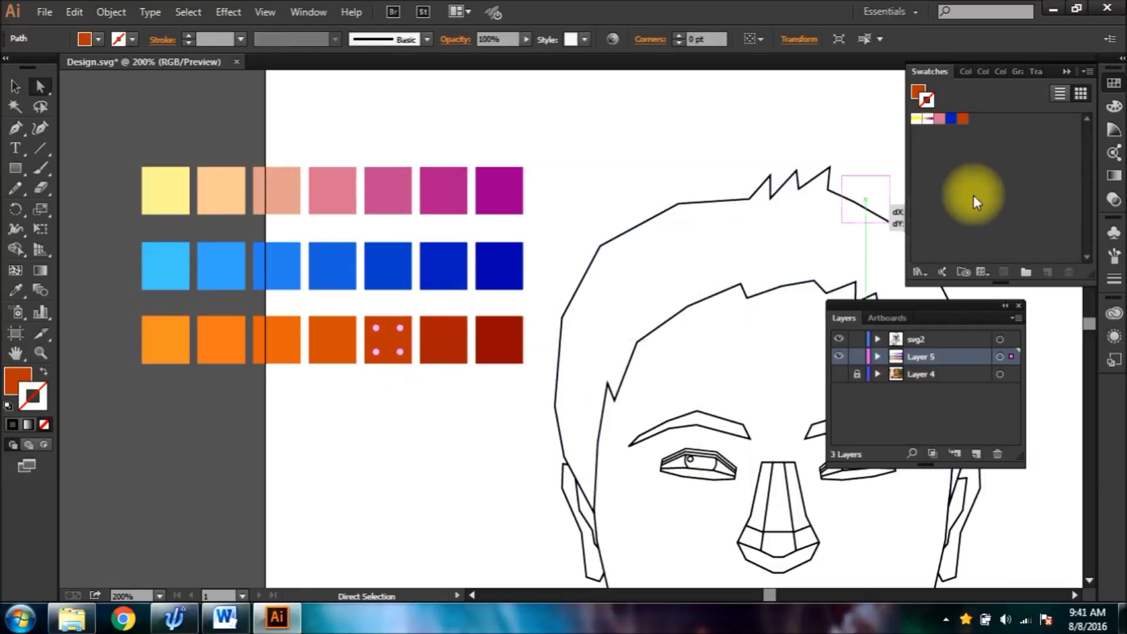
left_click_drag(514, 351, 1039, 148)
left_click(612, 327)
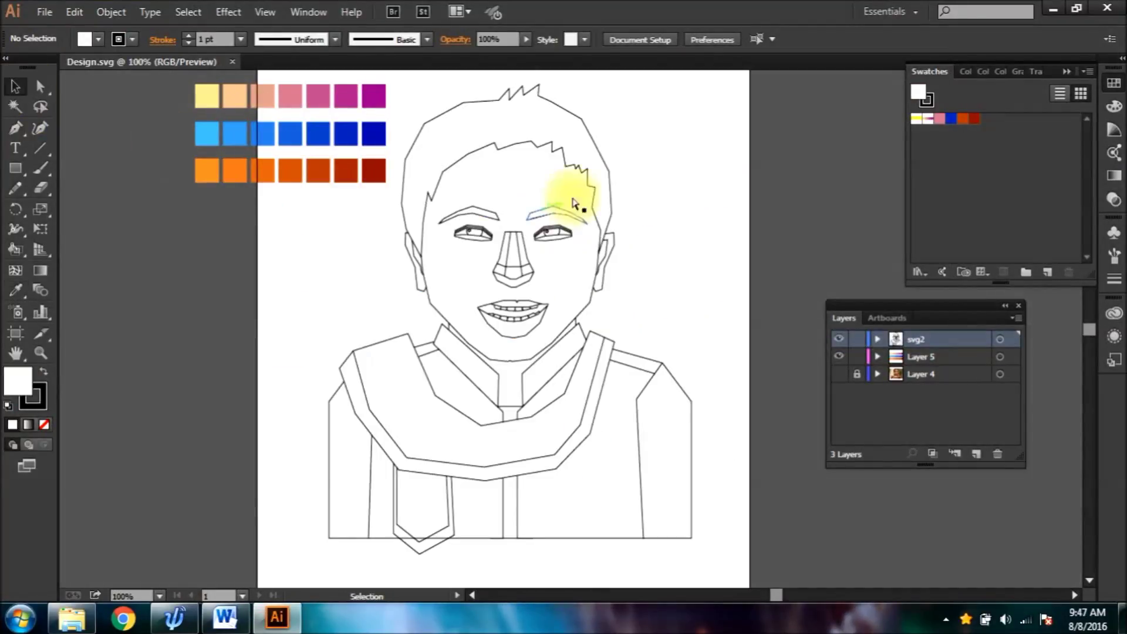
Lock the hair shape
key("ctrl+plus")
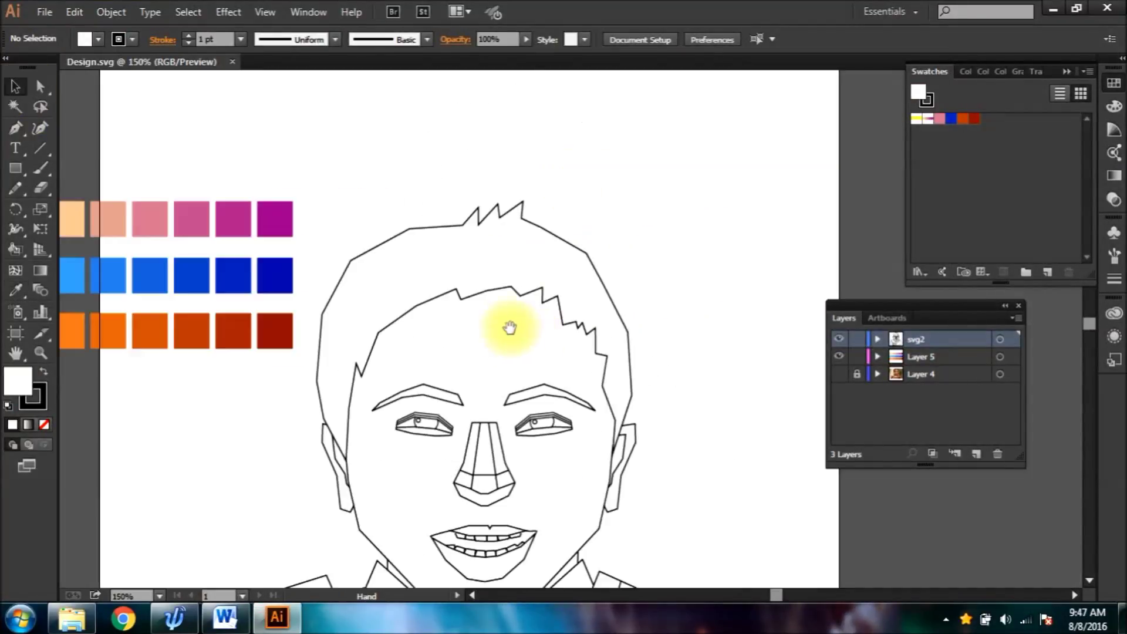
left_click(419, 252, "ctrl")
left_click(679, 265)
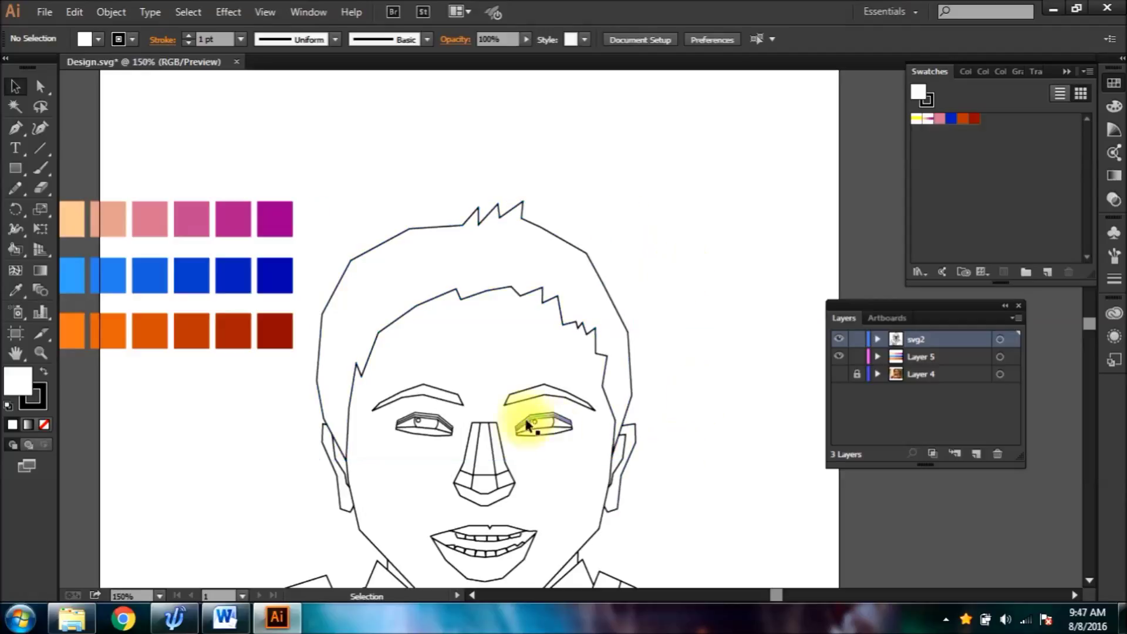
left_click_drag(539, 445, 550, 377)
left_click(487, 174)
key("ctrl+2")
Draw a vertical line through the middle of the figure, from inside the hair down to the coat's hem
key("ctrl+0")
key("ctrl+1")
scroll(536, 372, "up", 3)
left_click(40, 148)
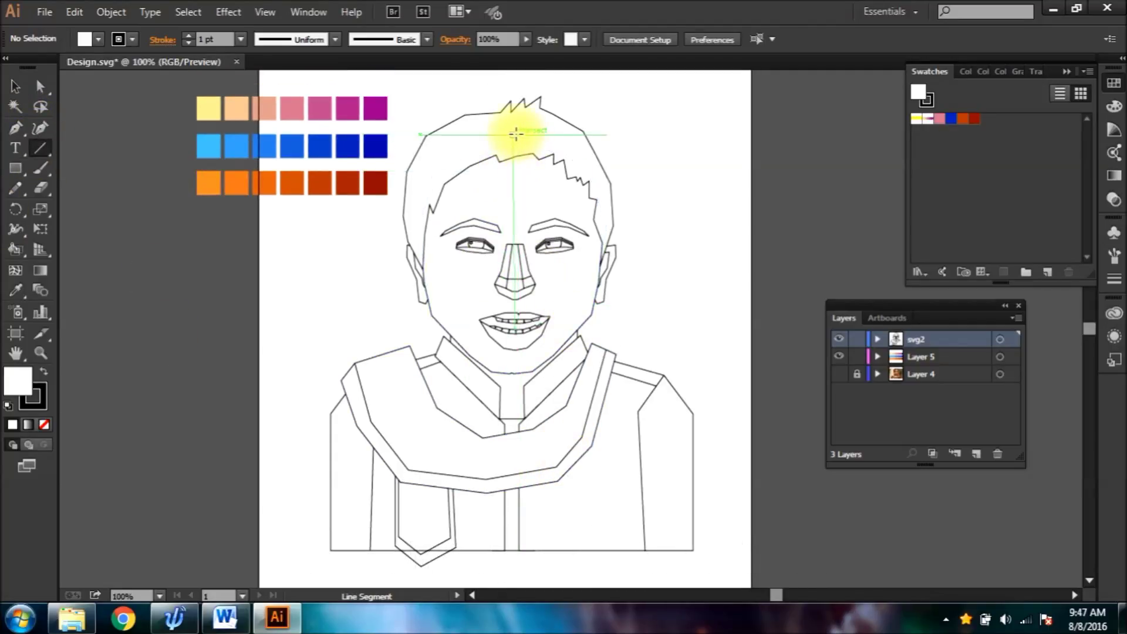
left_click_drag(516, 121, 508, 550)
Extend the vertical line's lower end slightly below the coat's hem
left_click(39, 86)
left_click(515, 550)
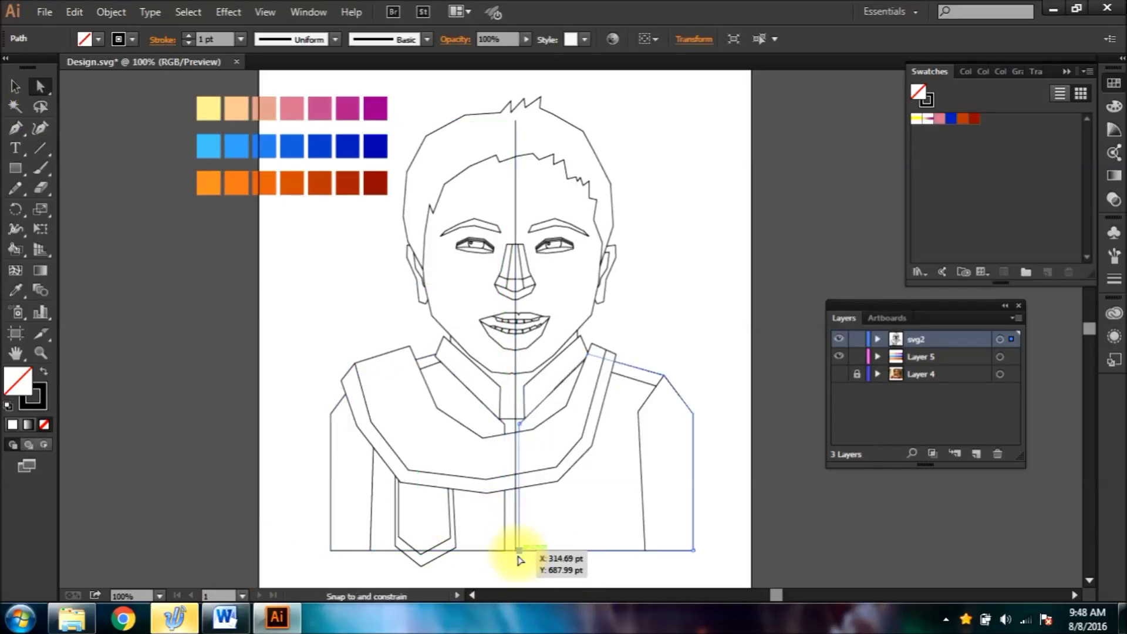
scroll(521, 564, "up", 1)
left_click_drag(537, 544, 552, 314)
left_click(551, 286)
left_click(554, 309)
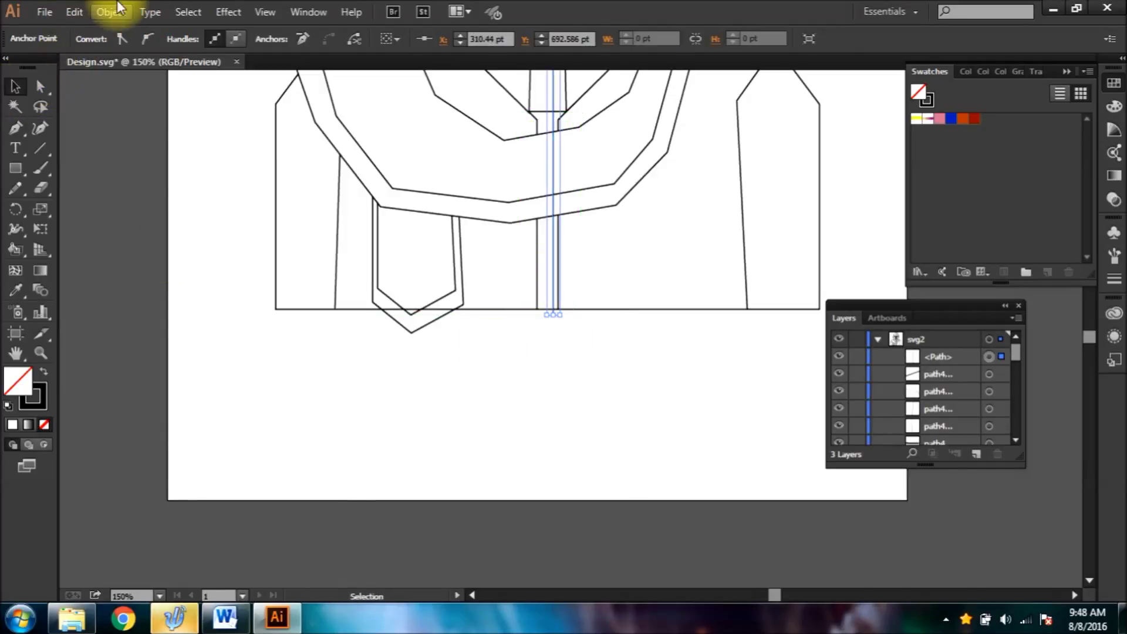
Split the shapes beneath the vertical line into halves with Divide Objects Below
left_click(111, 11)
mouse_move(433, 403)
left_click(447, 506)
left_click_drag(580, 130, 502, 588)
left_click(776, 342)
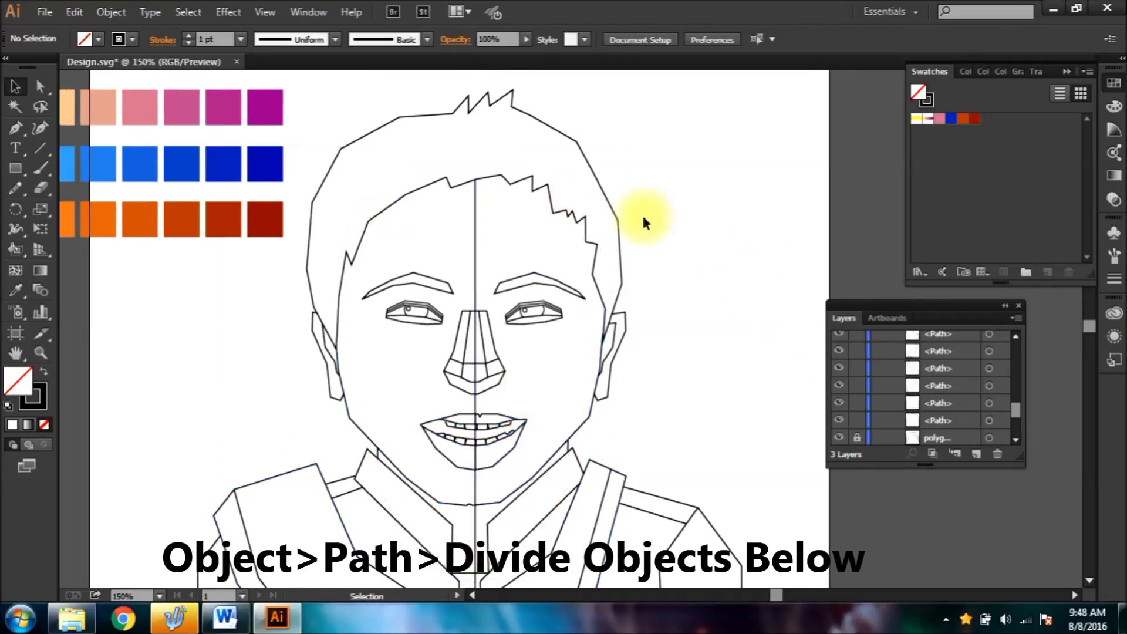
left_click(608, 195)
left_click(692, 264)
left_click(461, 297)
Collapse the svg2 layer and add the light peach and salmon colours from the first colour row to the swatches
left_click_drag(191, 222, 377, 340)
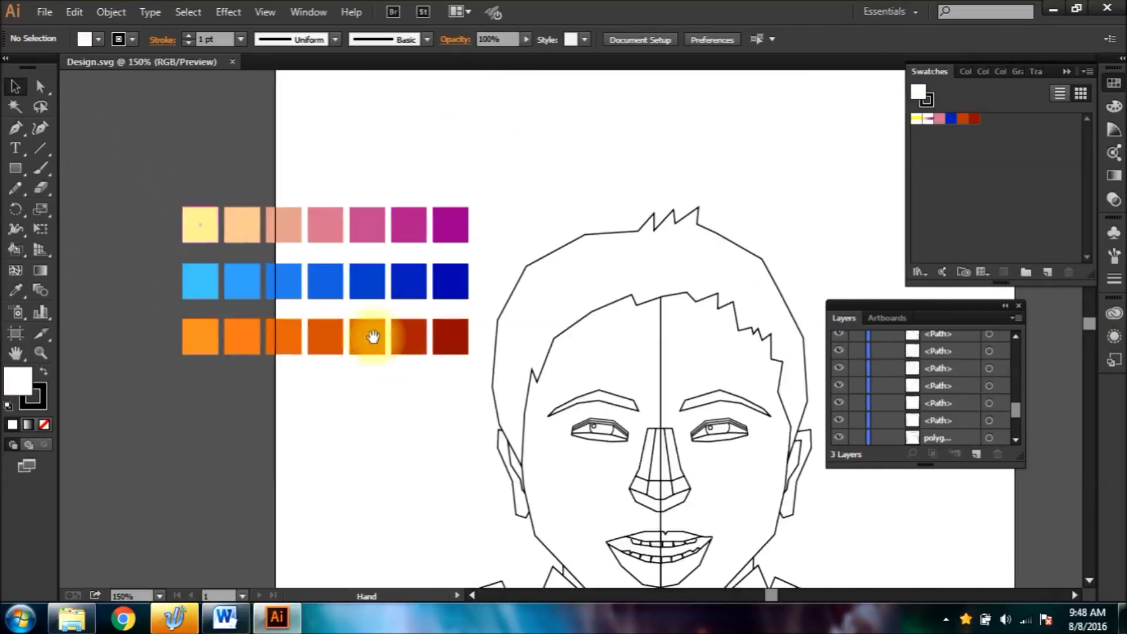
left_click_drag(470, 356, 400, 293)
left_click(40, 90)
scroll(902, 401, "up", 10)
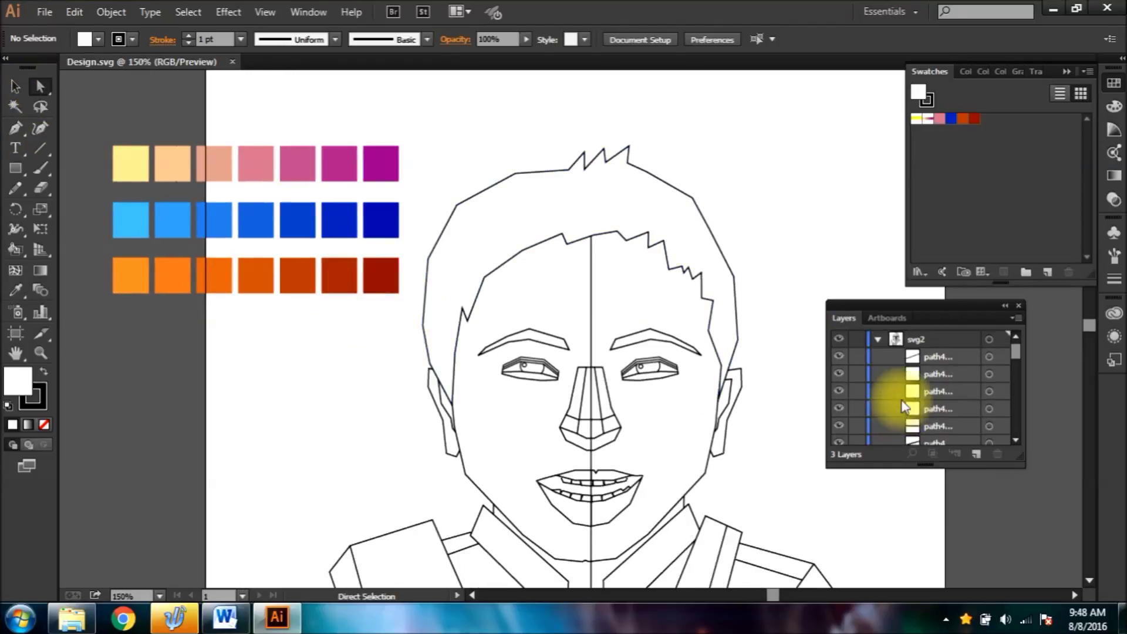
left_click(877, 341)
left_click(180, 178)
left_click_drag(171, 177, 986, 119)
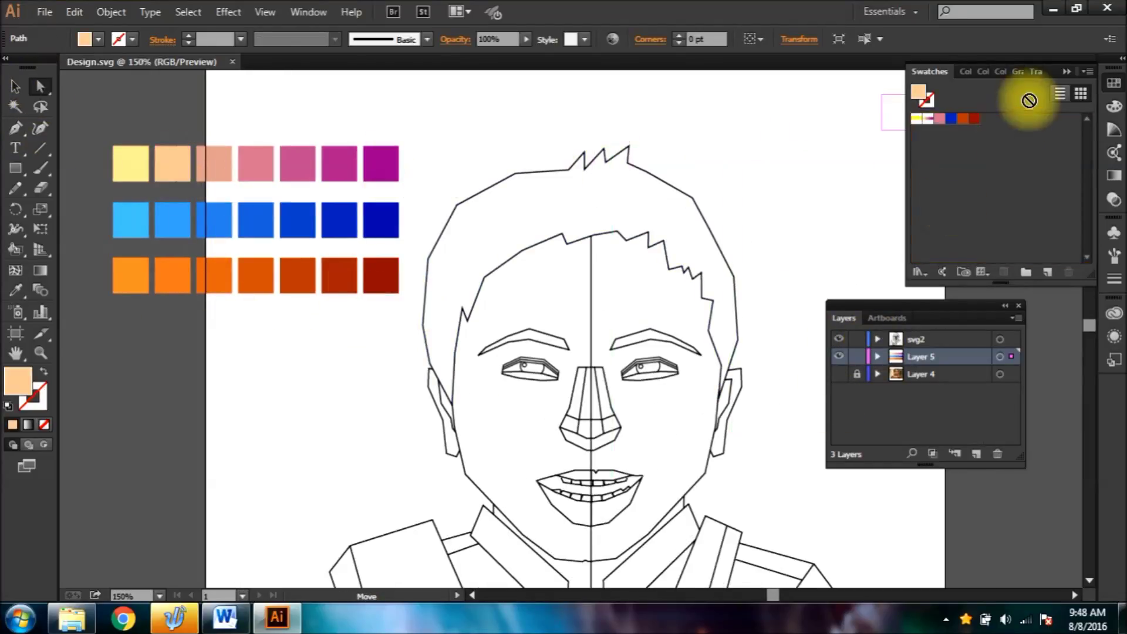
left_click_drag(208, 182, 1008, 162)
key("ctrl+z")
left_click_drag(147, 355, 1050, 182)
Fill the face half nearer the colour squares with light peach and the other half with salmon
left_click_drag(544, 306, 562, 99)
left_click(480, 267)
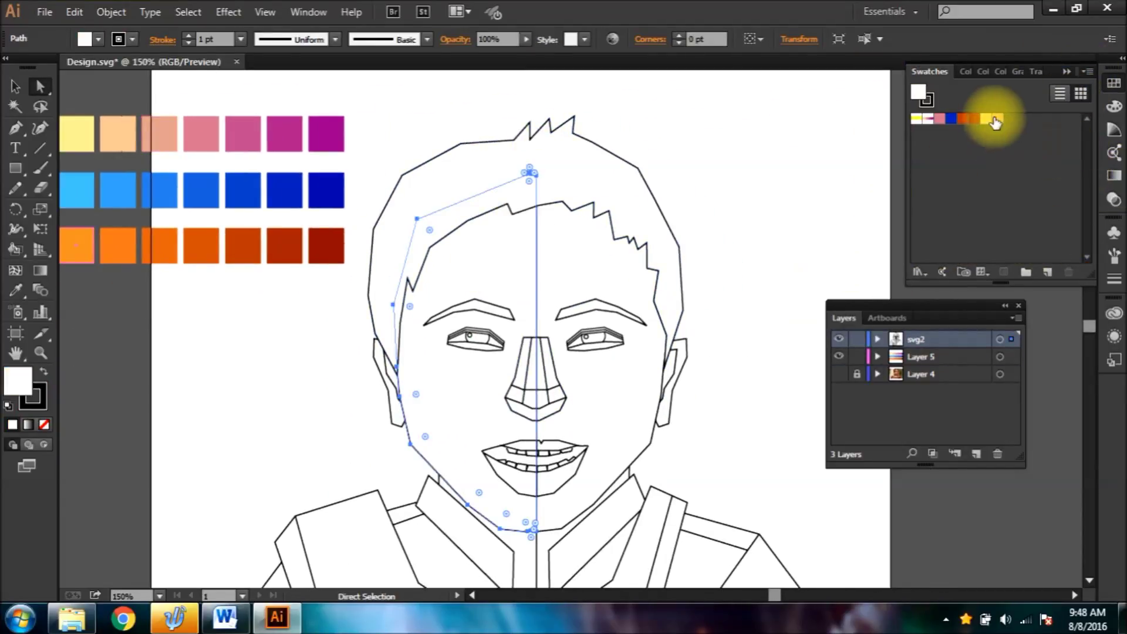
left_click(990, 123)
left_click(652, 217)
left_click(996, 119)
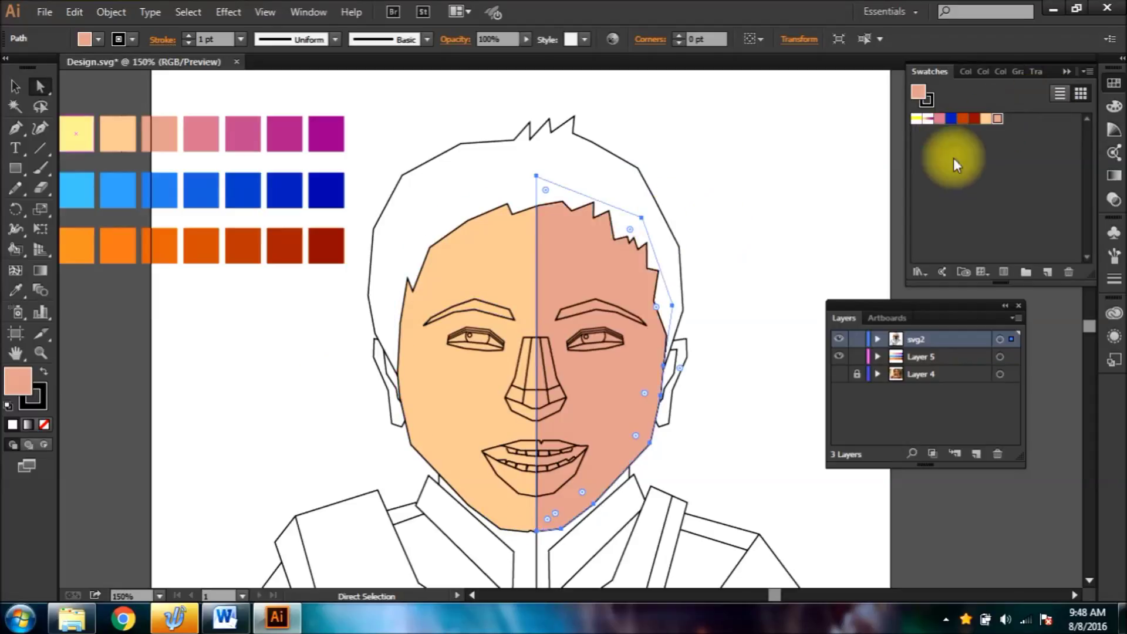
left_click(739, 282)
Fill both eyebrows with the dark red swatch
mouse_move(654, 324)
left_mouse_down()
mouse_move(558, 227)
mouse_move(644, 311)
left_mouse_up()
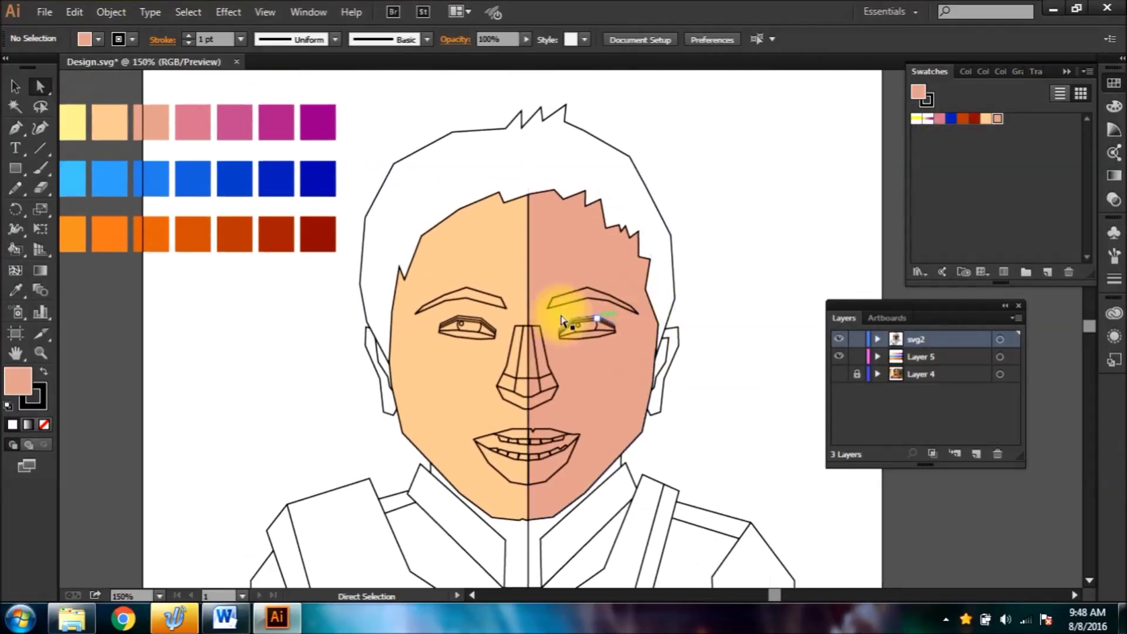
left_click(484, 292)
left_click(974, 118)
left_click(598, 304)
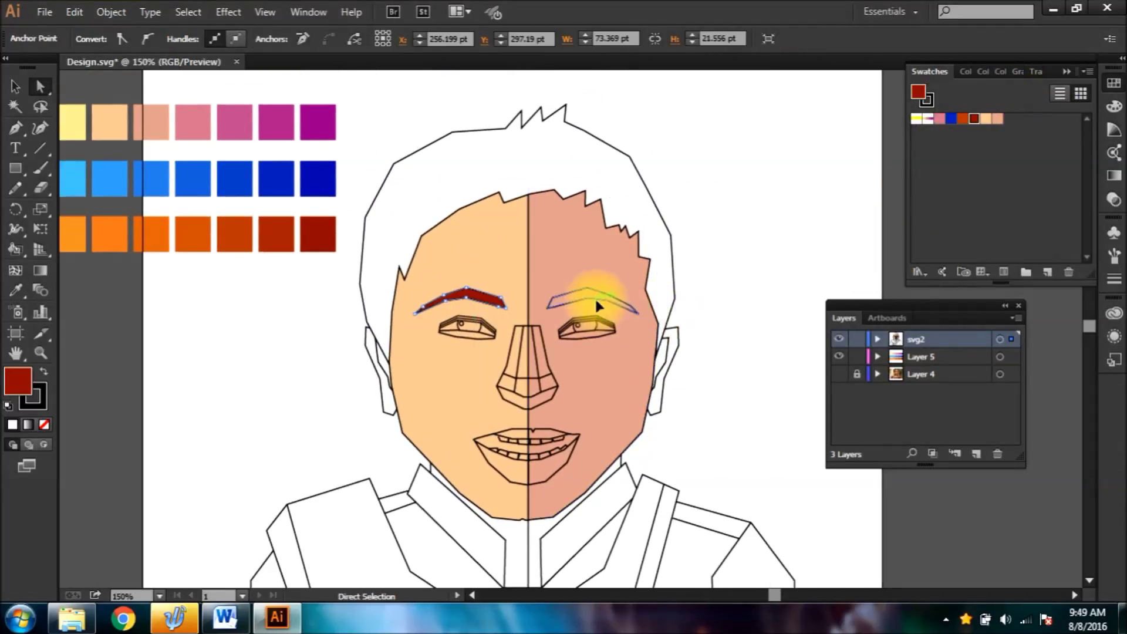
left_click(972, 123)
left_click(734, 357)
Inspect the hair and the divided scarf shapes
left_click_drag(734, 358, 658, 406)
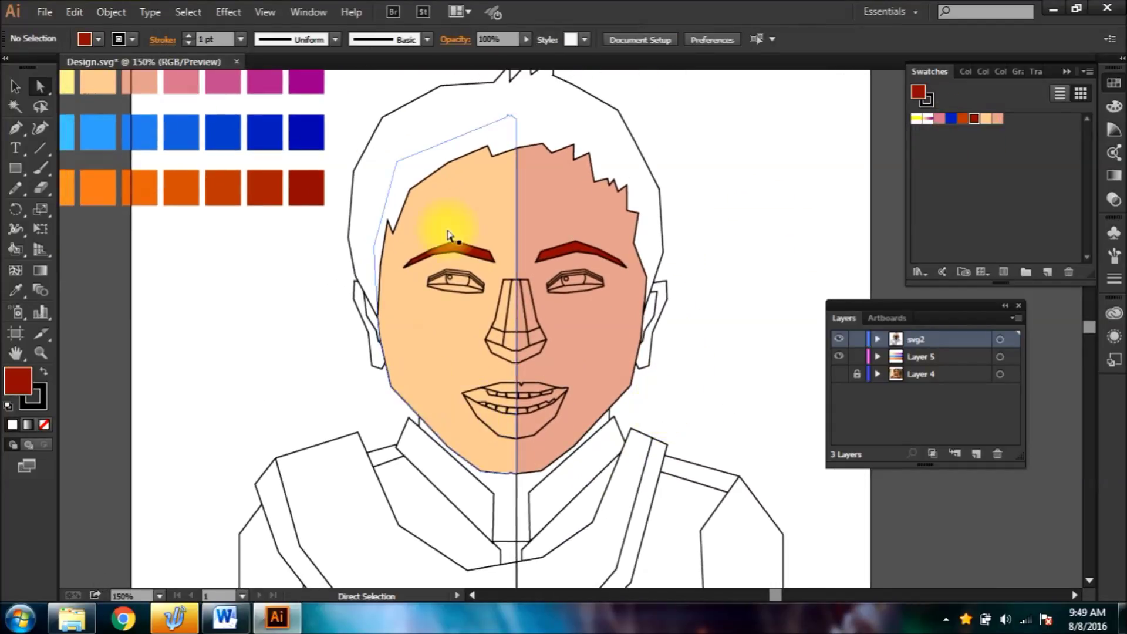
left_click(395, 154)
left_click(695, 416)
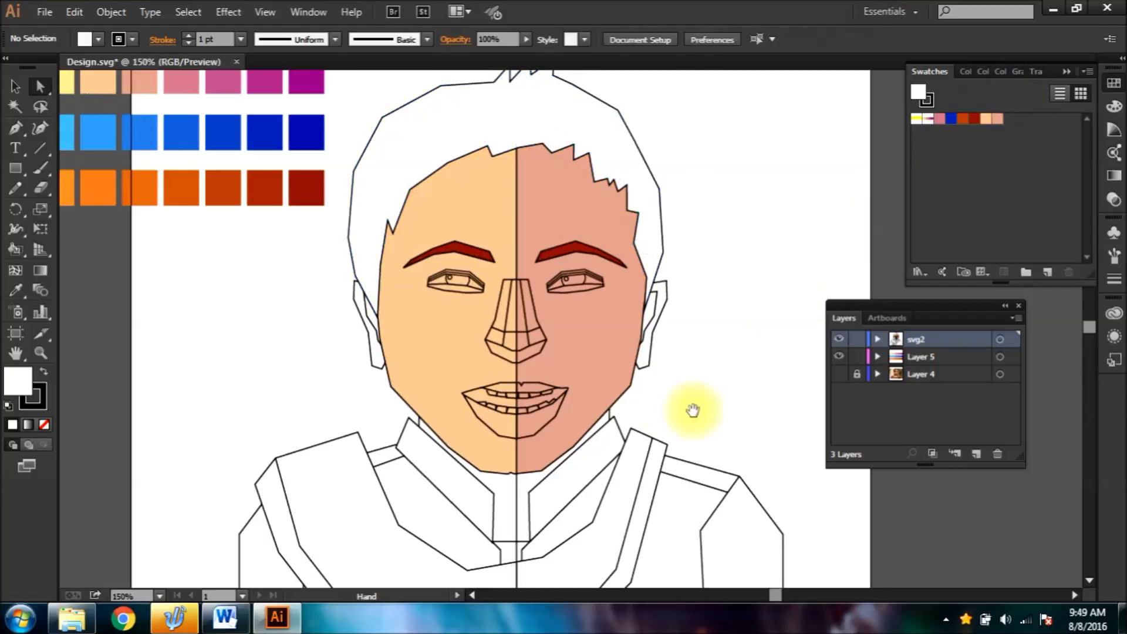
left_click_drag(614, 428, 648, 324)
left_click(442, 459)
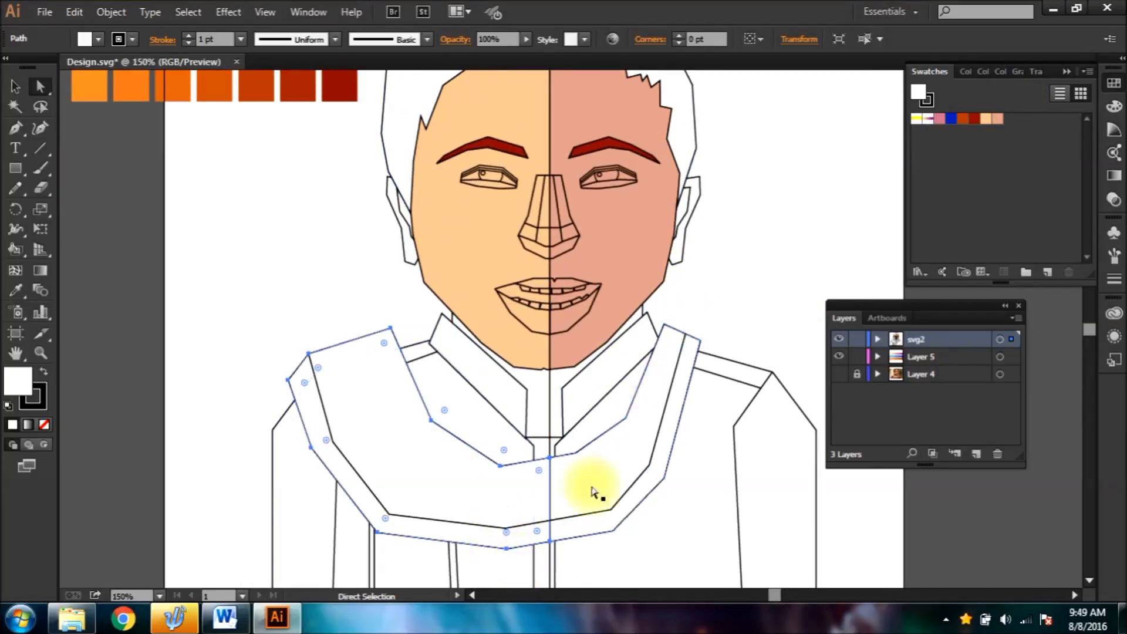
left_click(775, 218)
left_click_drag(578, 400, 540, 506)
key("ctrl+minus")
left_click_drag(576, 315, 589, 317)
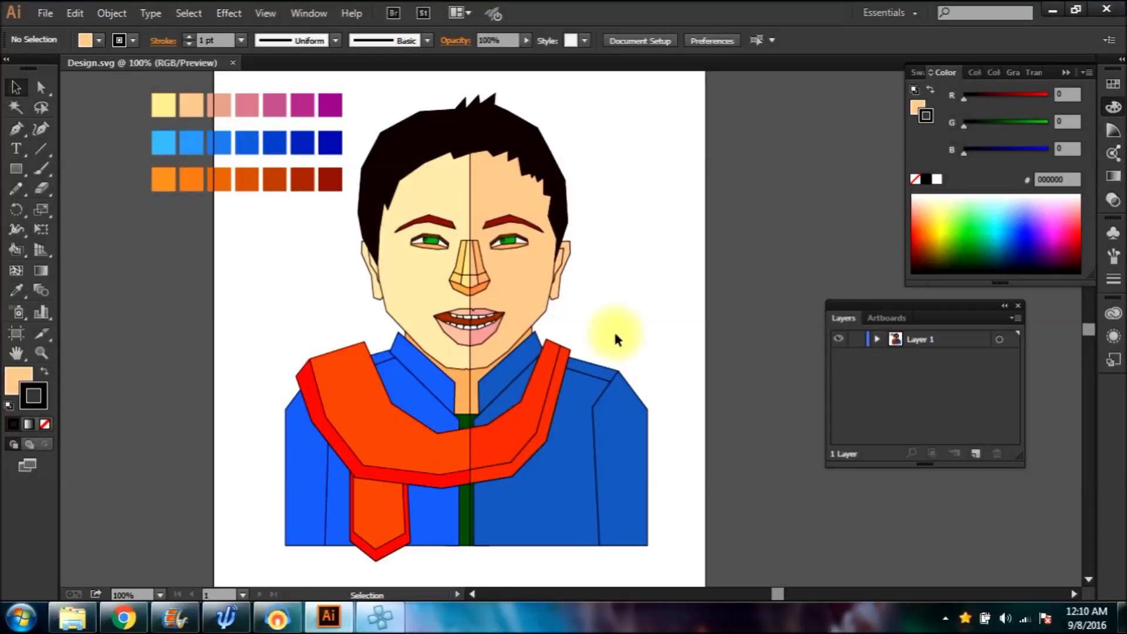
Remove the stroke from all the artwork
key("ctrl+a")
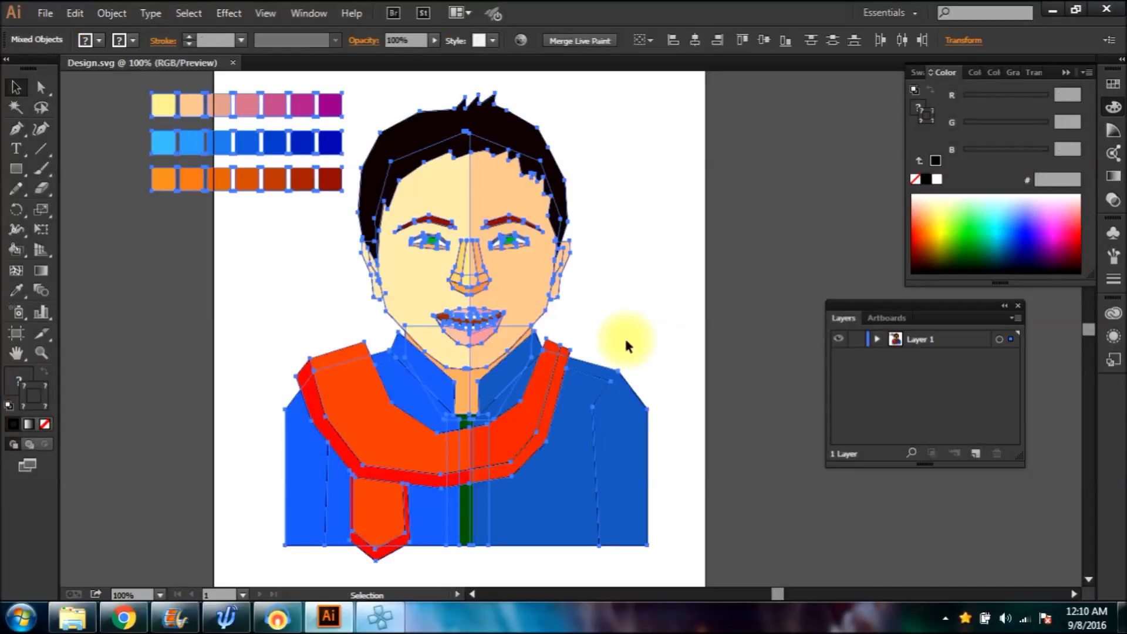
left_click(33, 392)
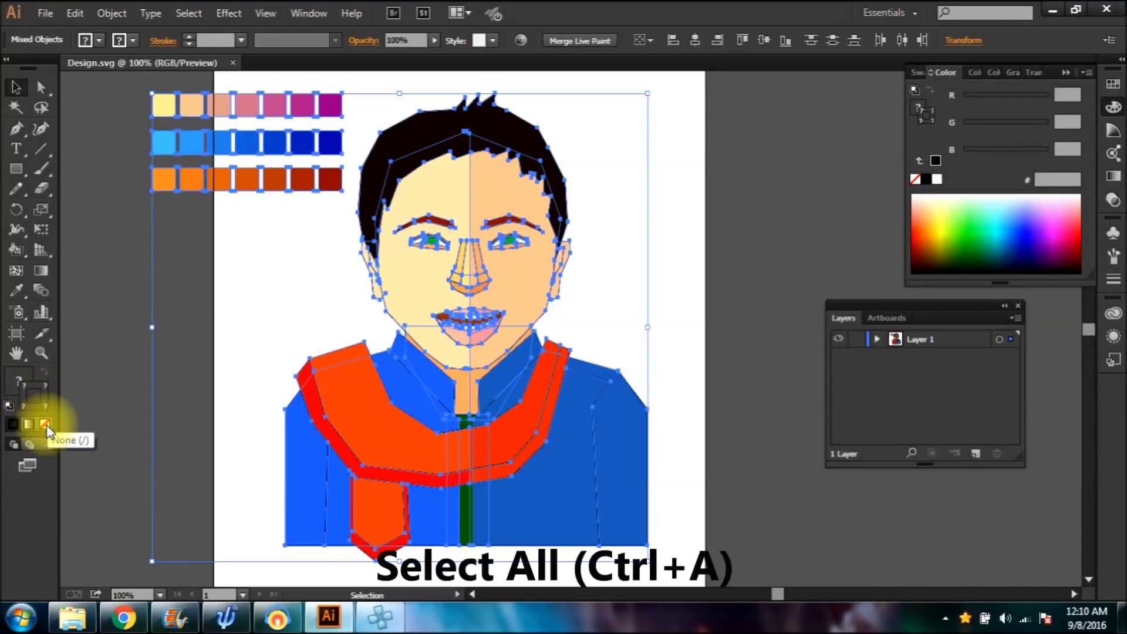
left_click(47, 424)
left_click(243, 306)
left_click_drag(456, 355, 487, 356)
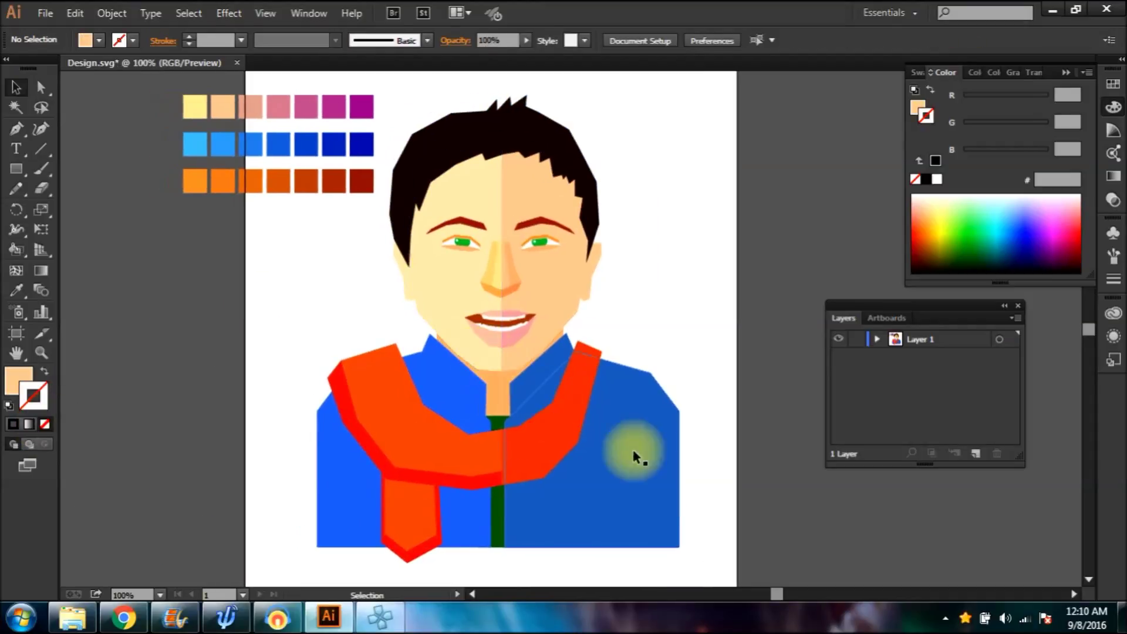